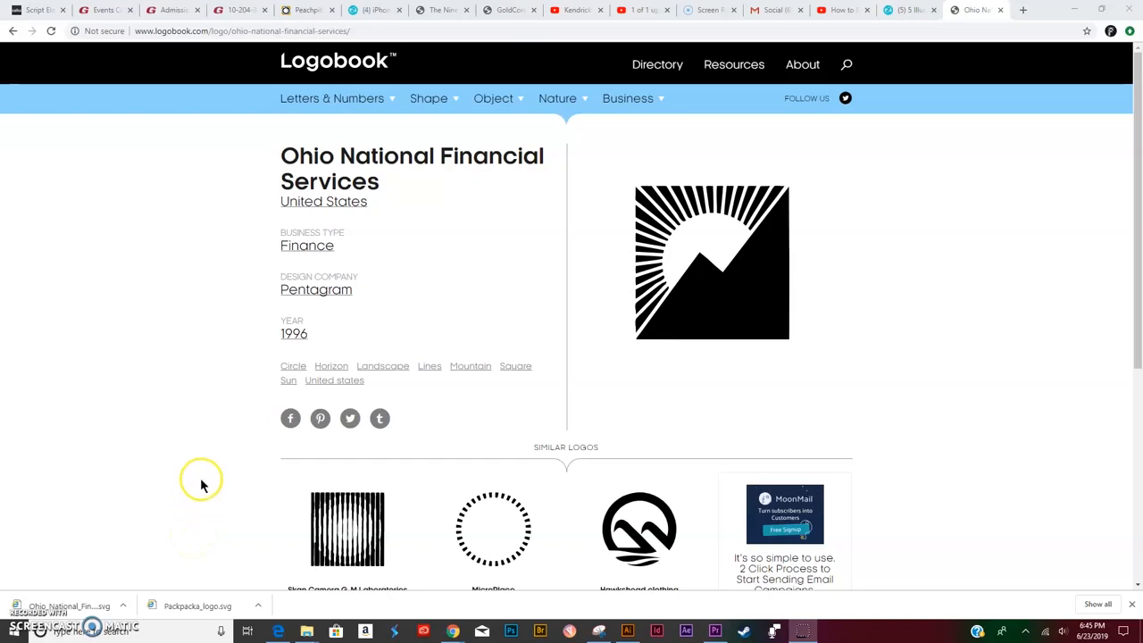
Step: Switch to Illustrator, hide the Final and Step 1 to Step 4 layers, and show the Logo template layer
left_click_drag(280, 155, 448, 183)
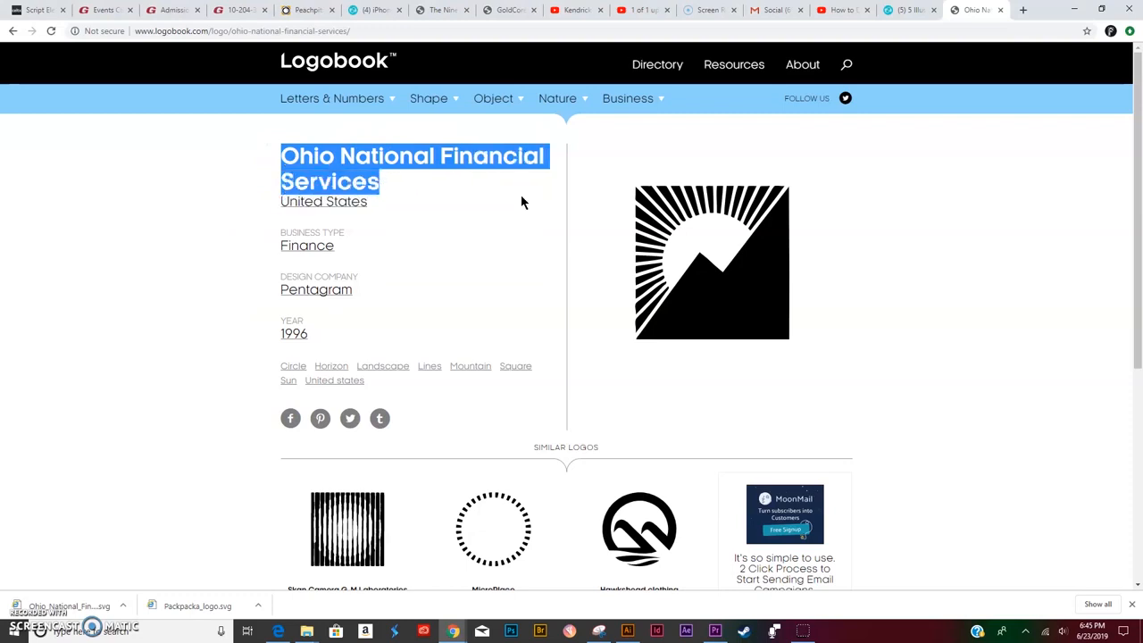
left_click(627, 630)
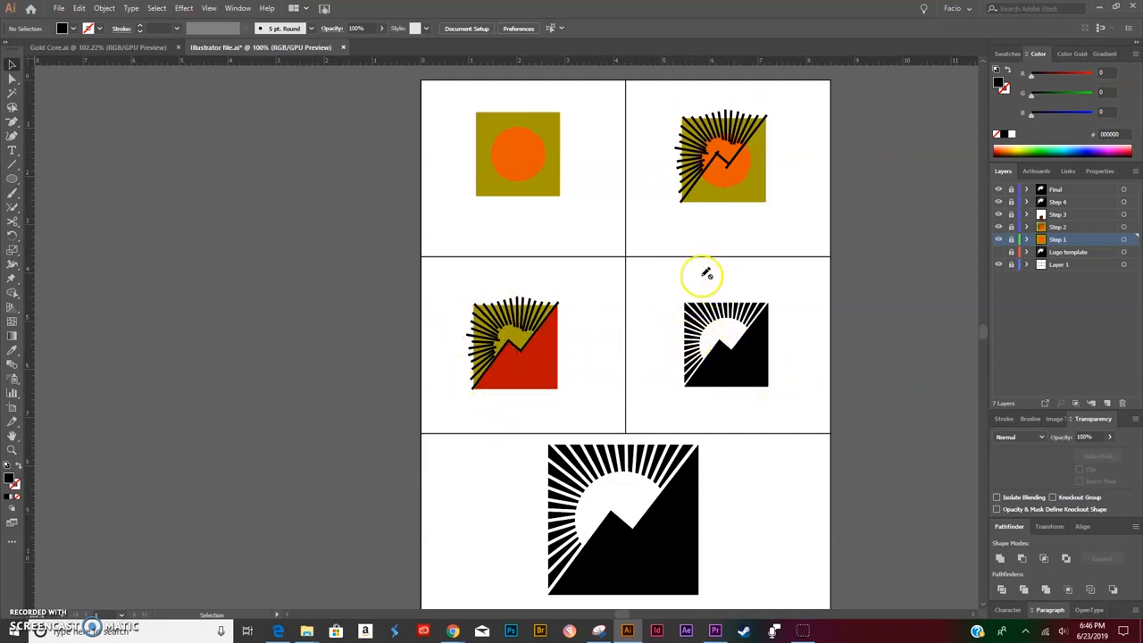
left_click(998, 189)
left_click(998, 202)
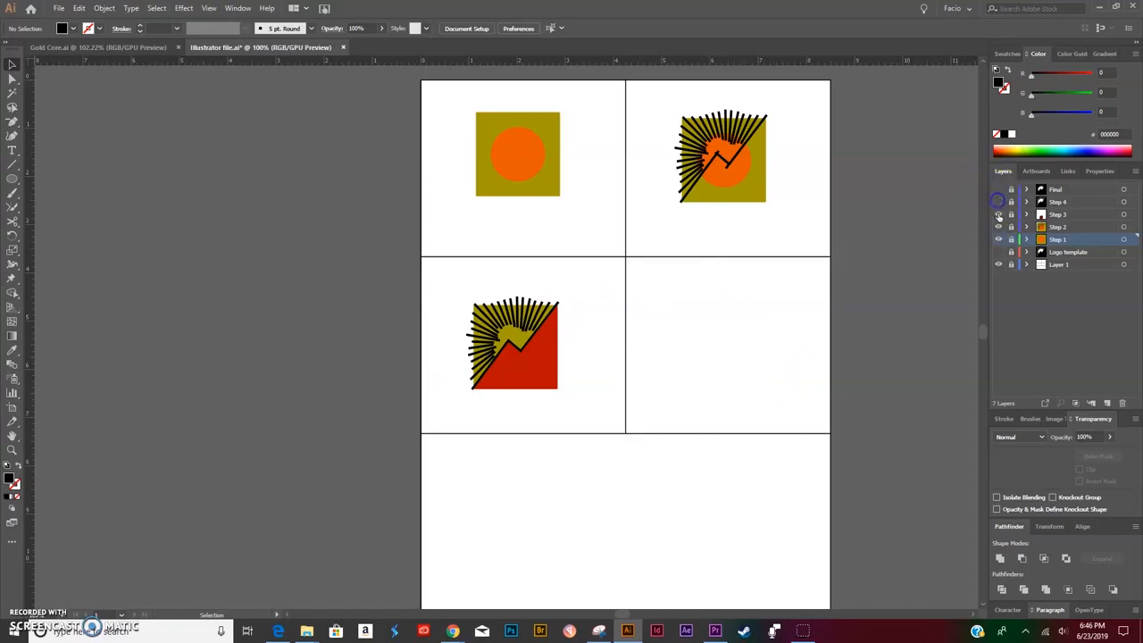
left_click(998, 214)
left_click(998, 227)
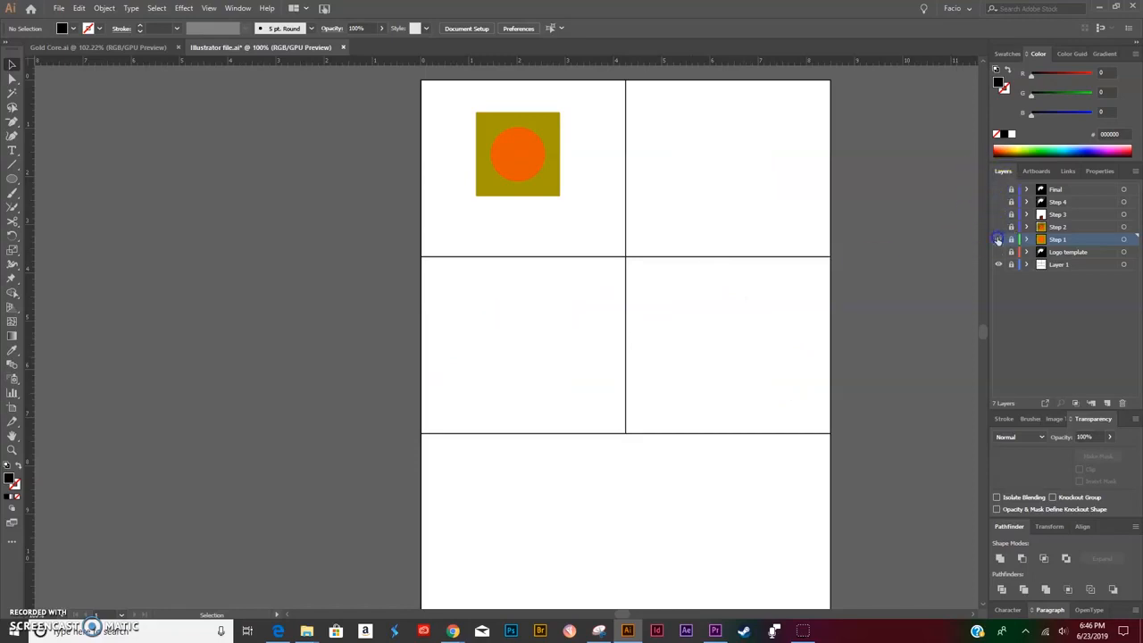
left_click(999, 239)
left_click(999, 252)
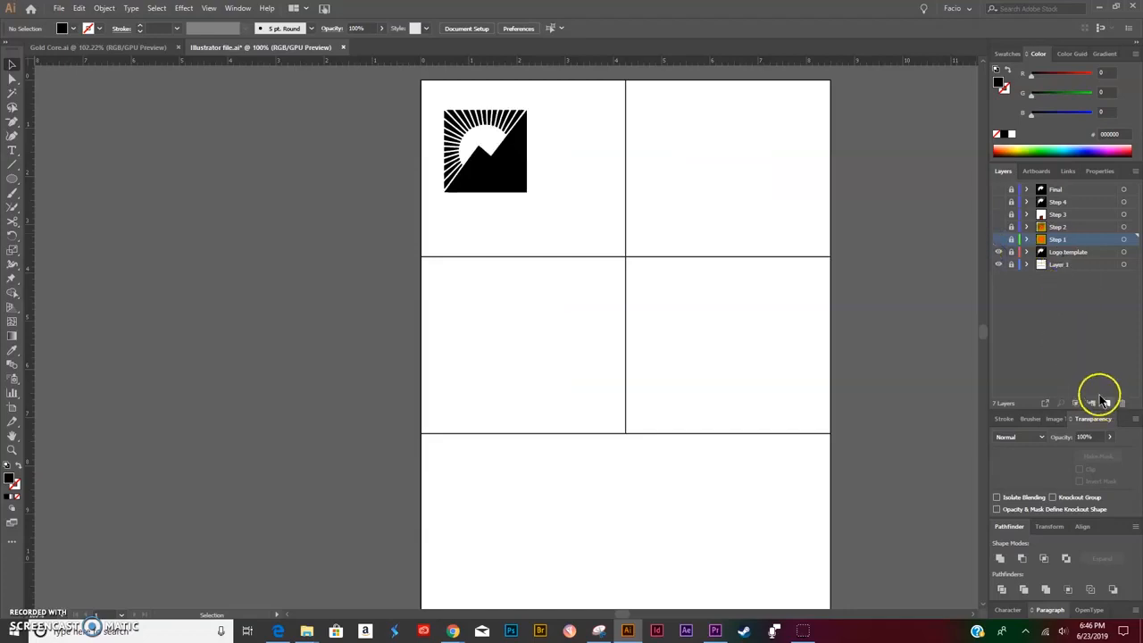
Step: Hide the grid lines on Layer 1 so only the logo template remains on the artboard
key("z")
left_click_drag(533, 146, 689, 293)
left_click(689, 292)
left_click_drag(567, 288, 678, 326)
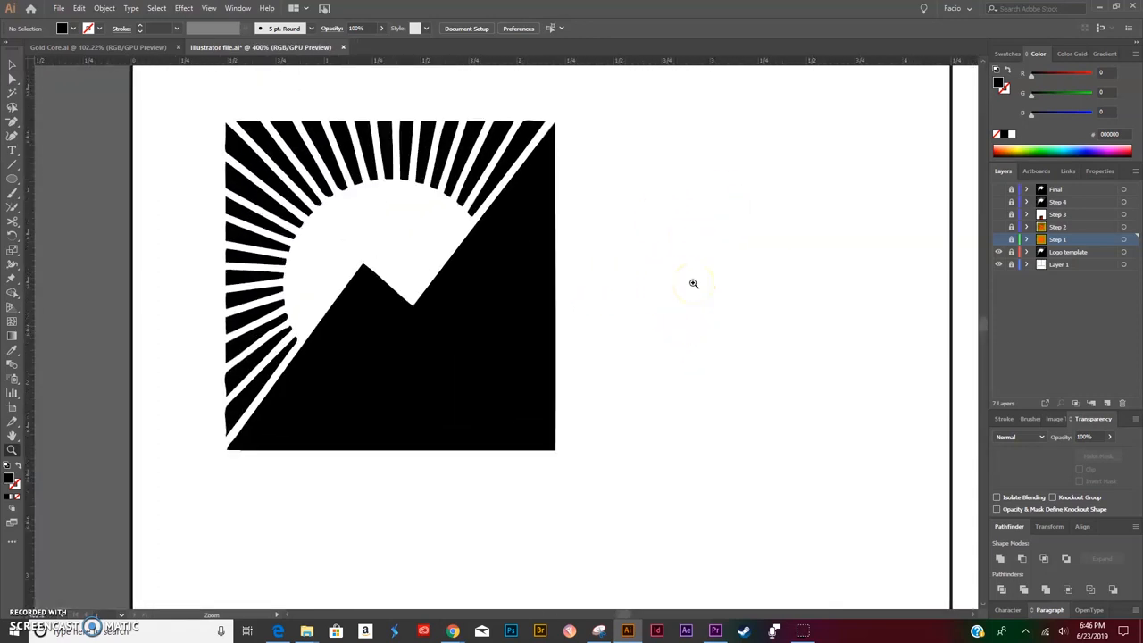
key("ctrl+minus")
key("ctrl+minus")
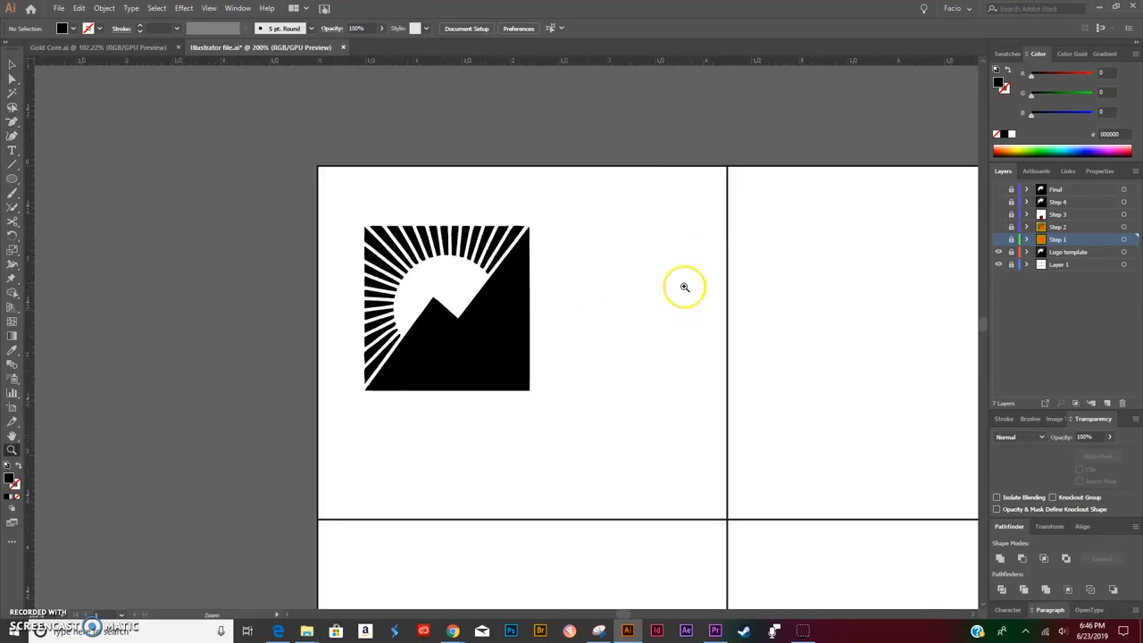
left_click_drag(619, 298, 520, 306)
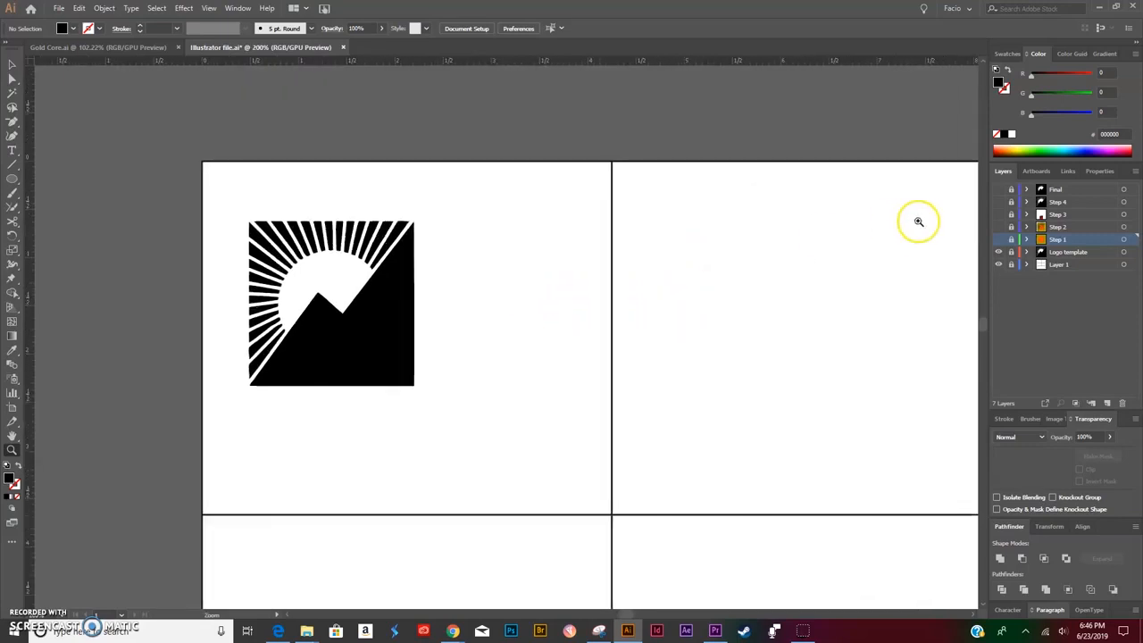
left_click(999, 265)
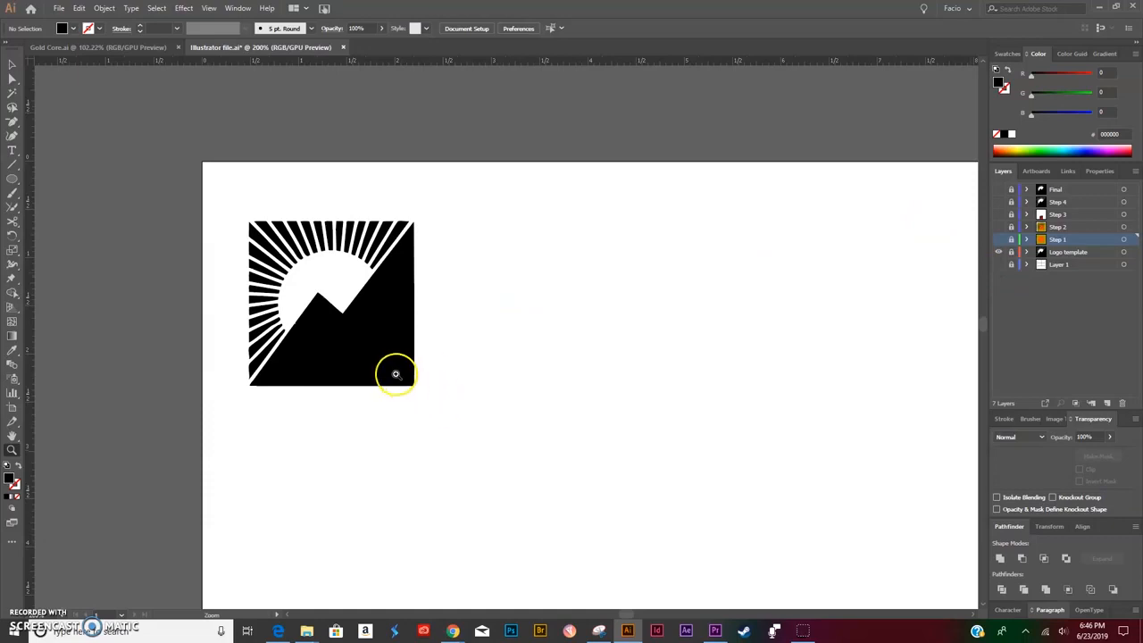
Step: Add a new layer above the Final layer
left_click(13, 65)
left_click(1066, 192)
left_click(1107, 403)
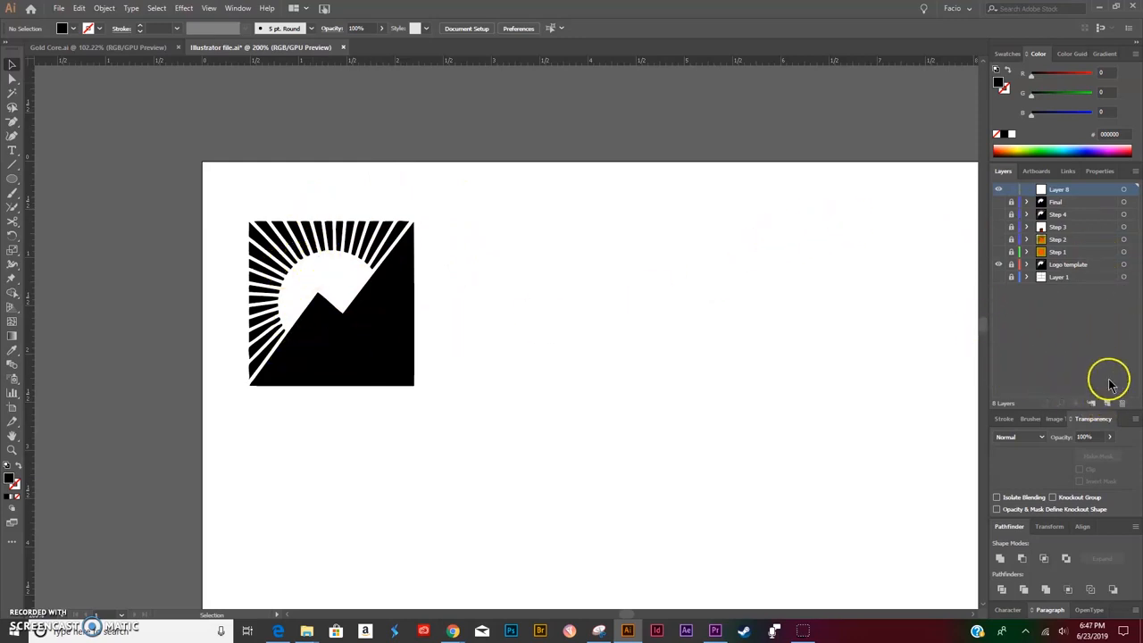
Step: Turn on Smart Guides and draw a square about 1.71 in wide over the logo template's outline
left_click(10, 182)
left_click(51, 180)
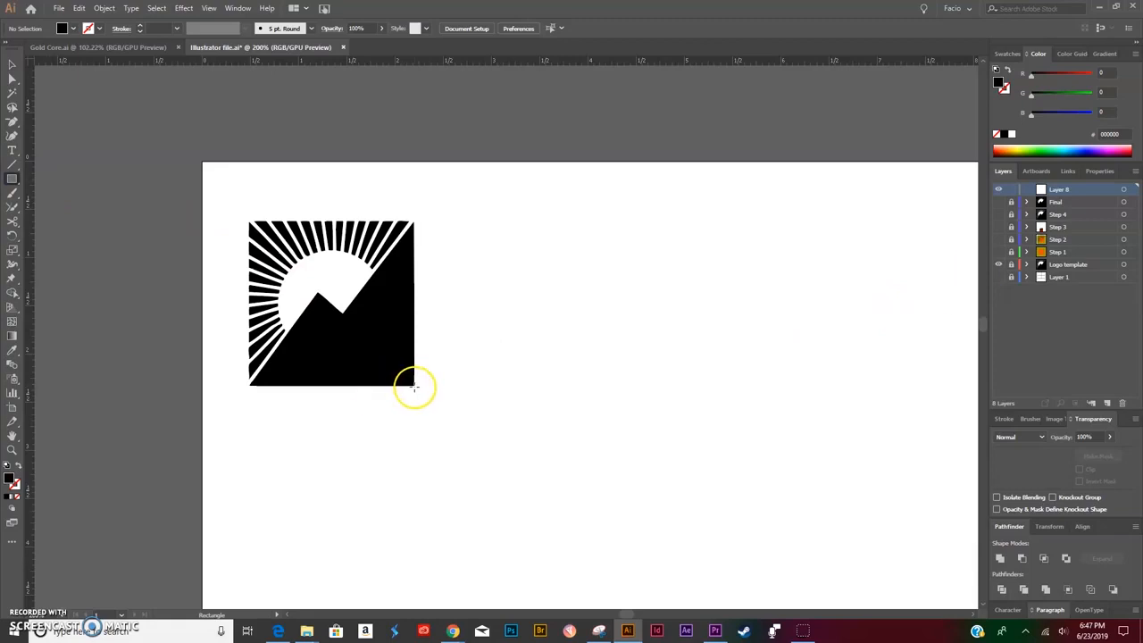
left_click(209, 8)
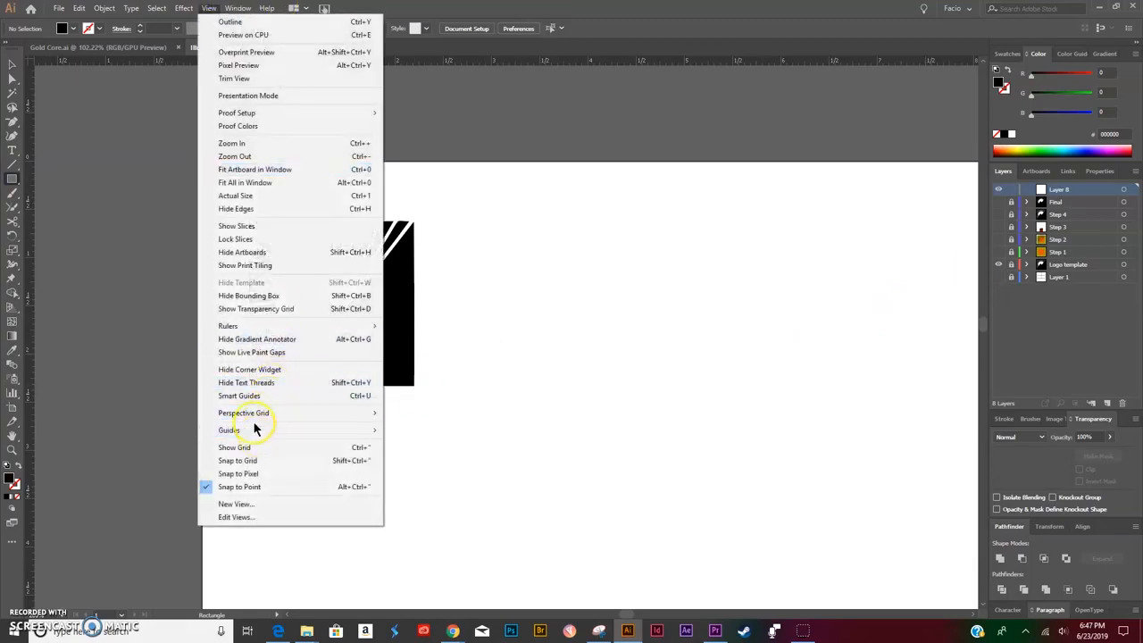
left_click(241, 396)
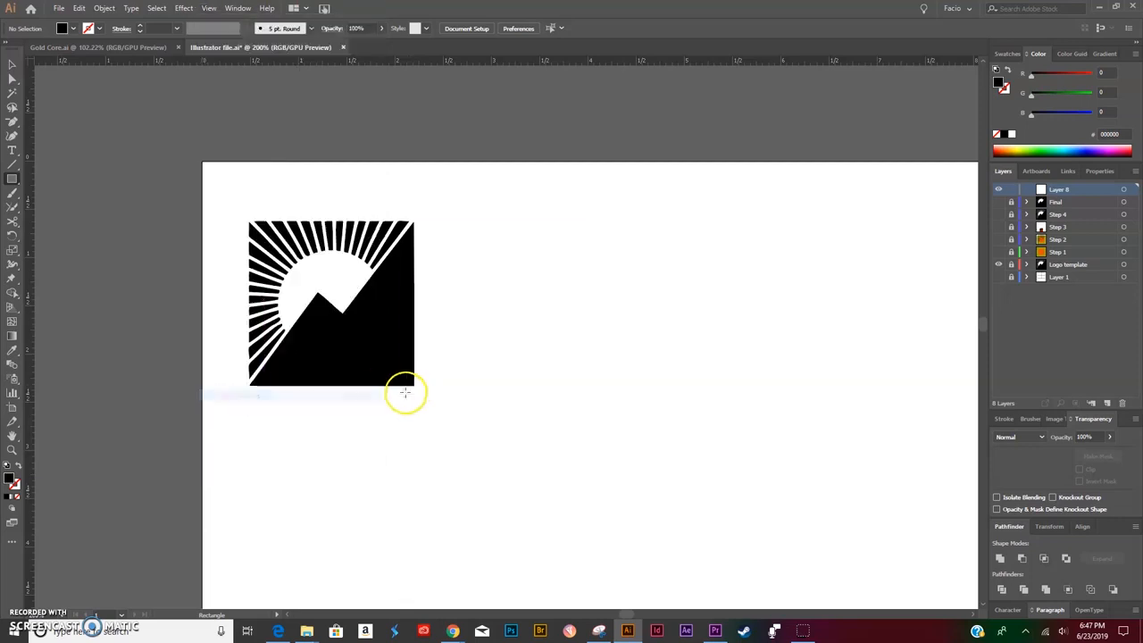
left_click_drag(414, 386, 252, 231)
key("v")
Step: Fill the square with orange-red D03B00 and hide its layer
left_click(1001, 149)
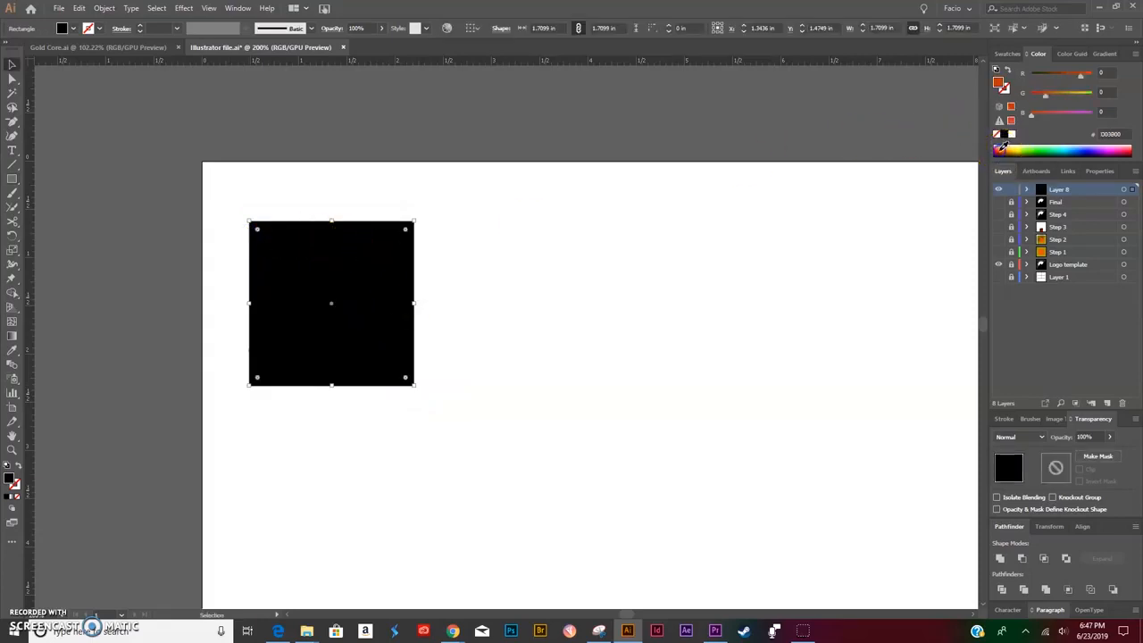
left_click(581, 277)
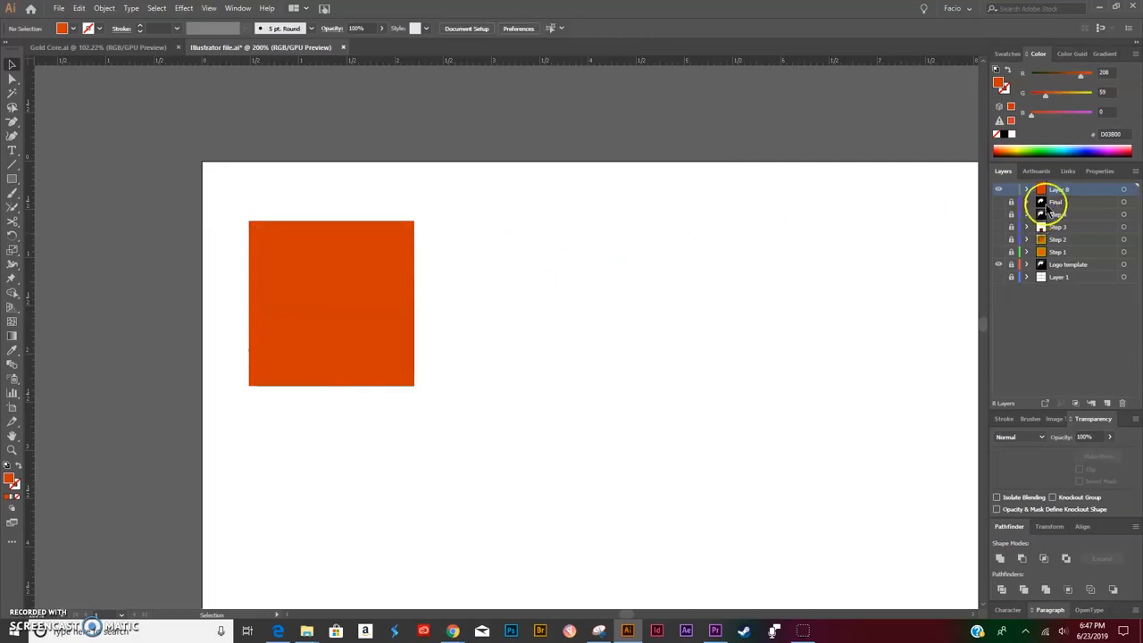
left_click(998, 189)
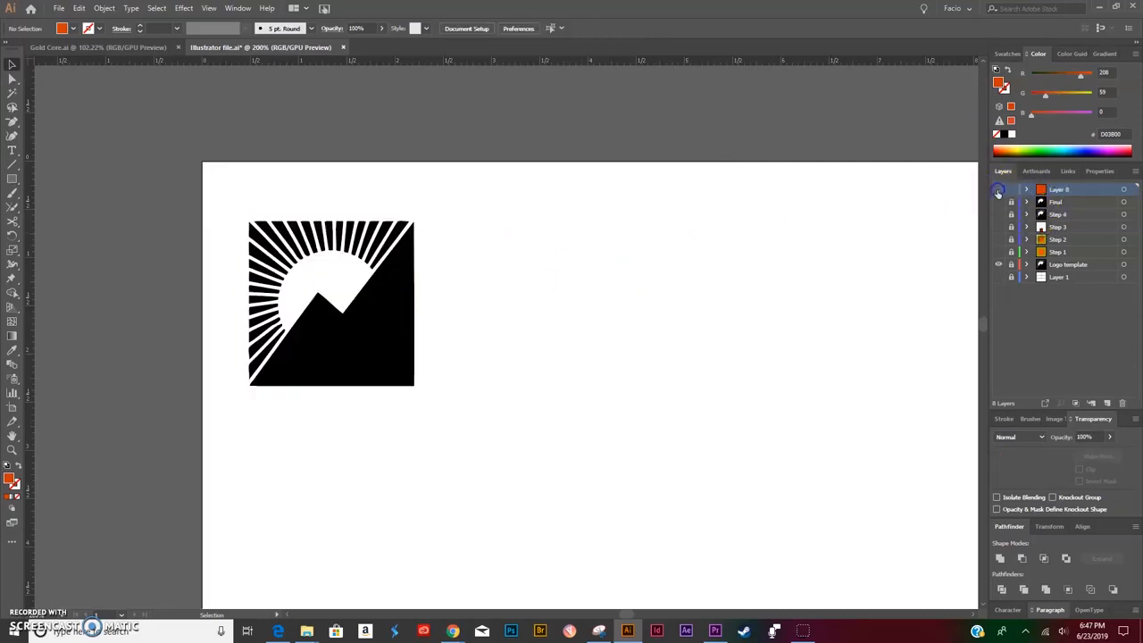
Step: Add a new layer and draw a circle about 1.04 in in diameter over the template's sun
left_click(11, 179)
left_click(59, 207)
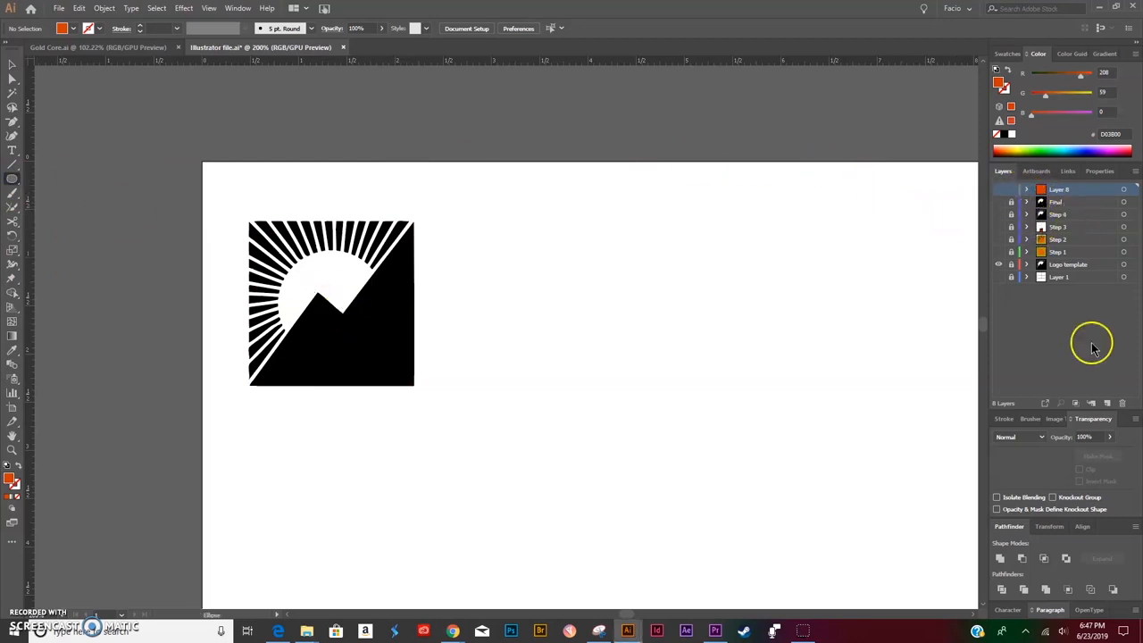
left_click(1104, 403)
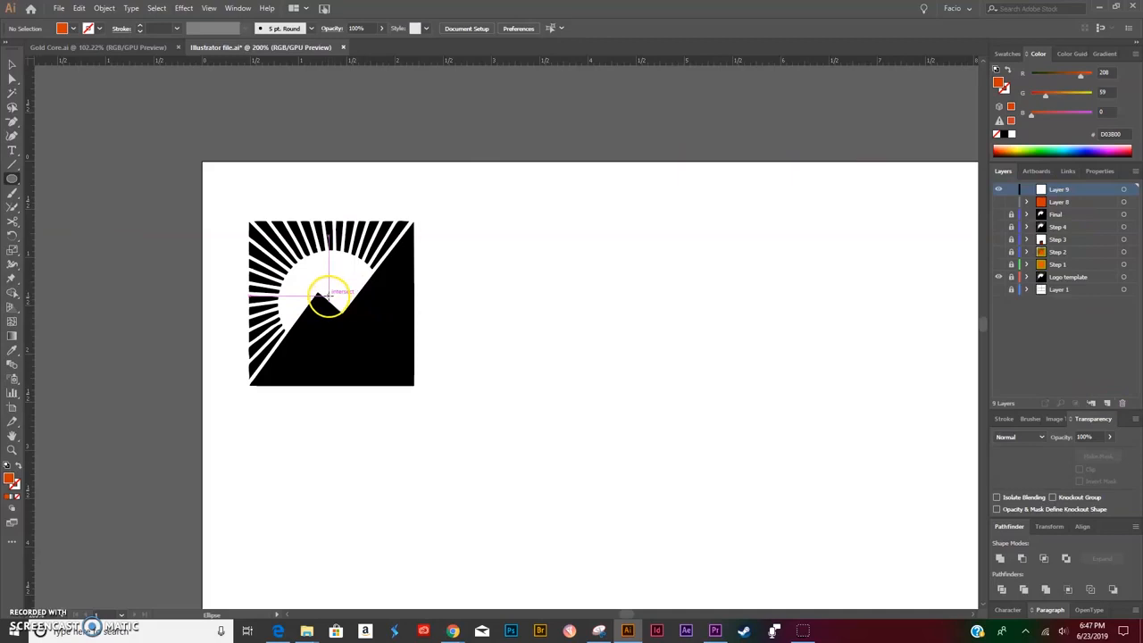
left_click_drag(331, 300, 380, 337)
key("v")
Step: Adjust the circle's position and enlarge it to about 1.12 in to match the sun's arc
left_click(379, 313)
left_click_drag(362, 298, 362, 304)
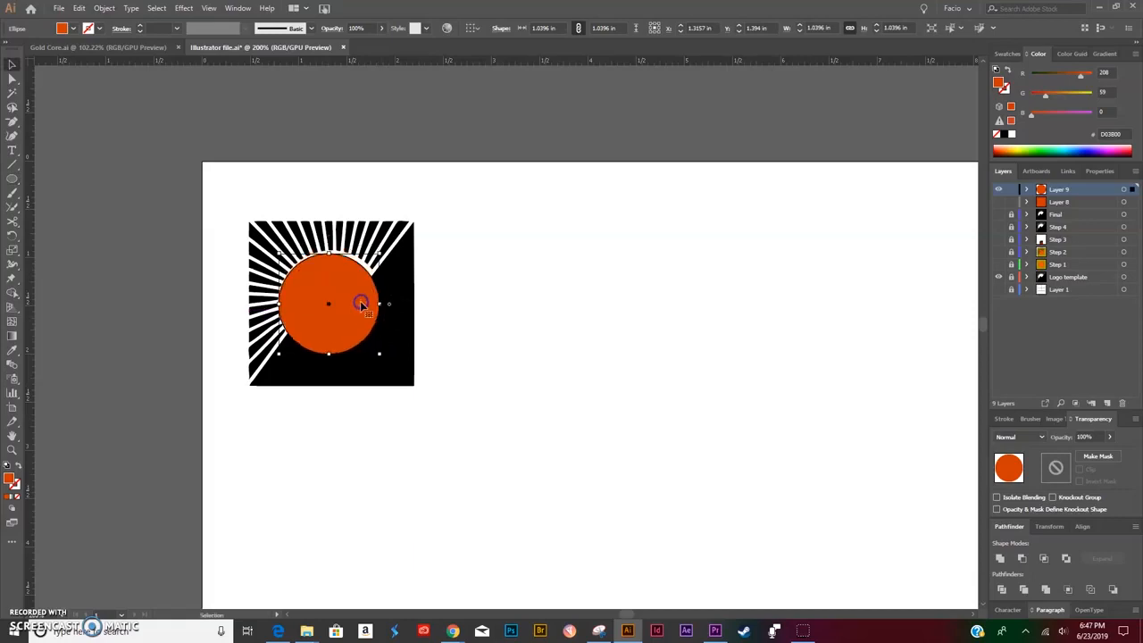
left_click_drag(379, 253, 390, 247)
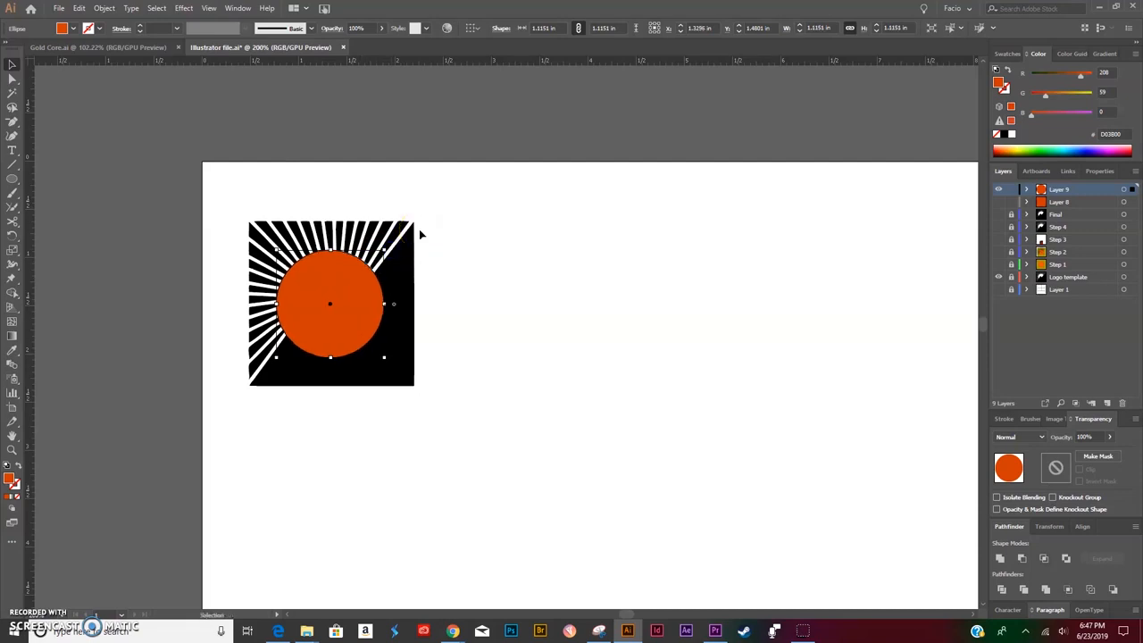
left_click(499, 243)
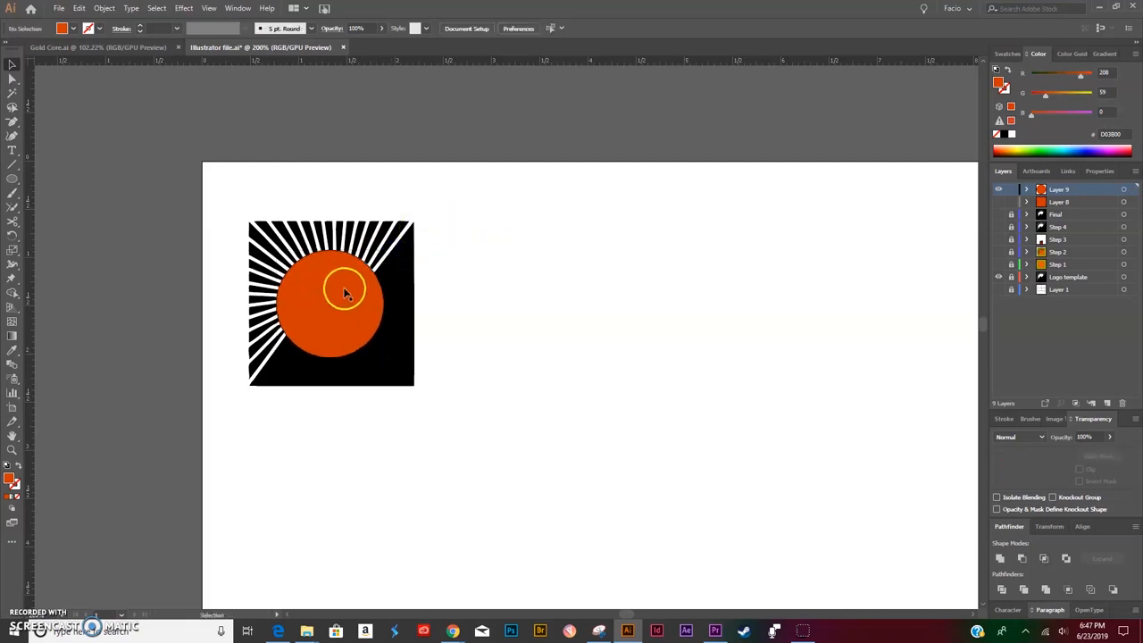
Step: Show the square's layer again and fill the circle with dark maroon 450022
left_click(998, 201)
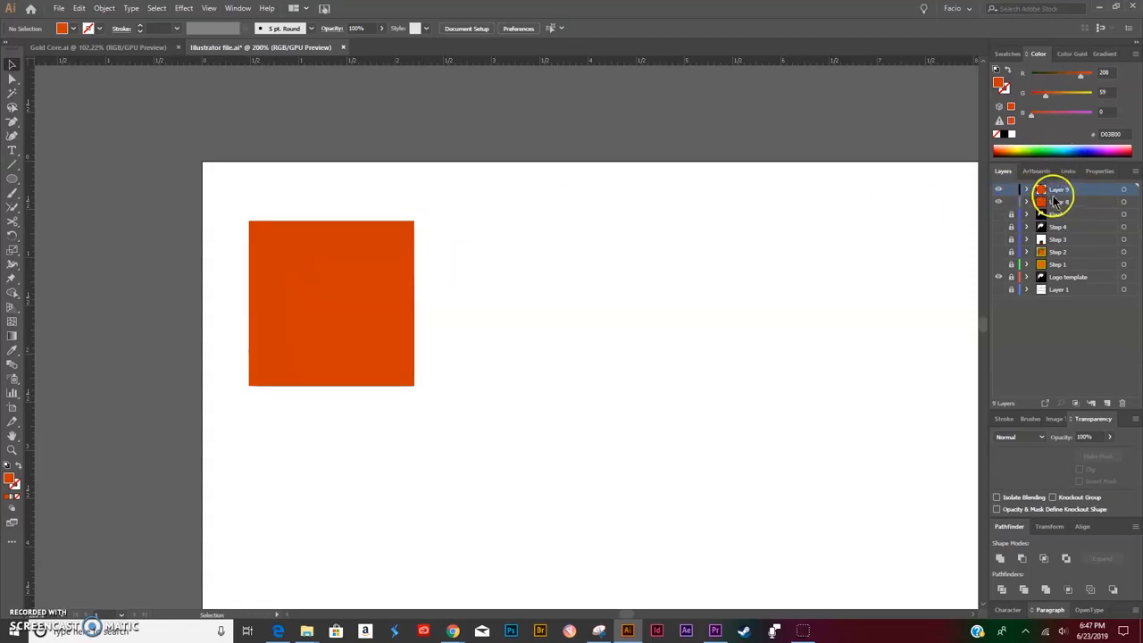
left_click(1124, 189)
left_click(1124, 150)
left_click(663, 265)
Step: Center the circle horizontally and vertically on the square, using the square as the key object
left_click(340, 296)
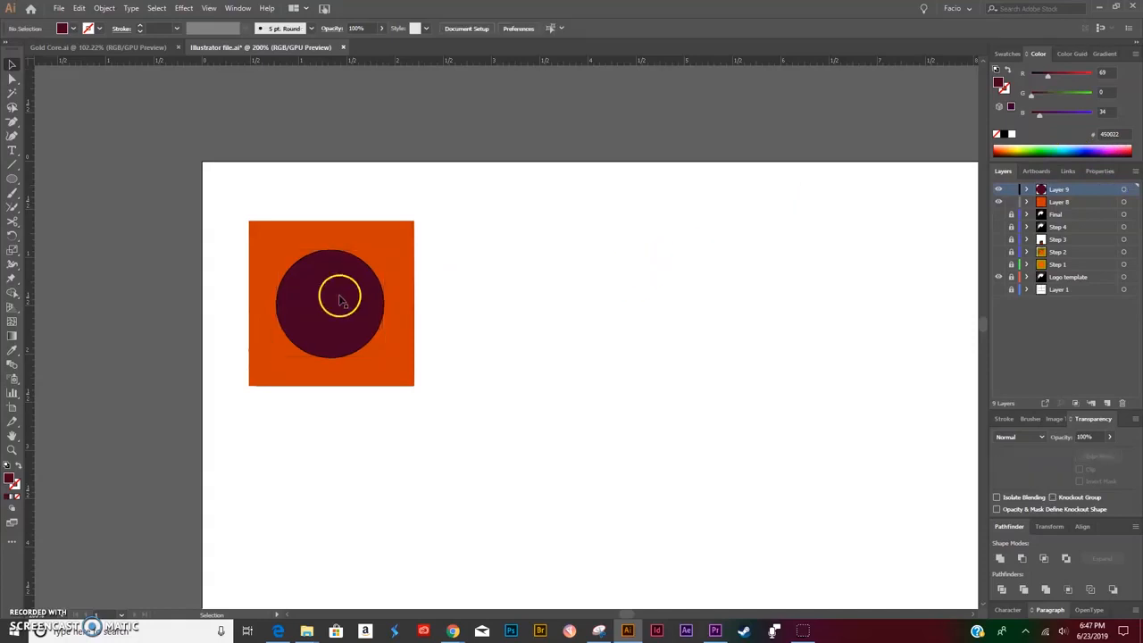
left_click(407, 237, "shift")
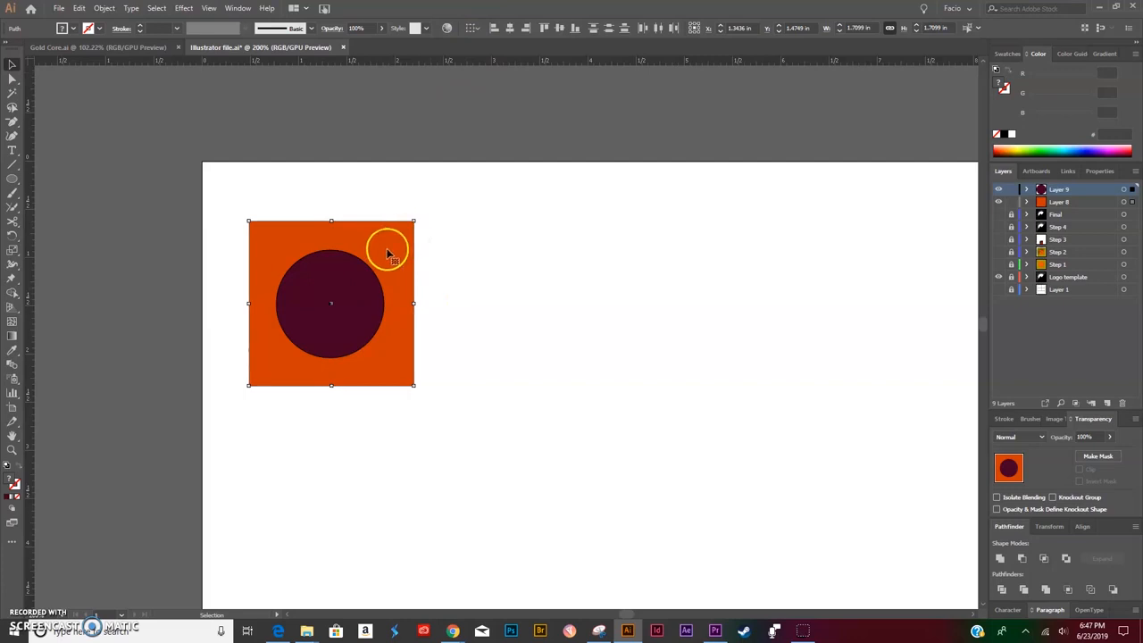
left_click(455, 251)
left_click(559, 248)
left_click_drag(477, 248, 355, 325)
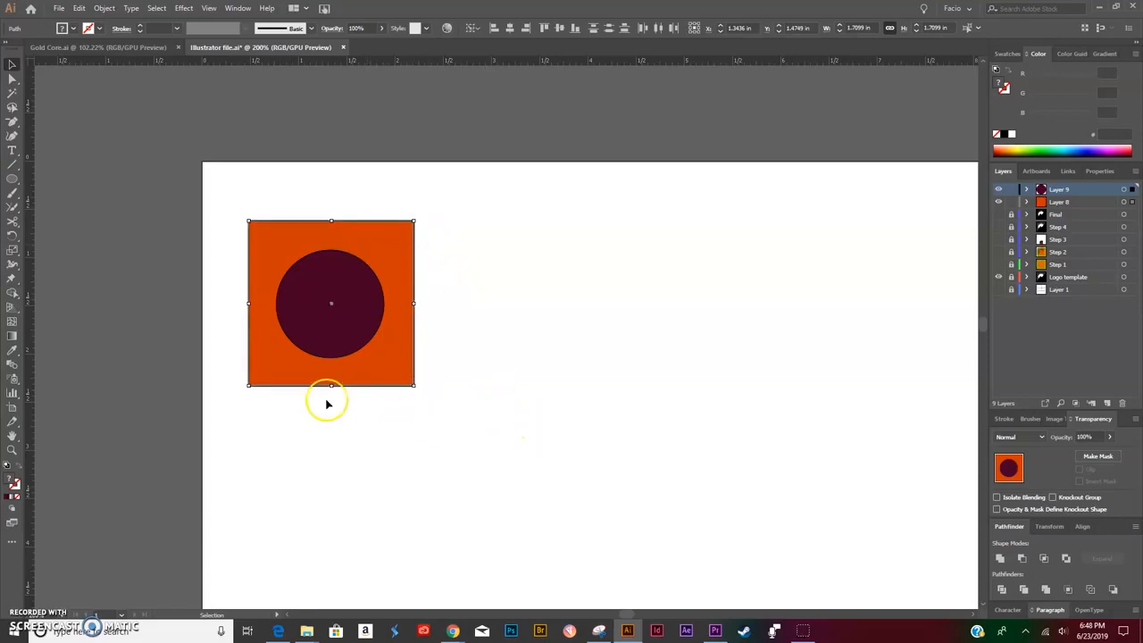
left_click(473, 29)
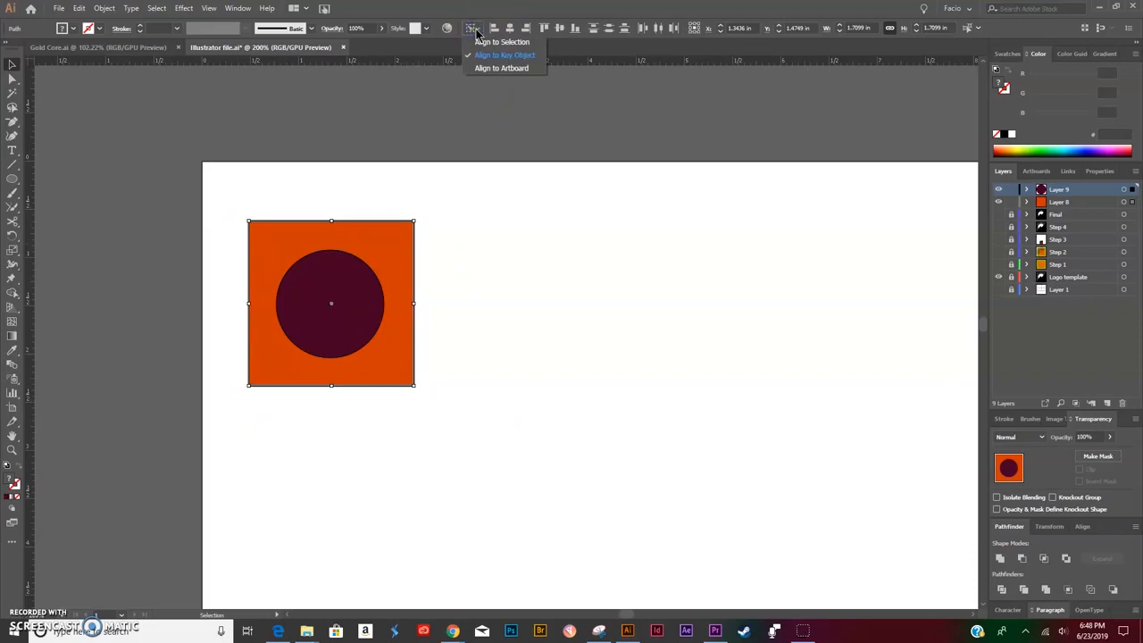
left_click(475, 31)
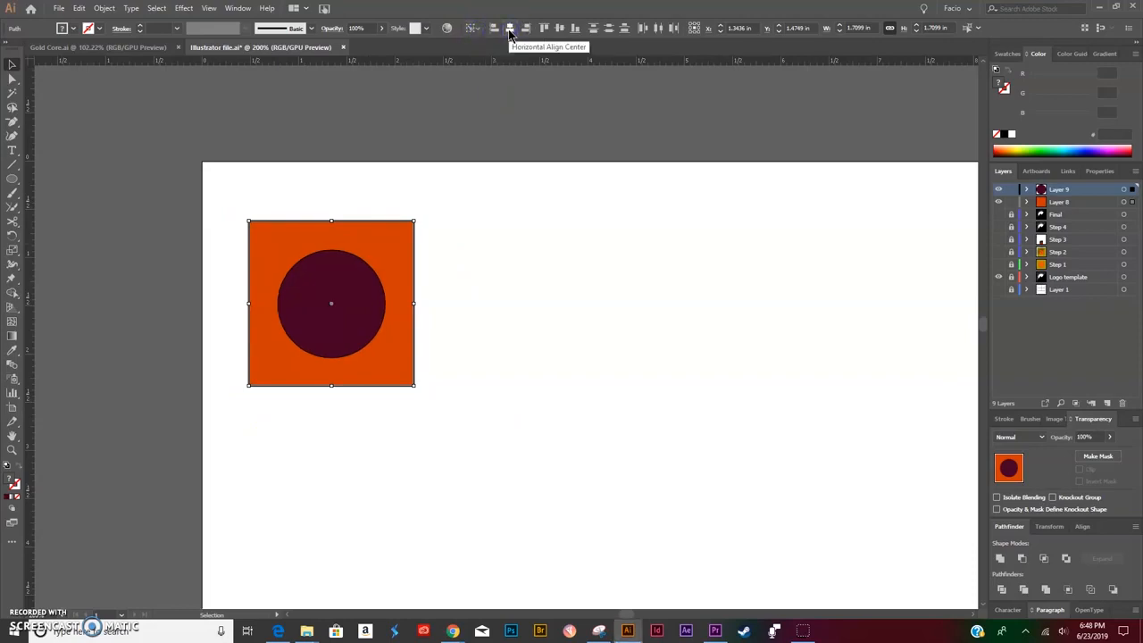
left_click(556, 27)
left_click(499, 334)
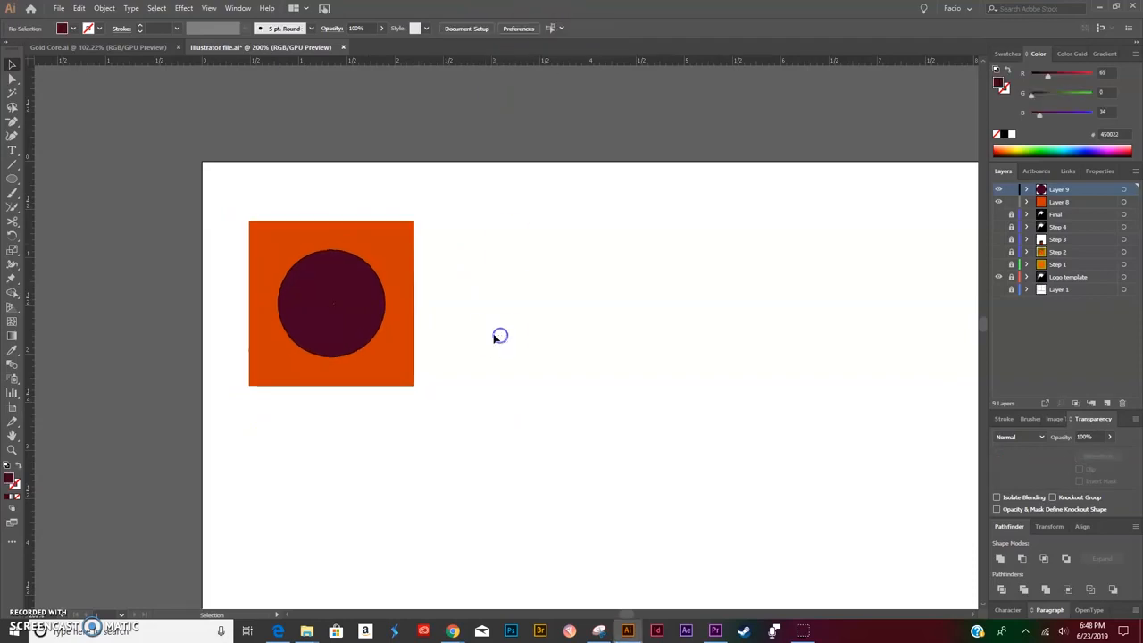
Step: Hide the circle and square layers and add a new layer above them
left_click(998, 190)
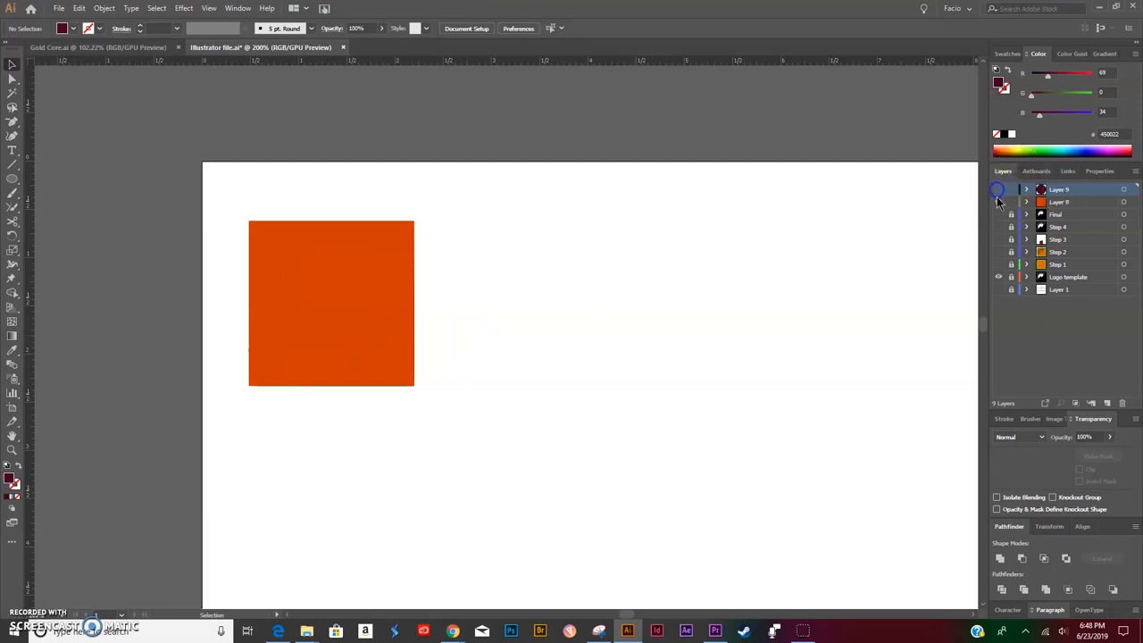
left_click(998, 203)
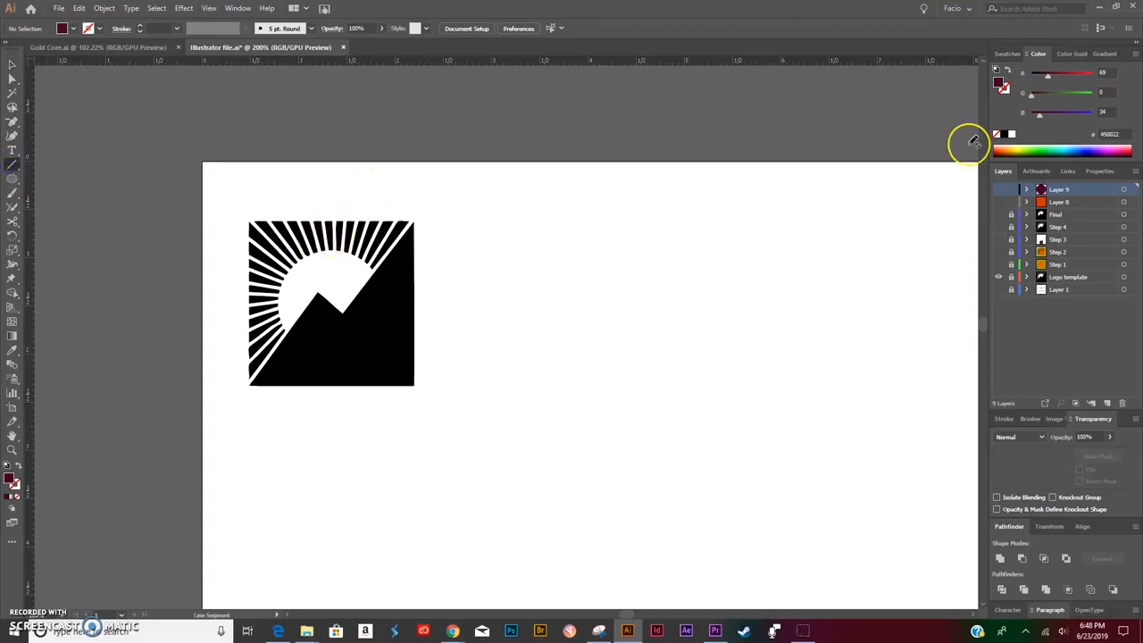
left_click(1106, 405)
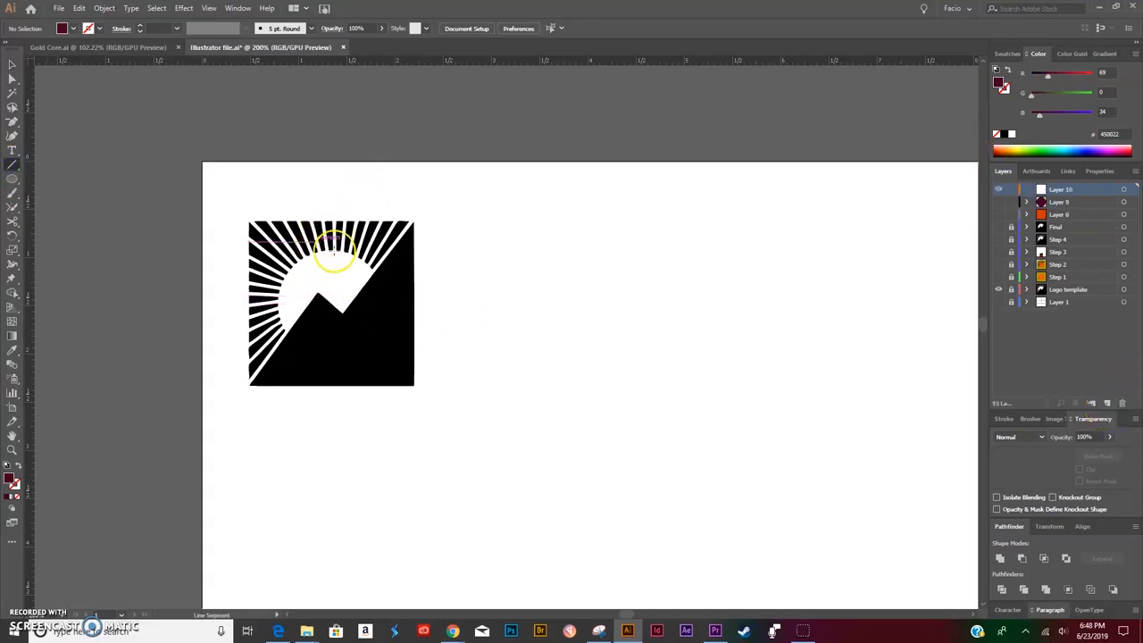
Step: Draw a vertical line about 0.58 in long along the white gap between the rays at the sun's top center
key("ctrl+=")
key("ctrl+=")
key("space")
left_click_drag(248, 251, 392, 302)
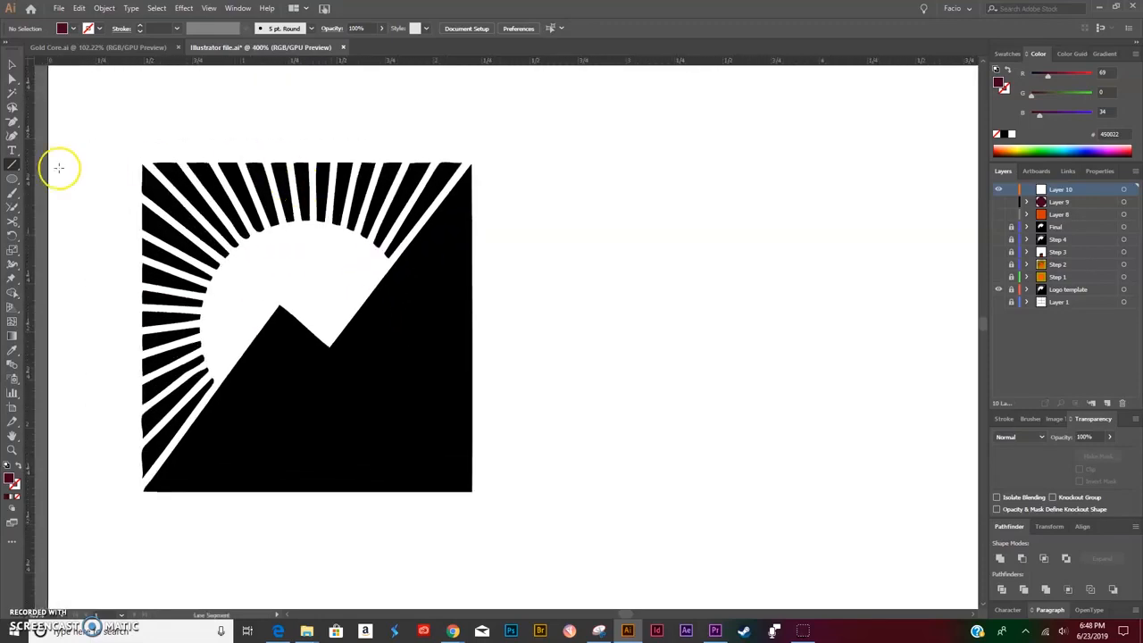
left_click(13, 165)
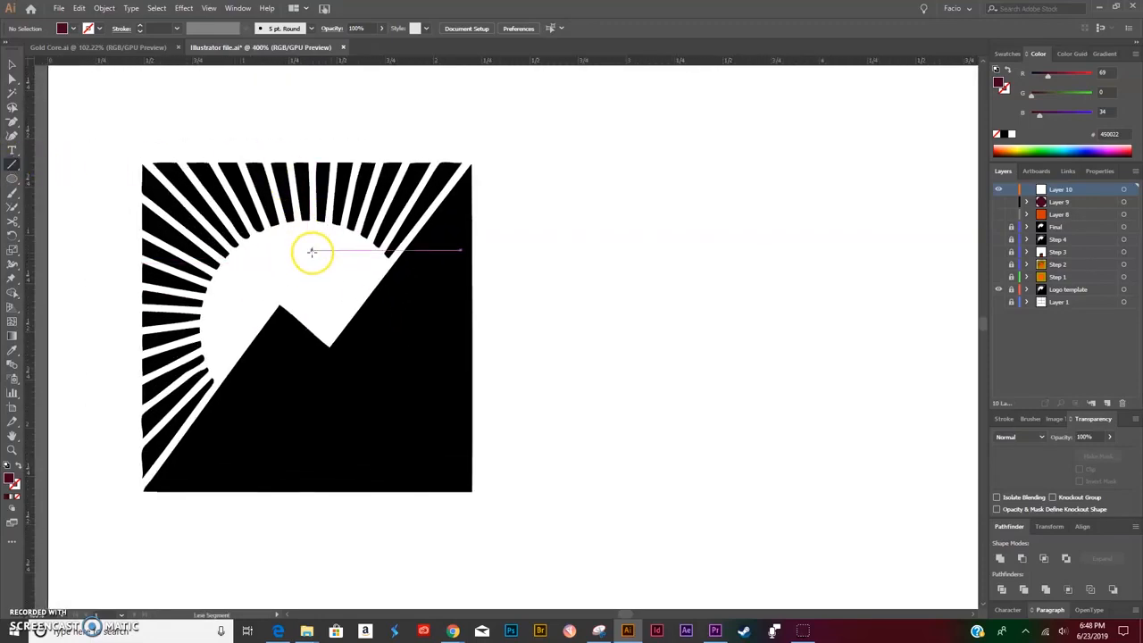
left_click_drag(311, 253, 311, 138)
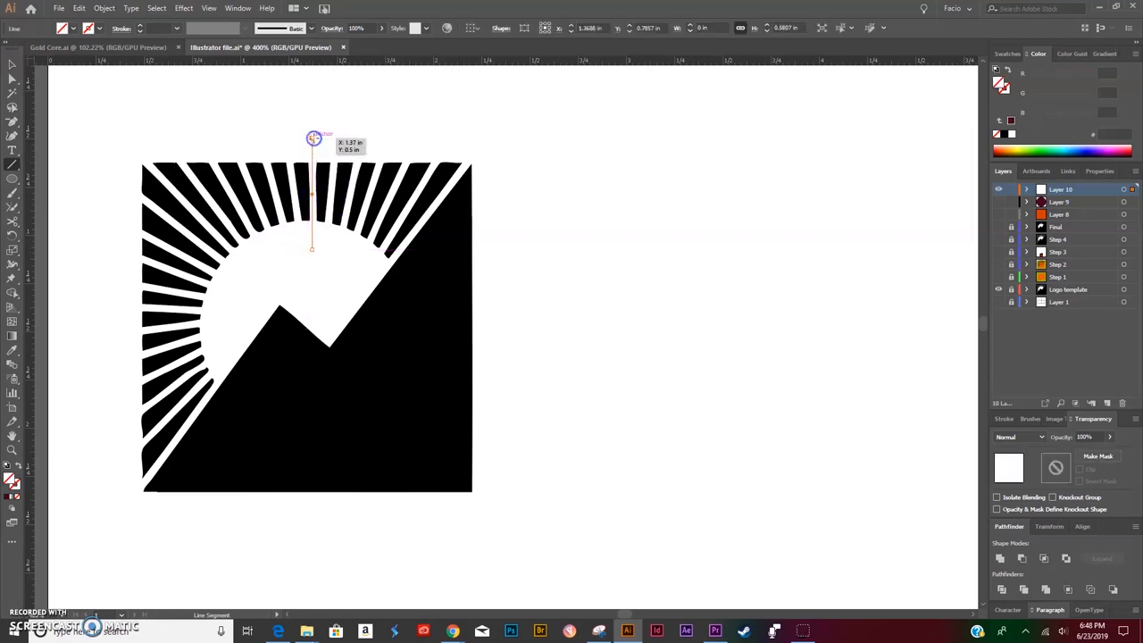
key("v")
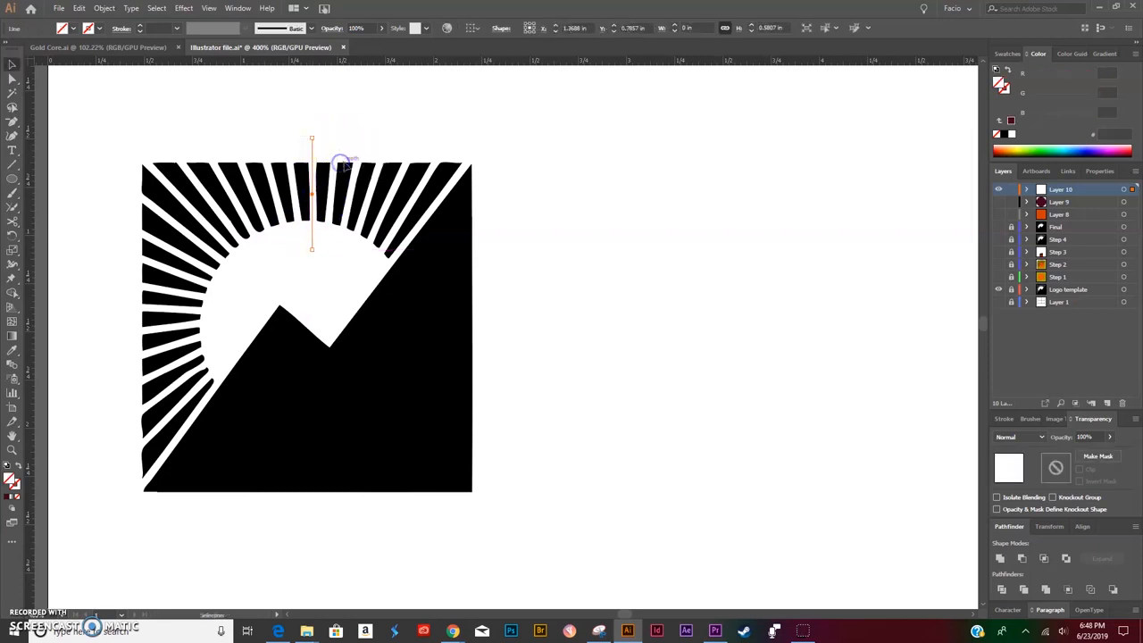
Step: Replace the line with a new vertical one about 0.61 in long at the sun's top center, with a 3 px stroke
key("Delete")
left_click(19, 164)
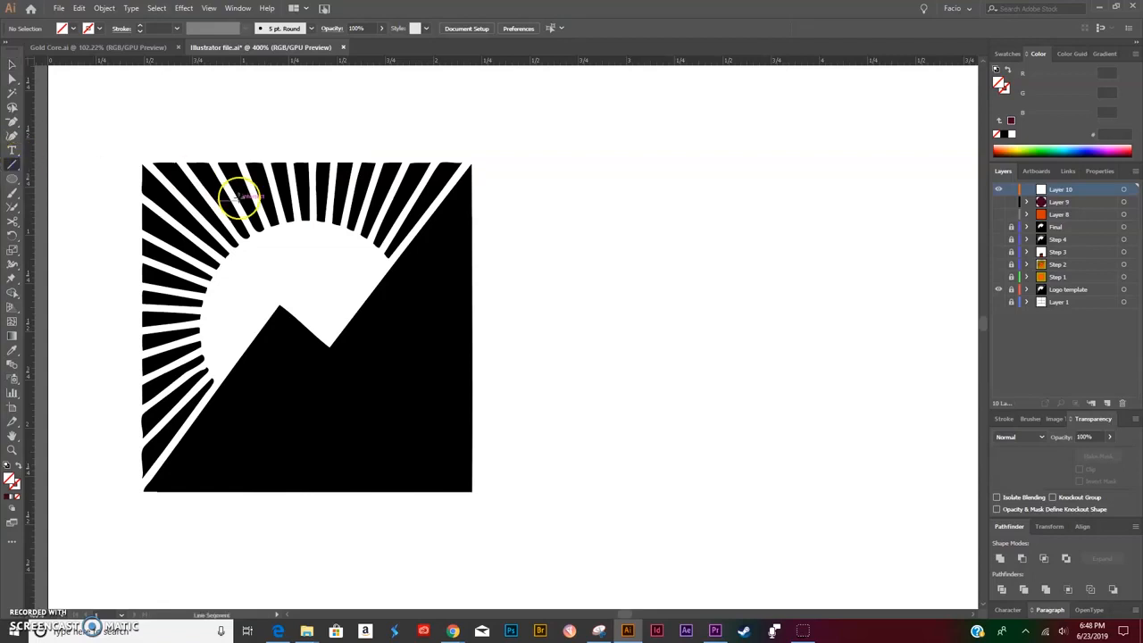
left_click_drag(312, 250, 313, 132)
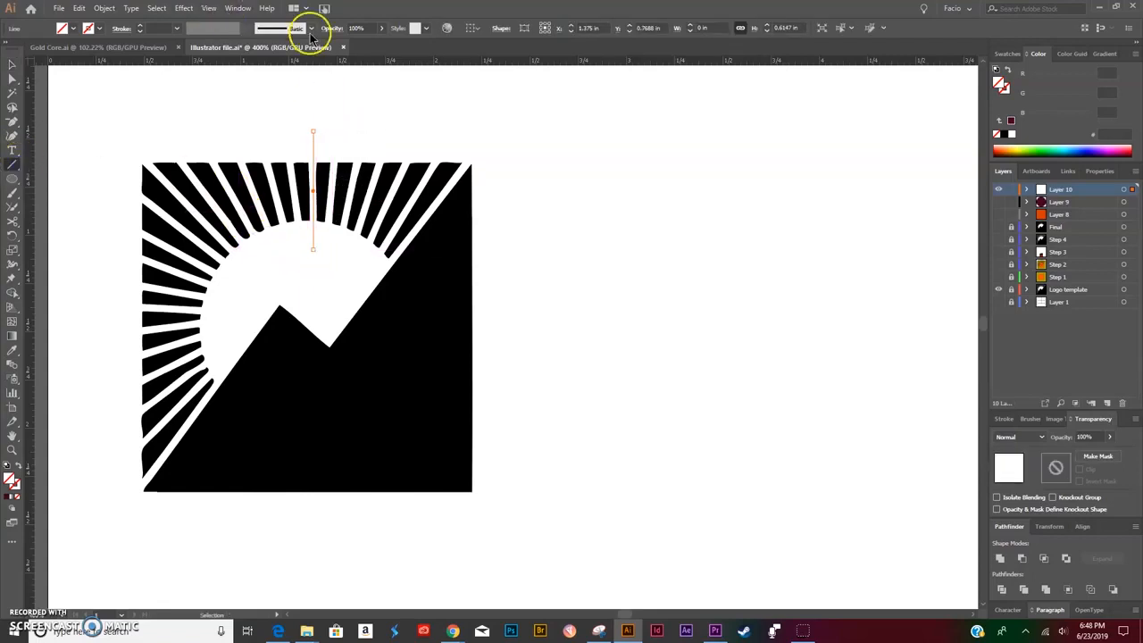
left_click(140, 28)
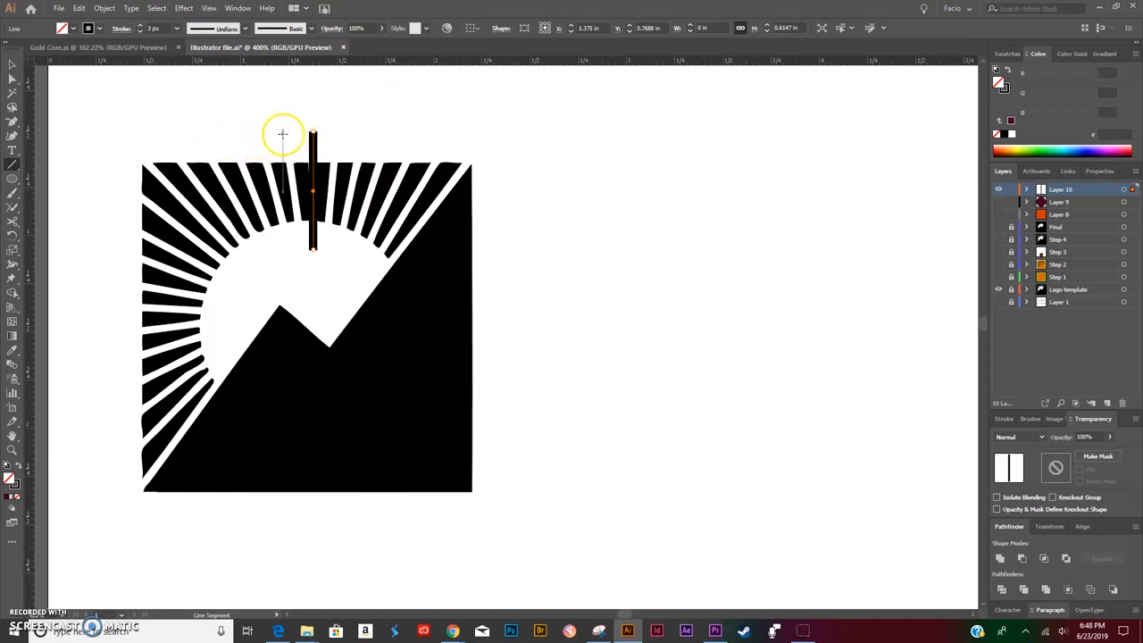
key("v")
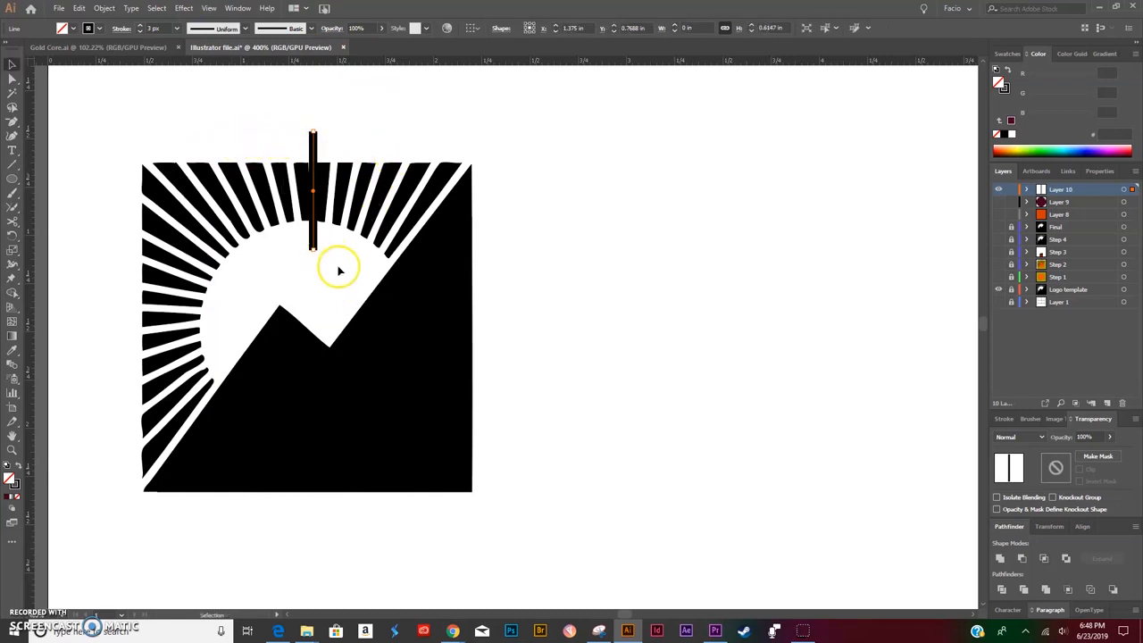
Step: Extend the vertical line's lower end down to the sun's center, making the line about 0.95 in long
key("a")
left_click_drag(312, 251, 313, 314)
key("v")
left_click(351, 114)
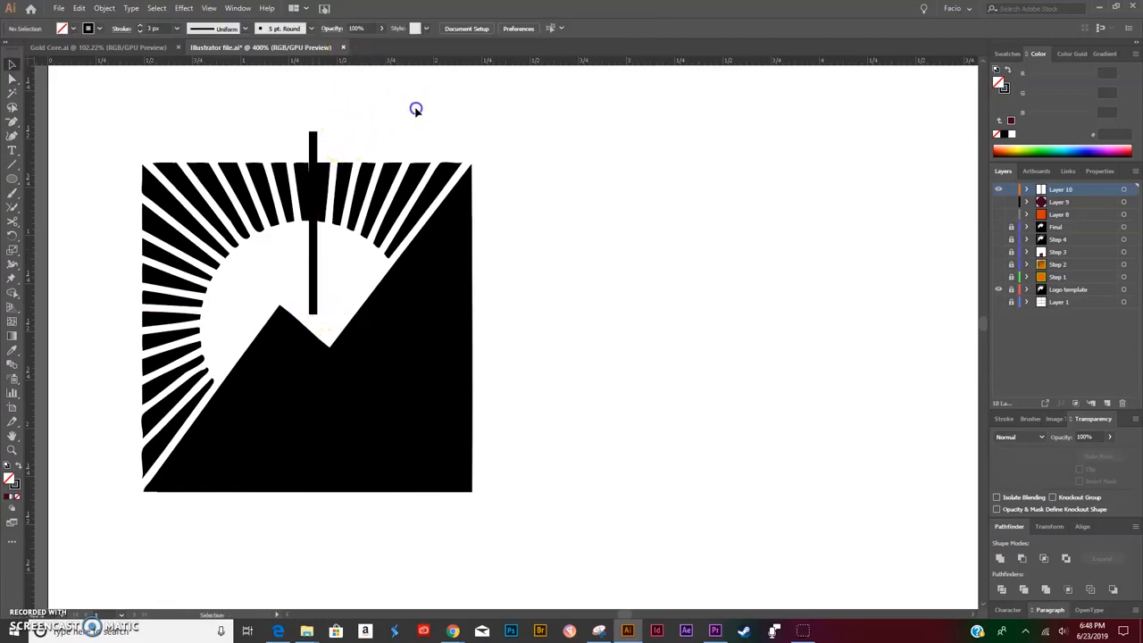
Step: Apply a Transform effect to the line with 48 copies, an angle of 360/48 and the bottom-center reference point
left_click(305, 144)
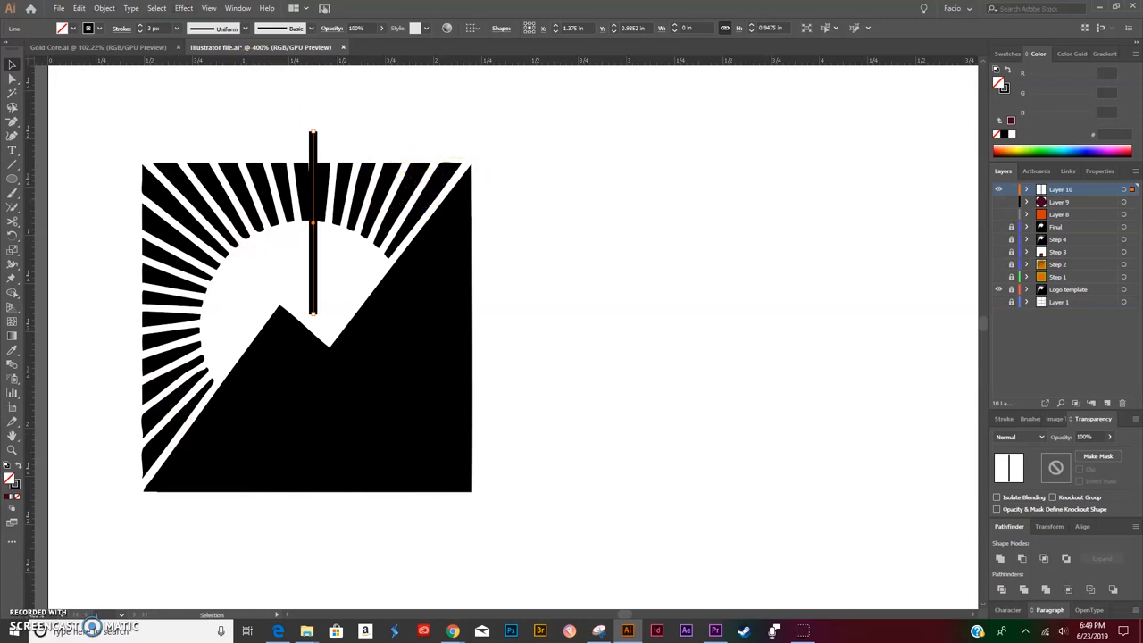
left_click(183, 8)
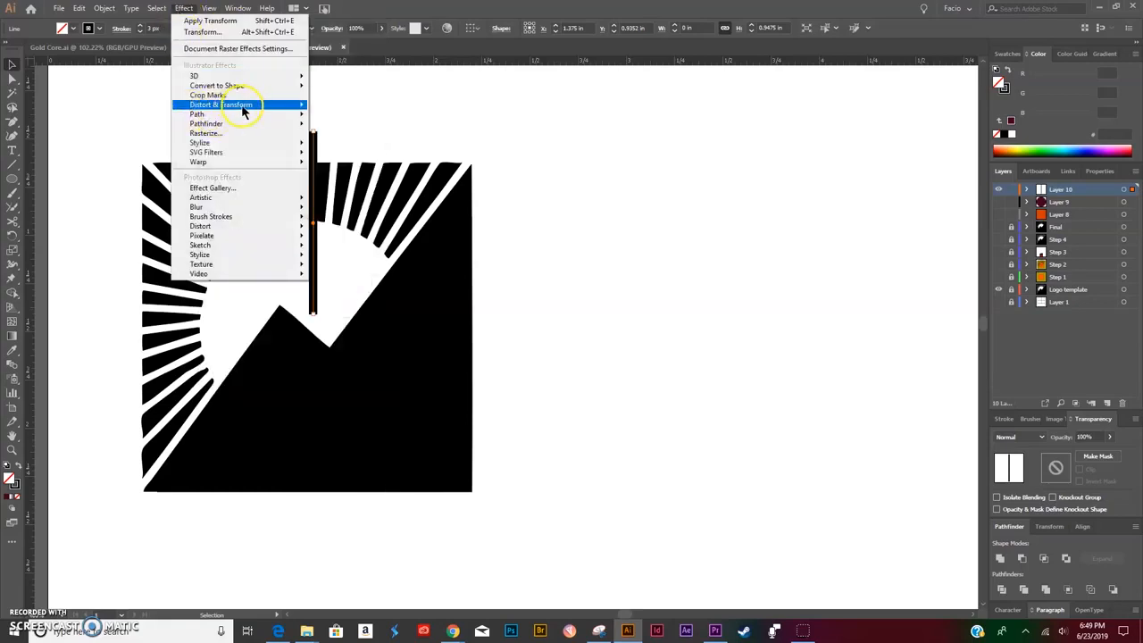
mouse_move(252, 104)
left_click(345, 145)
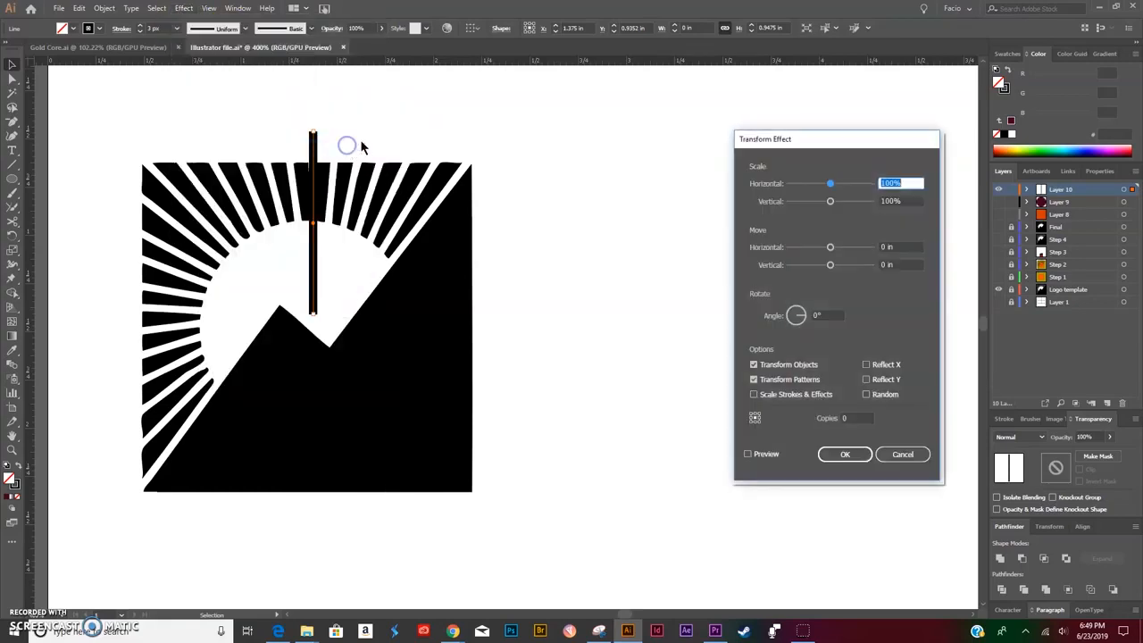
left_click_drag(845, 418, 830, 420)
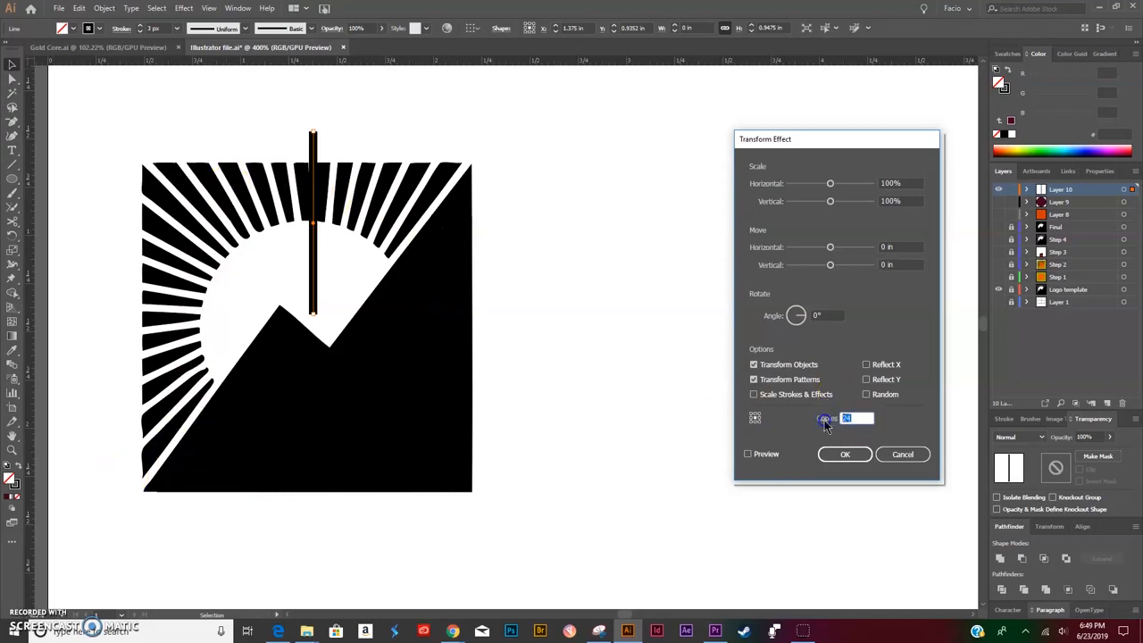
left_click(816, 315)
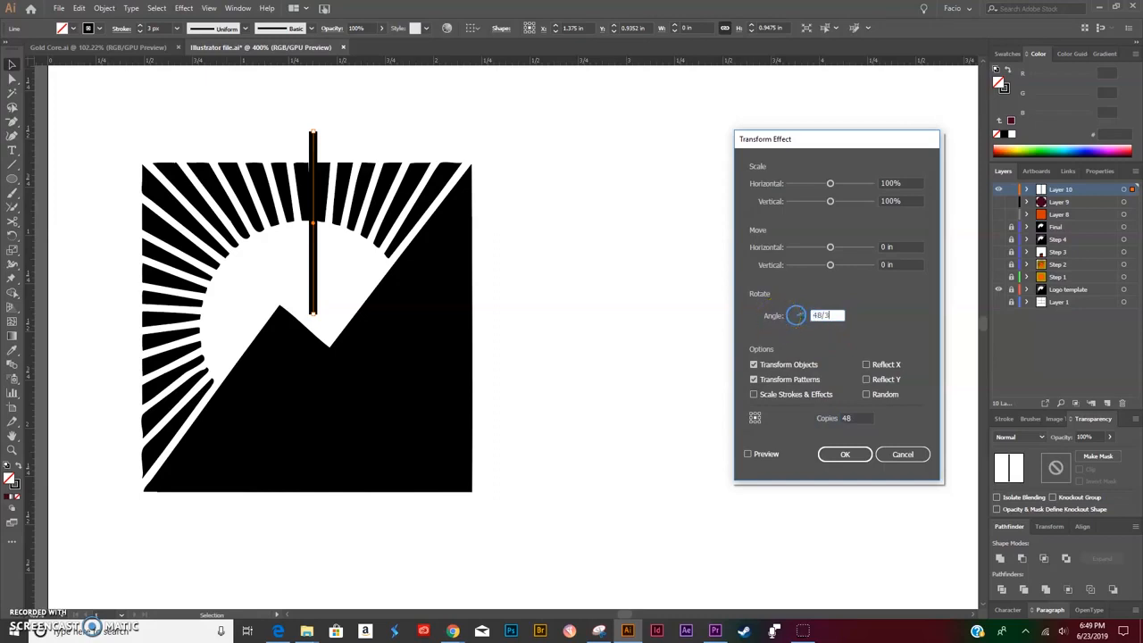
left_click(824, 314)
type("360/48")
left_click(748, 454)
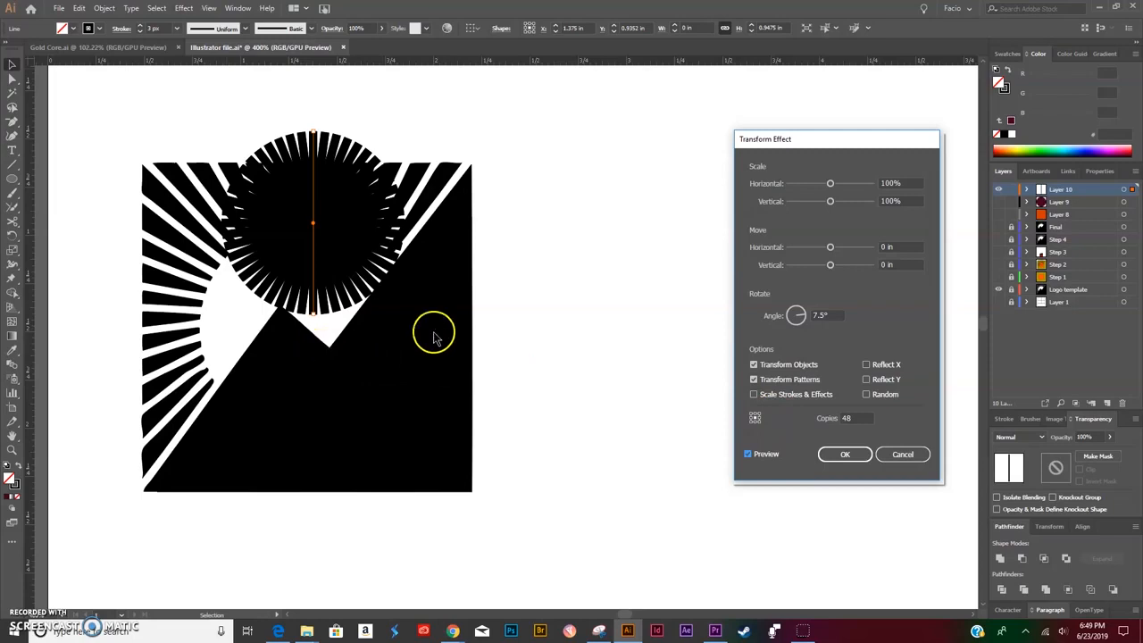
left_click(756, 424)
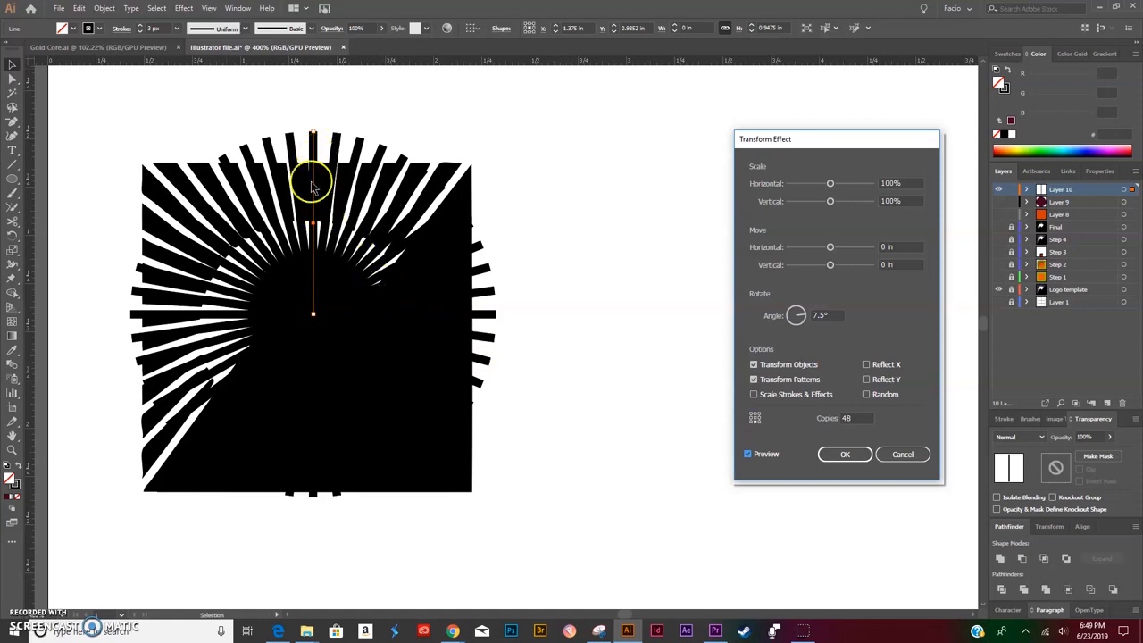
left_click(843, 455)
Step: Set the stroke color of the ray burst to pinkish red FF0049
left_click(17, 483)
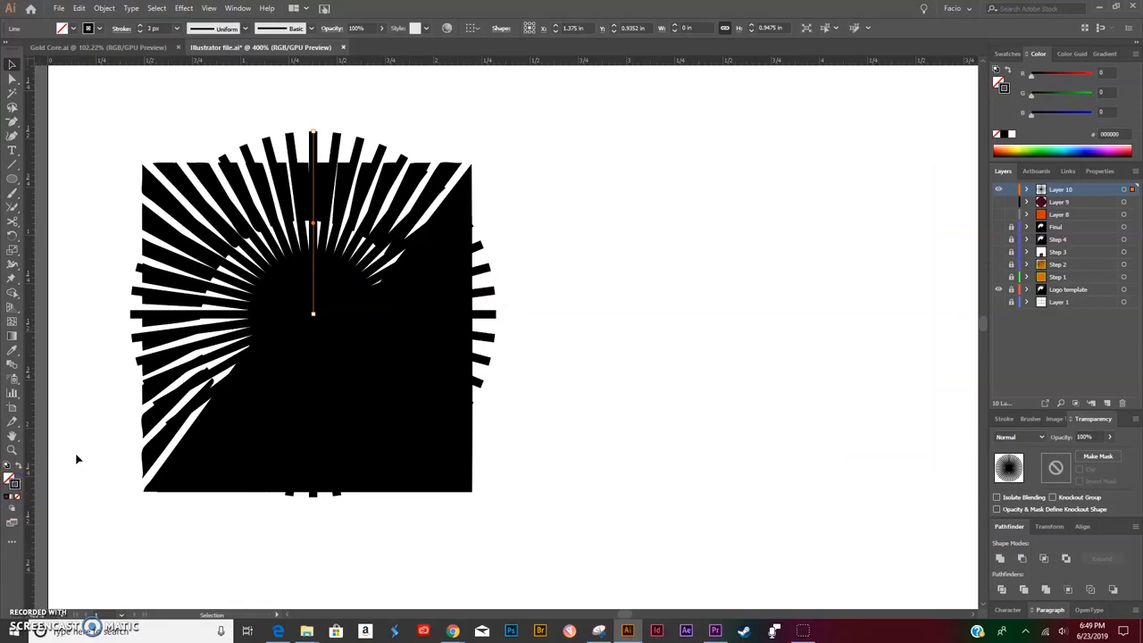
double_click(15, 484)
type("FF0049")
left_click(793, 293)
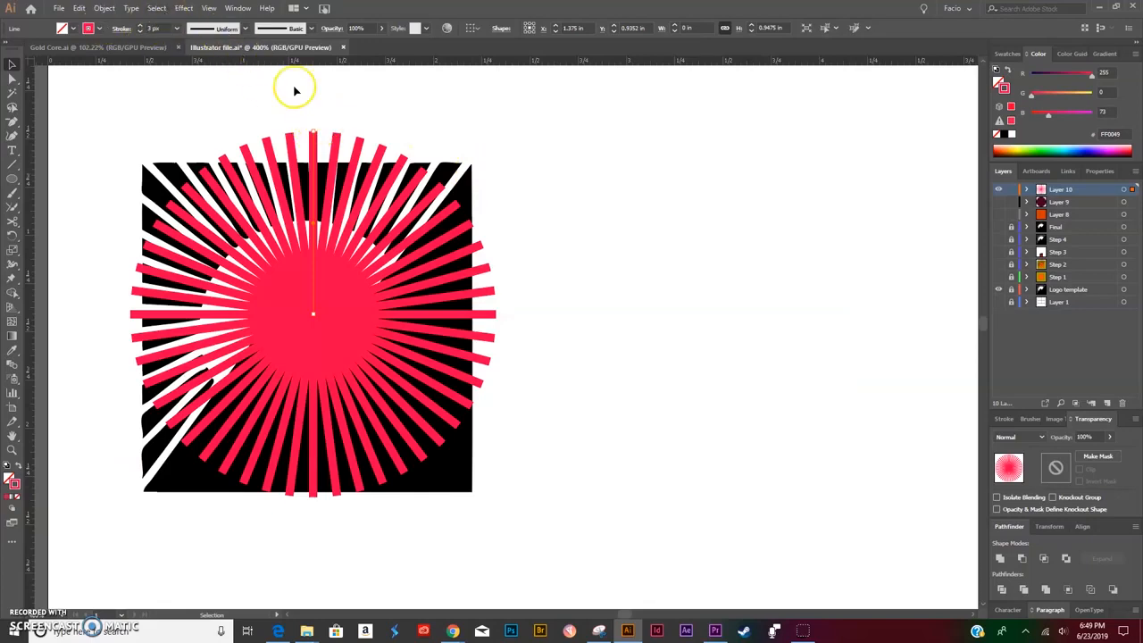
Step: Try moving the center end of the source line to reshape the ray burst, undoing each change
key("a")
left_click_drag(313, 314, 312, 268)
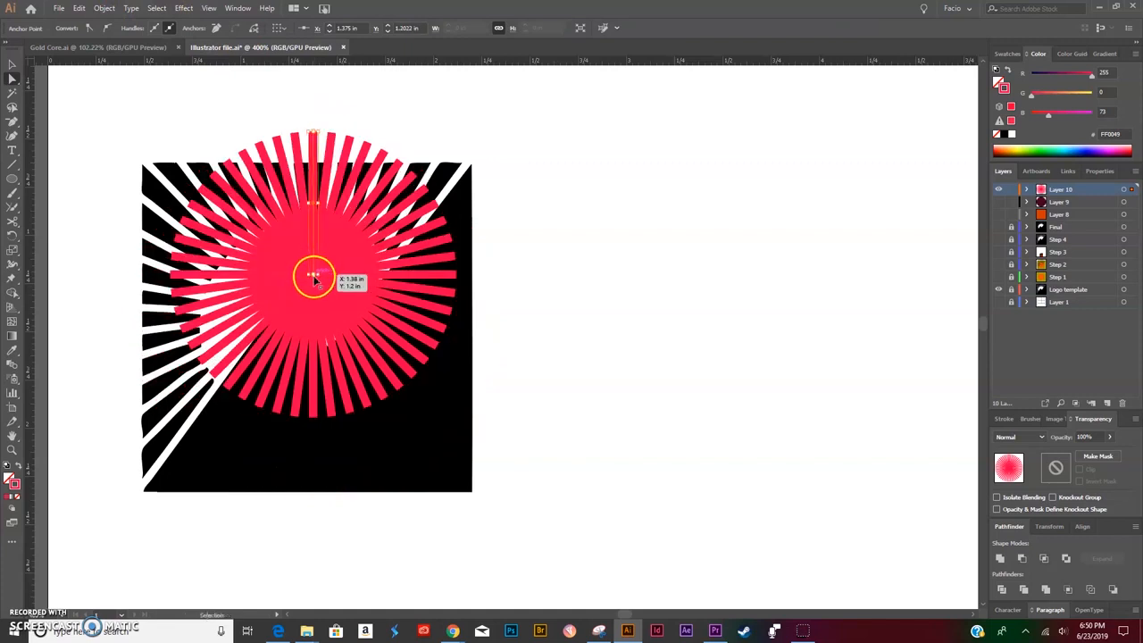
key("ctrl+z")
left_click_drag(313, 314, 312, 261)
key("ctrl+z")
left_click_drag(313, 317, 331, 492)
key("ctrl+z")
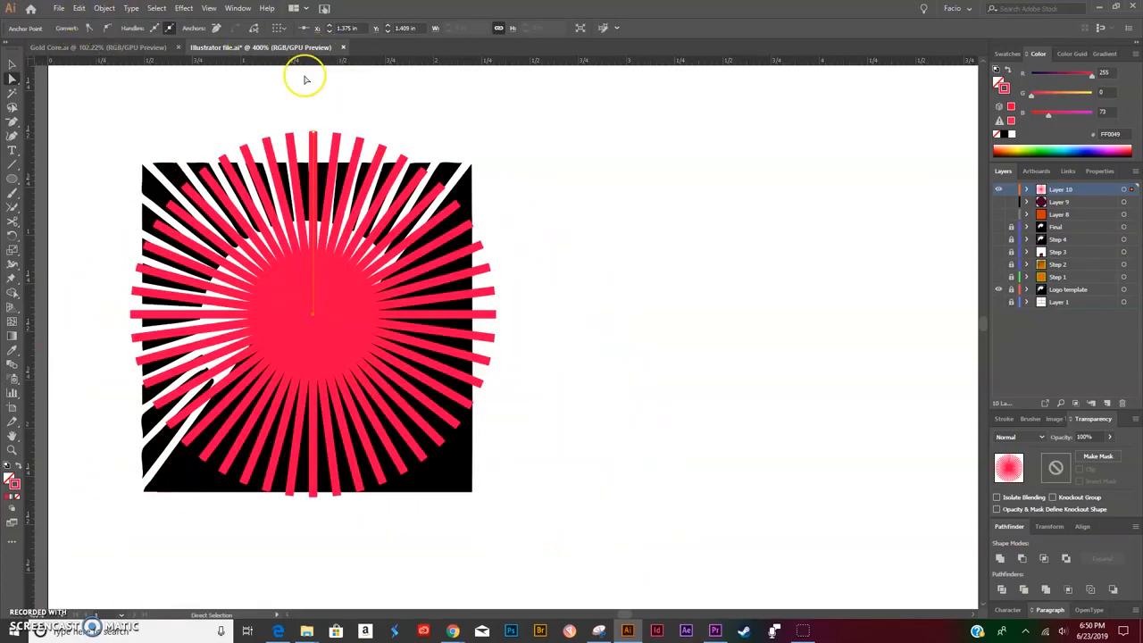
Step: Expand the appearance of the ray burst into a group of separate lines
left_click(80, 9)
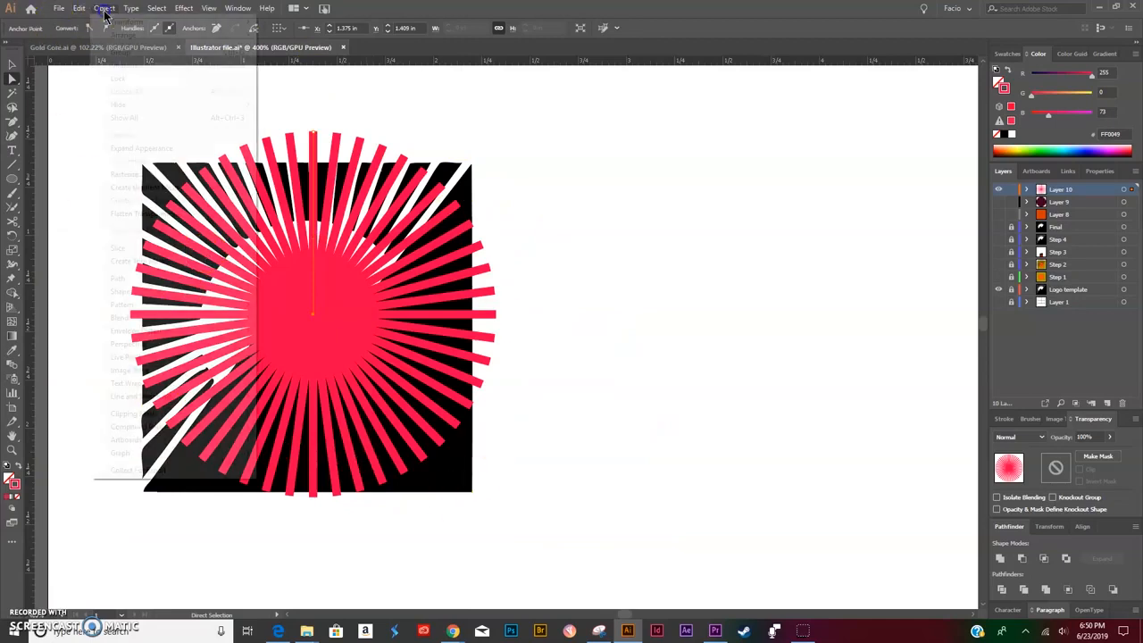
mouse_move(102, 9)
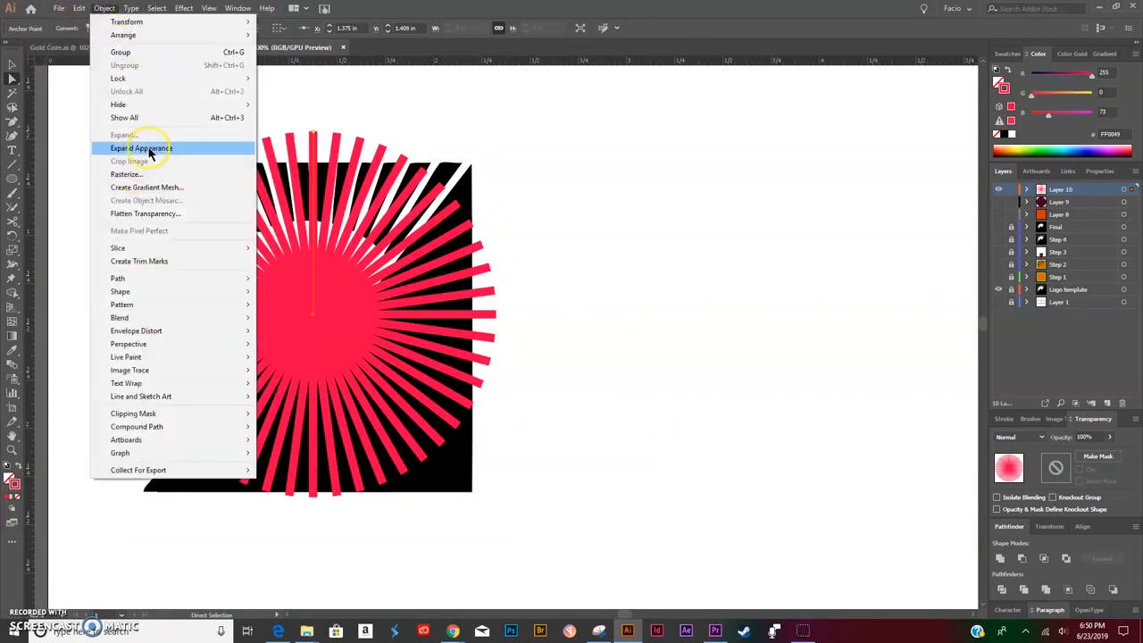
left_click(557, 184)
left_click(312, 162)
left_click(104, 9)
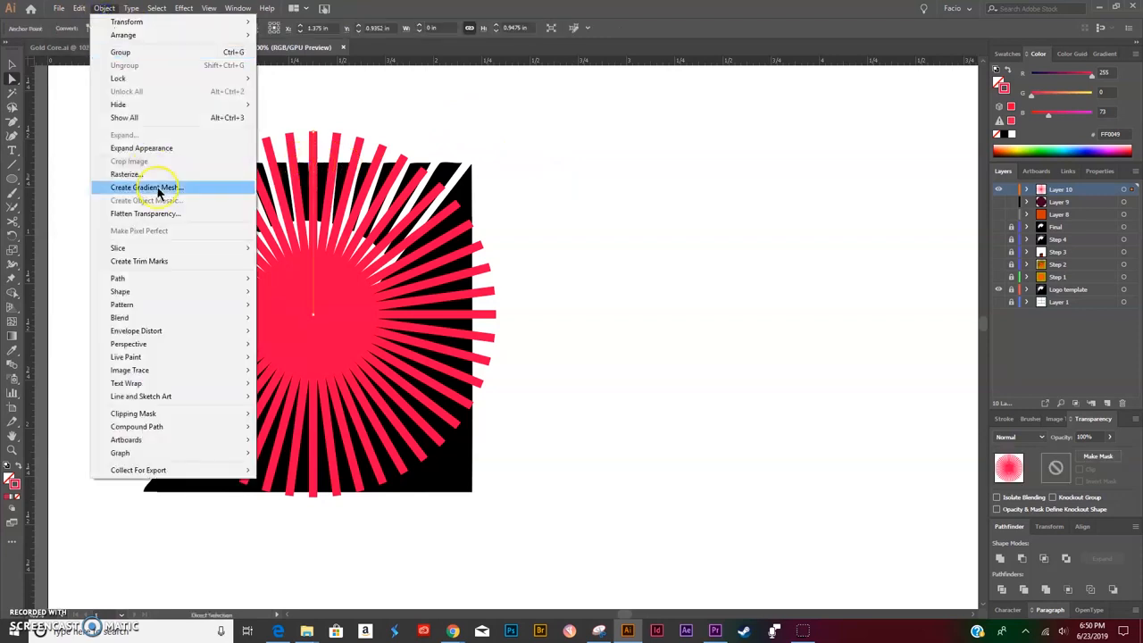
left_click(149, 143)
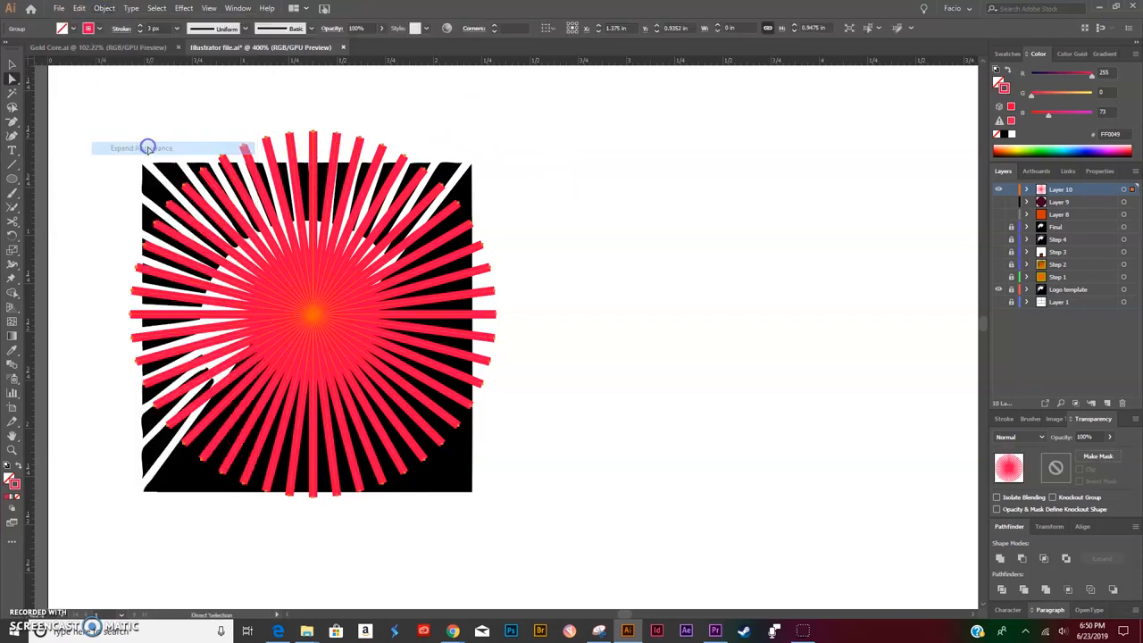
Step: Try rotating the expanded ray burst to match the template's rays, and delete the whole group
left_click(571, 242)
left_click(344, 161)
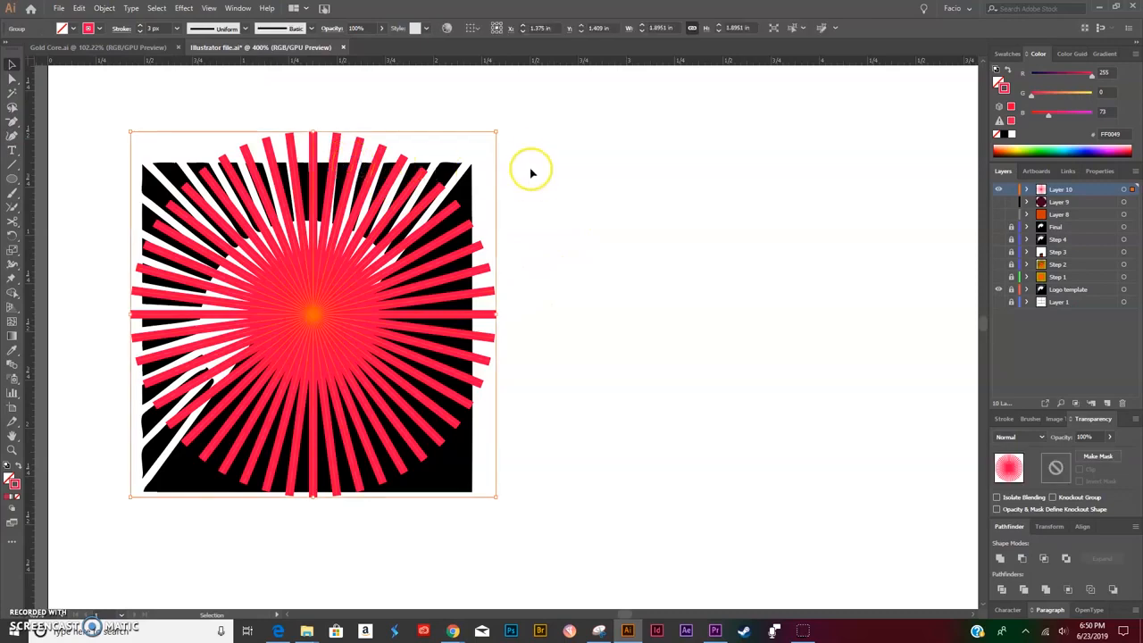
left_click_drag(500, 127, 411, 77)
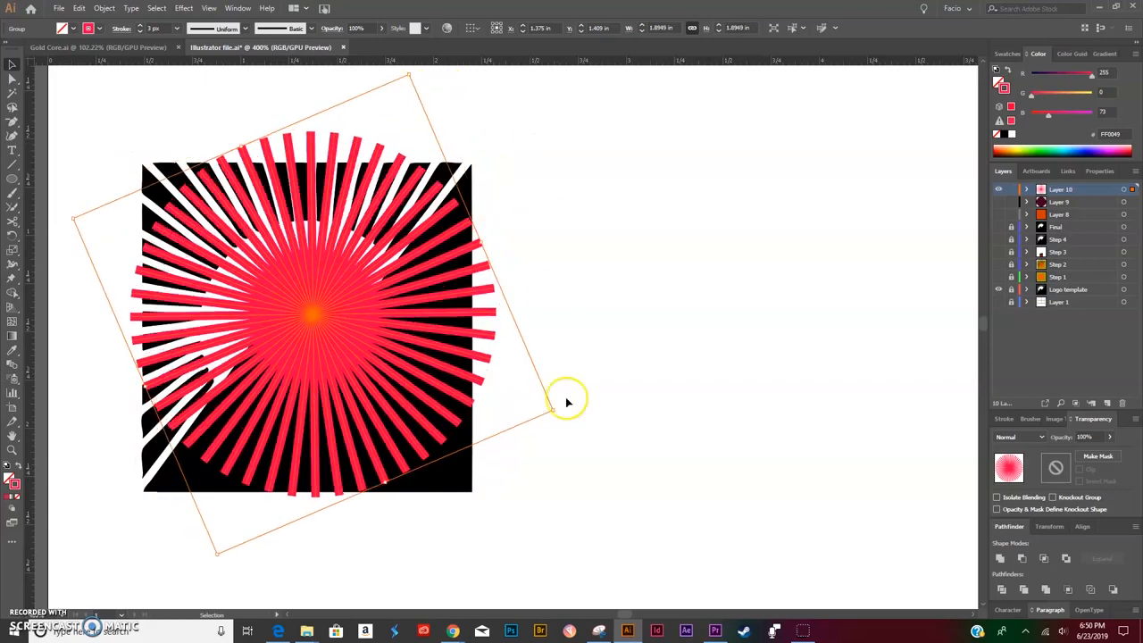
left_click_drag(558, 413, 555, 263)
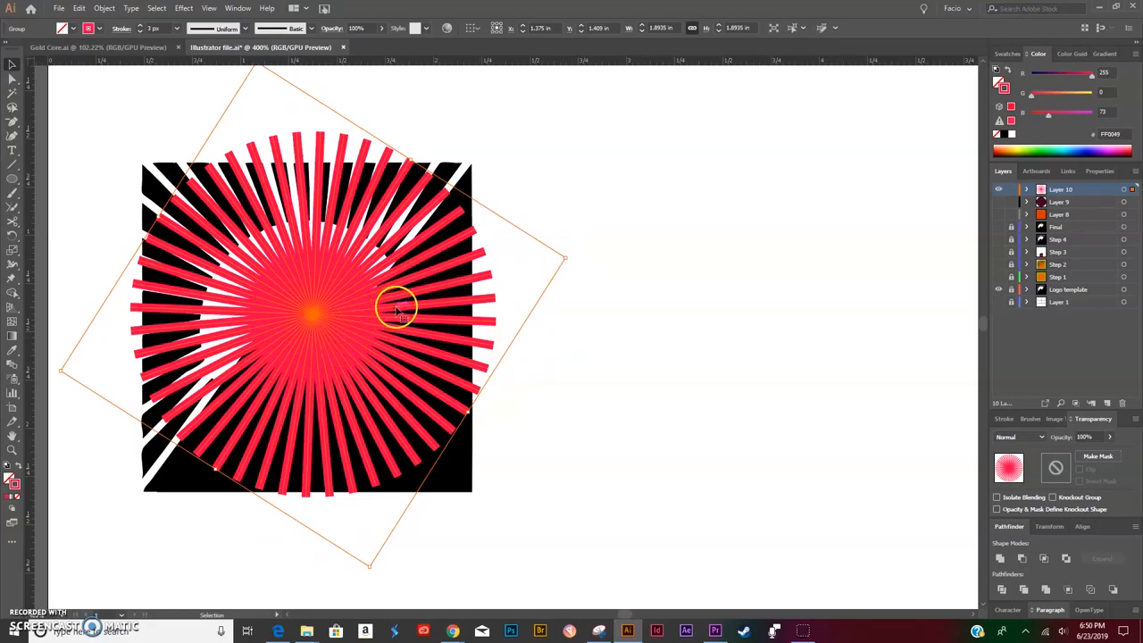
key("Delete")
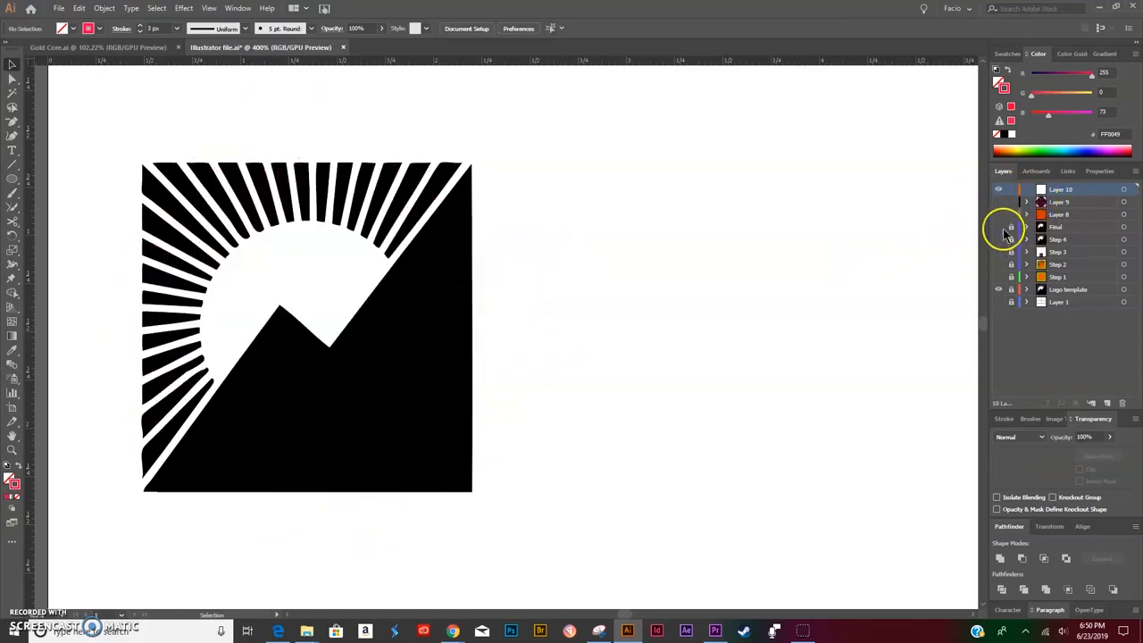
Step: Try a diagonal line along the template's upper slope, from the upper-right corner to the mountain notch, and remove it
left_click(12, 164)
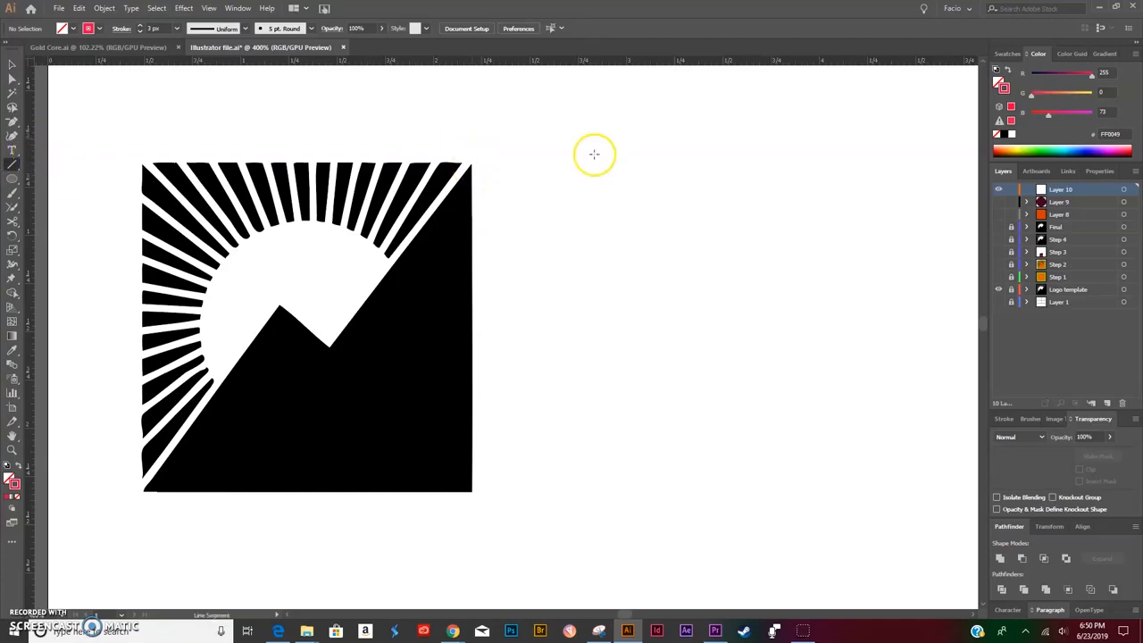
left_click_drag(471, 162, 330, 347)
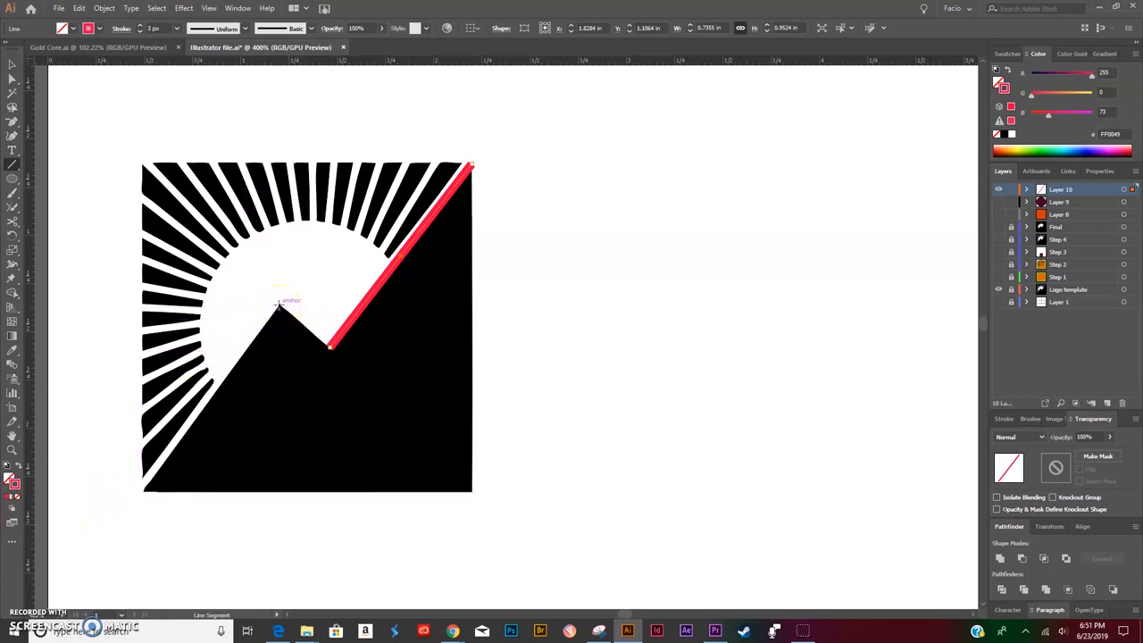
key("ctrl+shift+a")
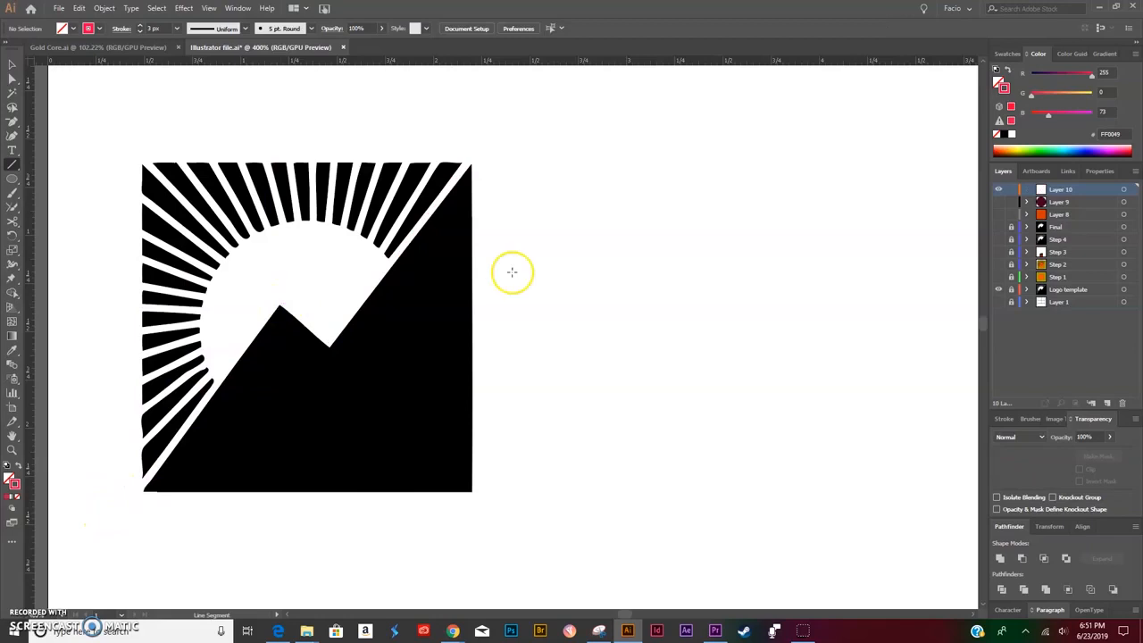
Step: With the square shown and the template hidden, draw diagonal lines inward from the square's upper-right and lower-left corners
left_click(998, 214)
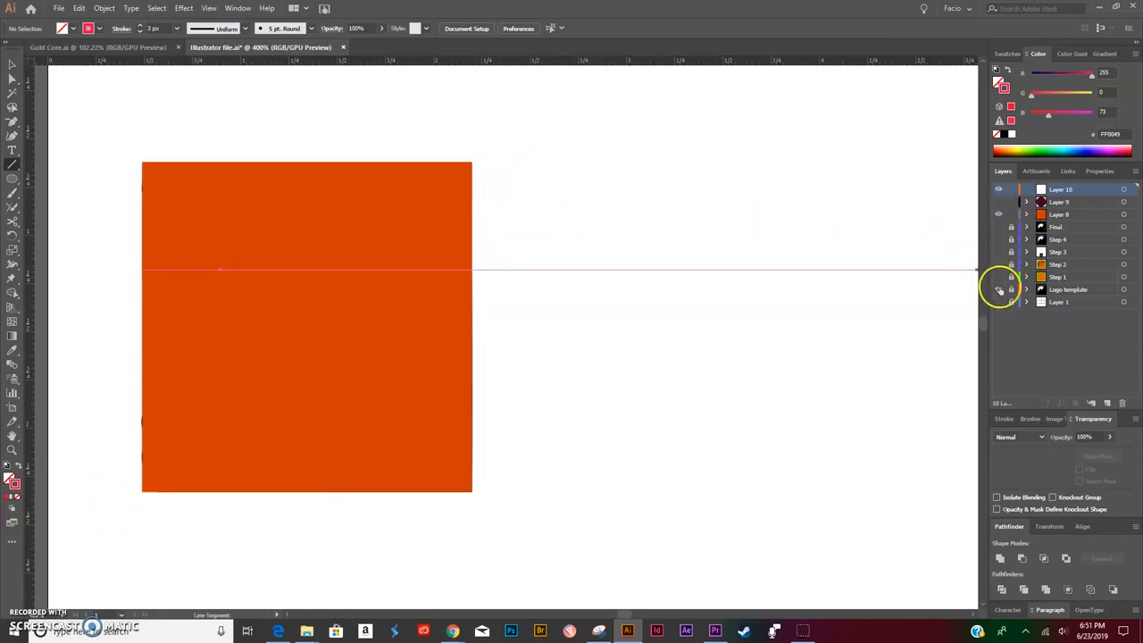
left_click_drag(468, 162, 341, 297)
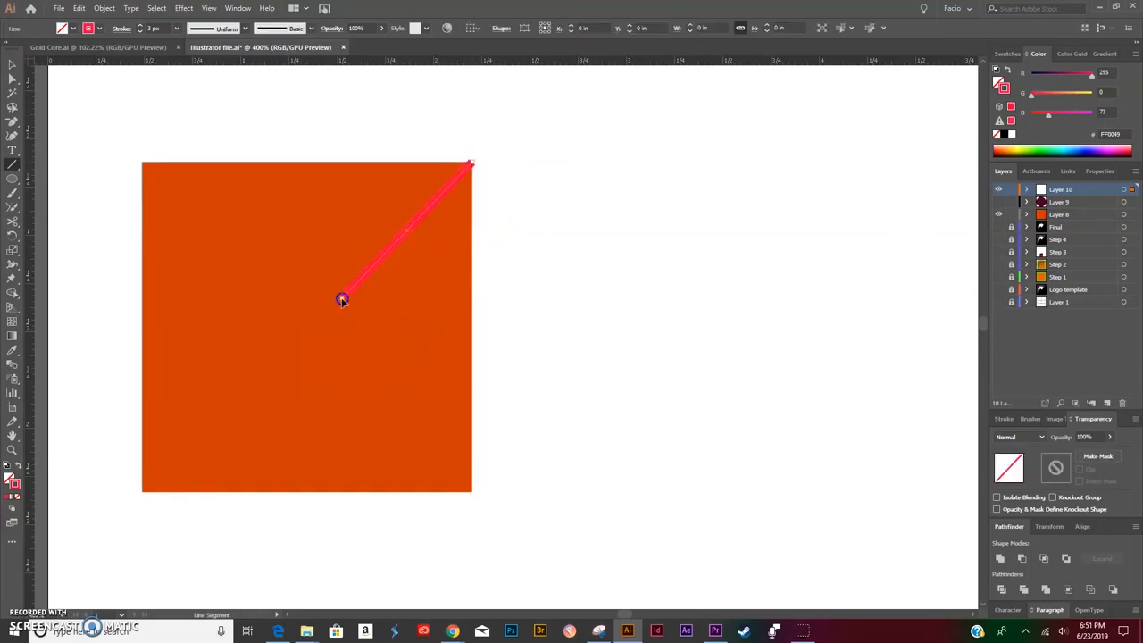
left_click_drag(142, 489, 237, 388)
key("a")
left_click(709, 349)
Step: With the template shown instead of the square, move the upper line's inner end to the mountain notch and the lower line's to the peak
left_click(998, 215)
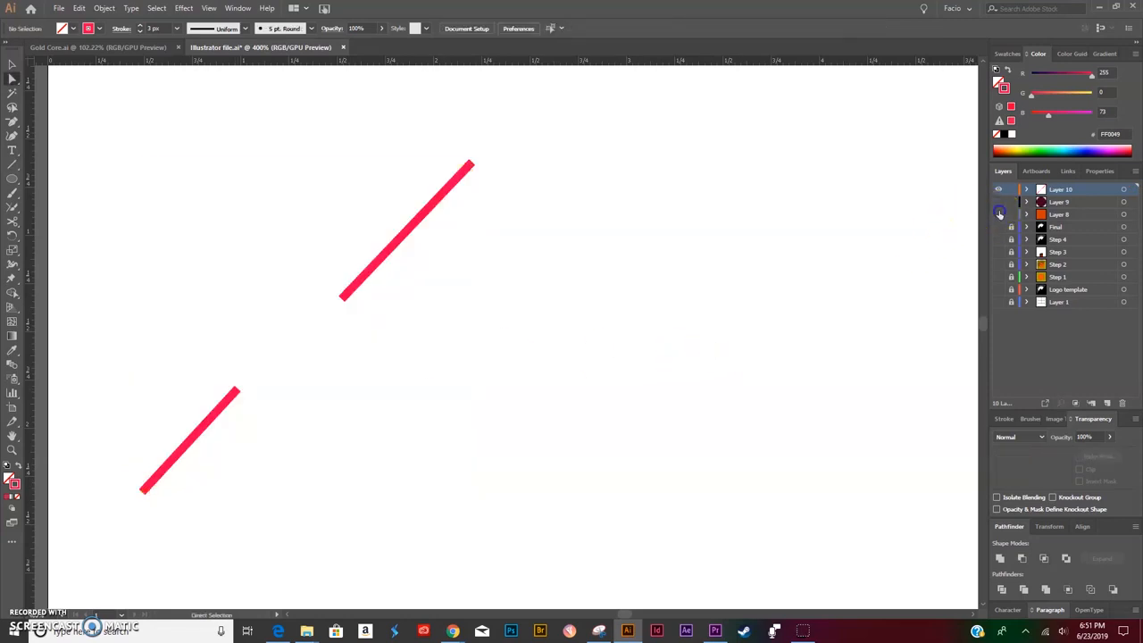
left_click(998, 289)
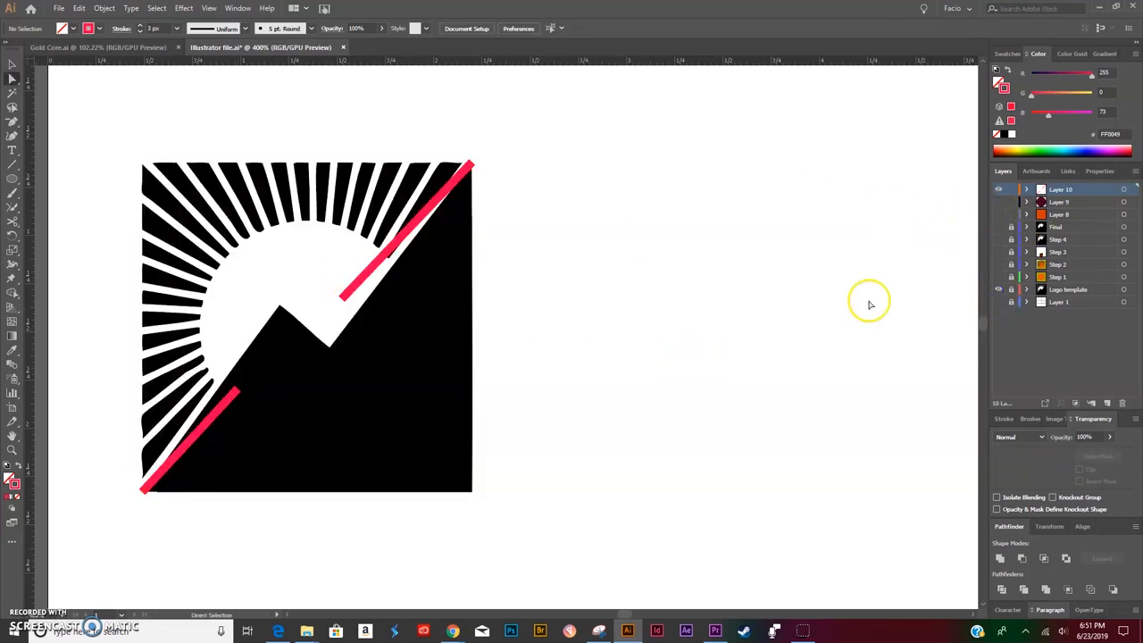
left_click_drag(348, 300, 329, 348)
left_click(229, 401)
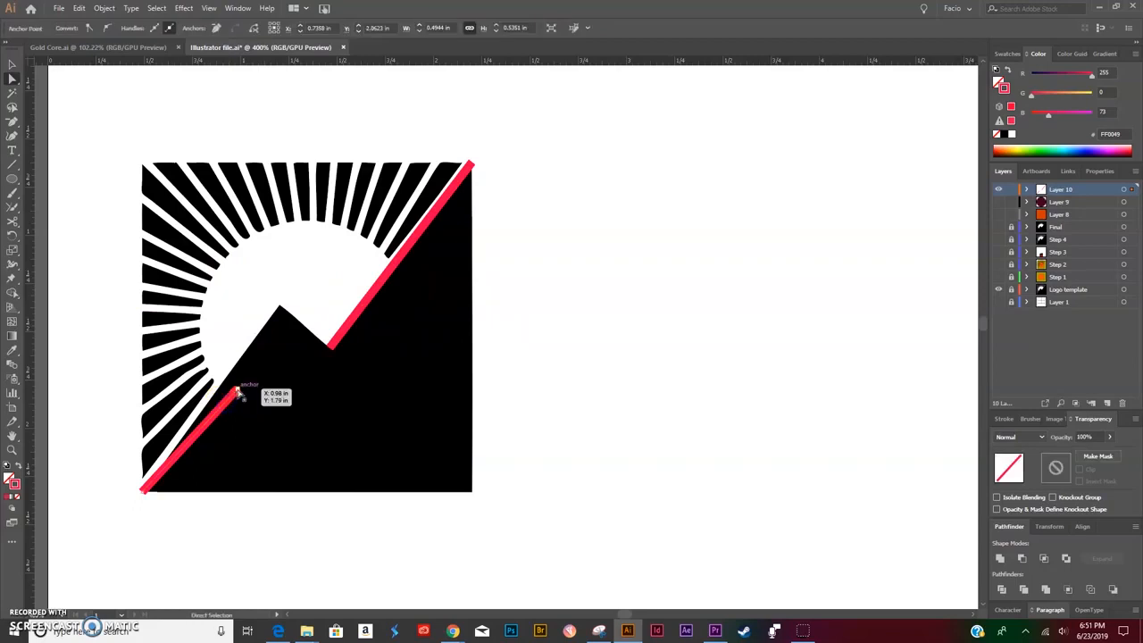
left_click_drag(236, 391, 279, 308)
left_click(510, 380)
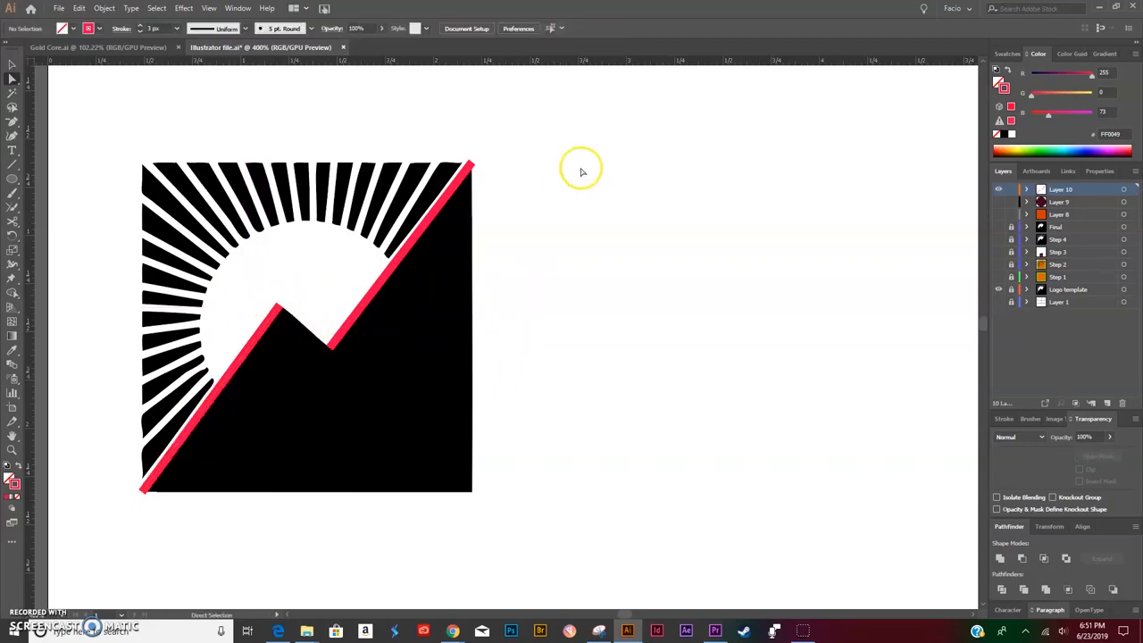
Step: Draw a line connecting the mountain peak to the notch, and extend its upper end slightly past the peak
left_click(13, 166)
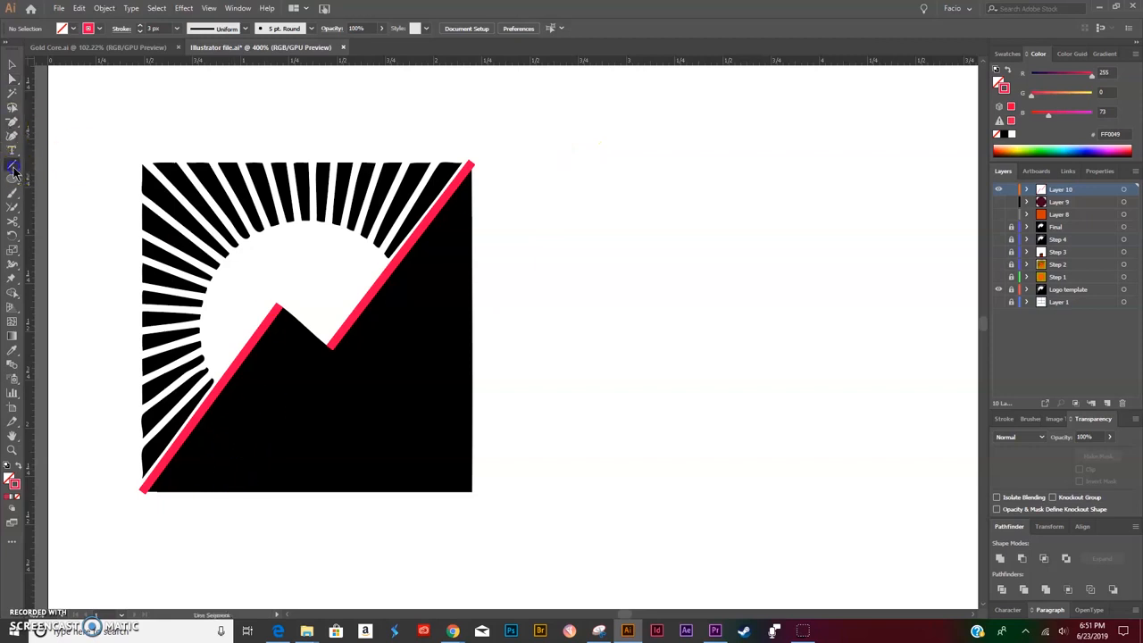
left_click_drag(280, 306, 330, 348)
key("a")
left_click(527, 342)
left_click_drag(279, 308, 266, 296)
left_click(535, 352)
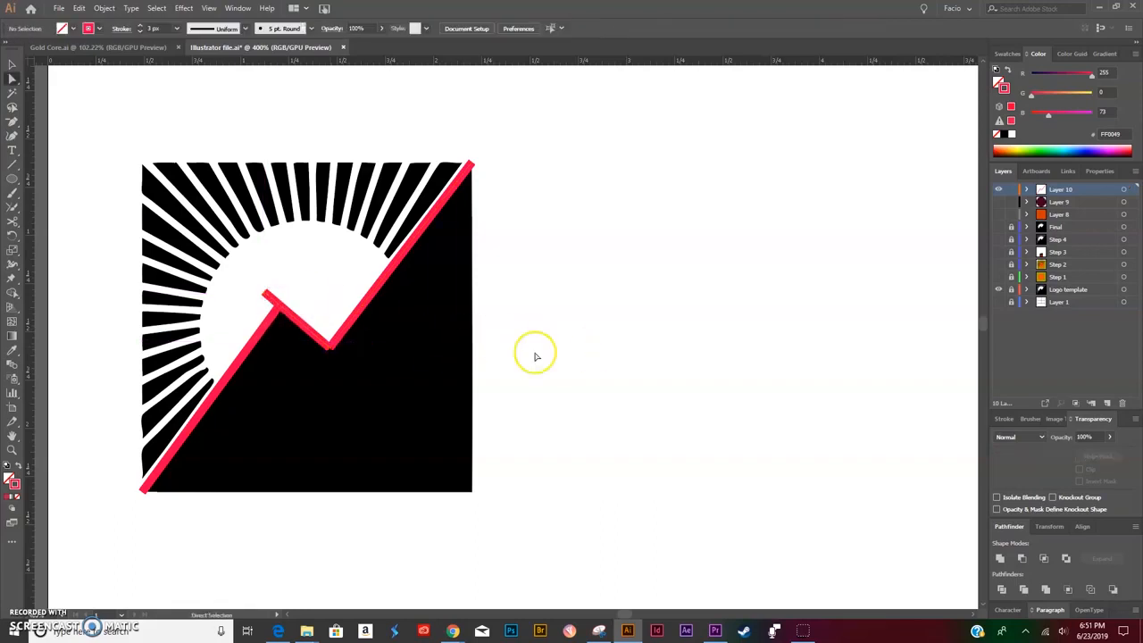
Step: Extend the peak-to-notch line's lower end slightly past the notch, and draw a vertical line down the template's right edge
left_click_drag(328, 350, 334, 352)
left_click(475, 346)
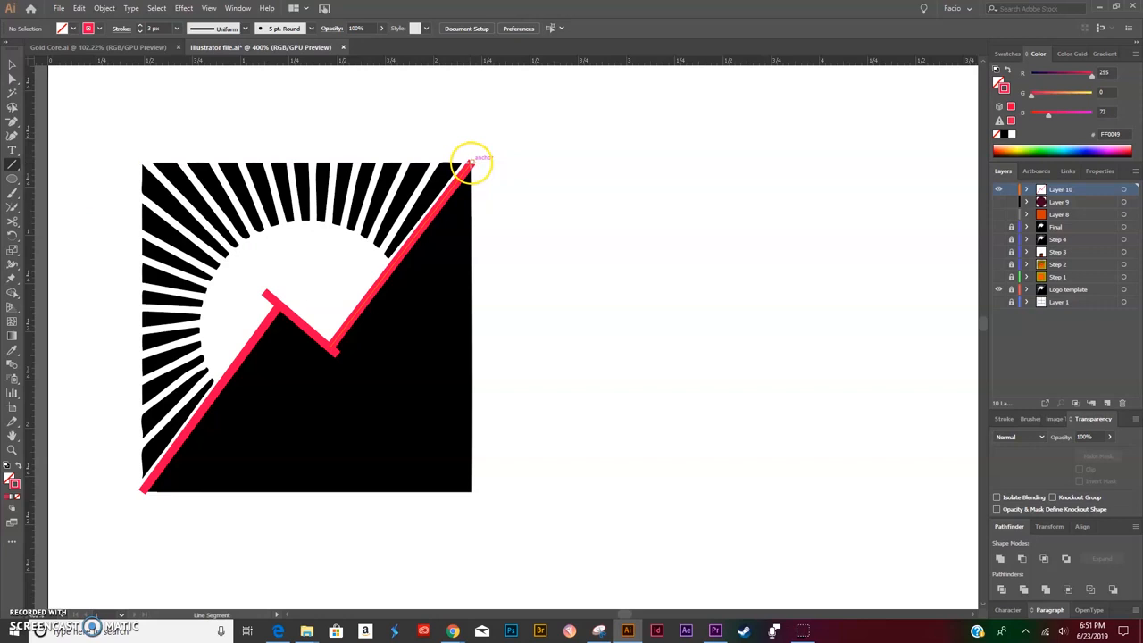
left_click_drag(472, 161, 470, 491)
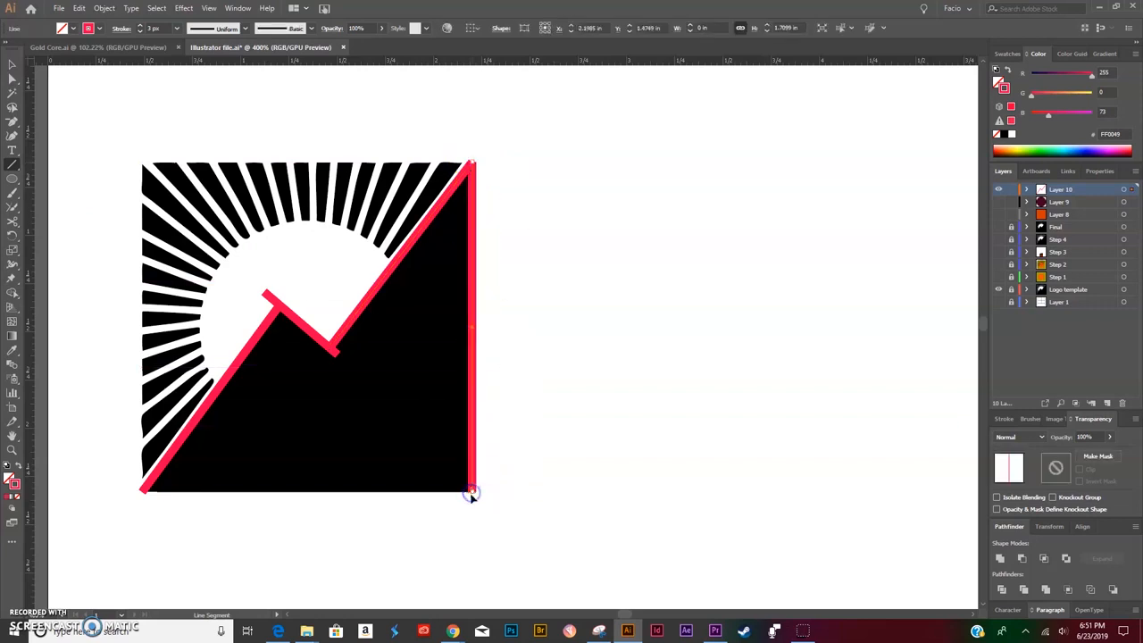
Step: Draw a horizontal line along the template's bottom edge, from the lower-left corner to the lower-right corner
left_click_drag(144, 486, 476, 488)
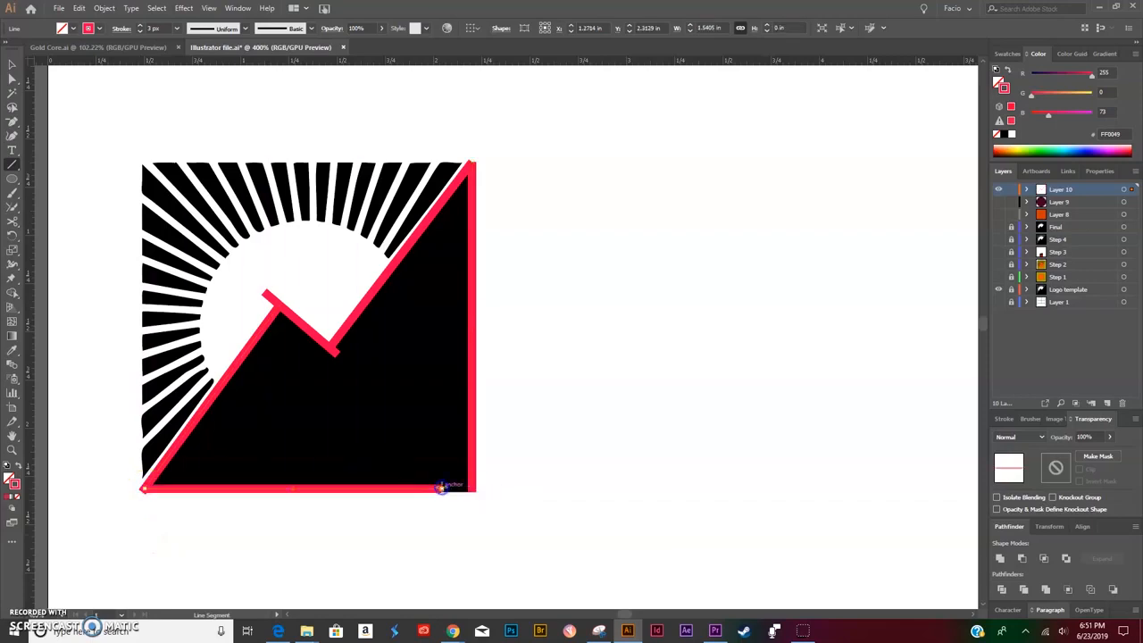
key("ctrl+z")
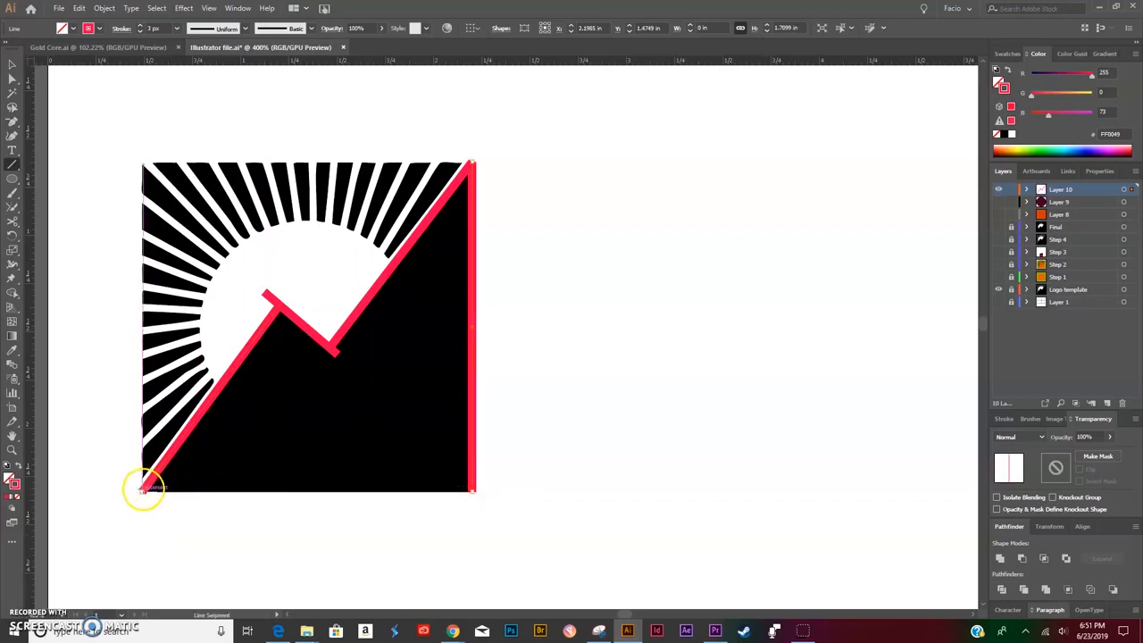
left_click_drag(141, 489, 475, 489)
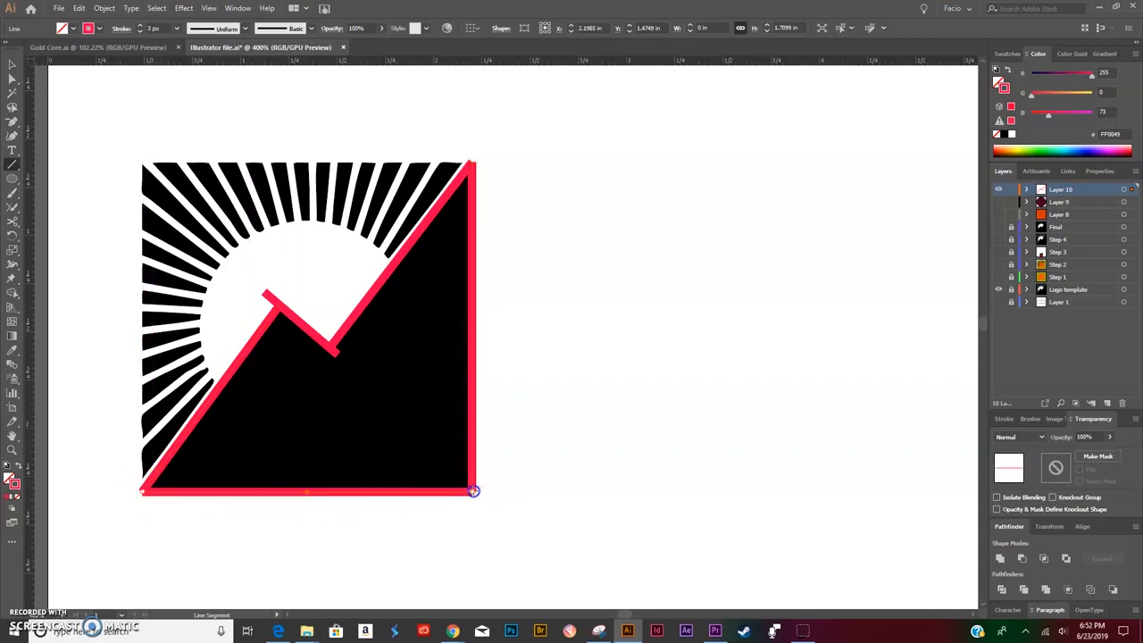
key("v")
left_click(102, 184)
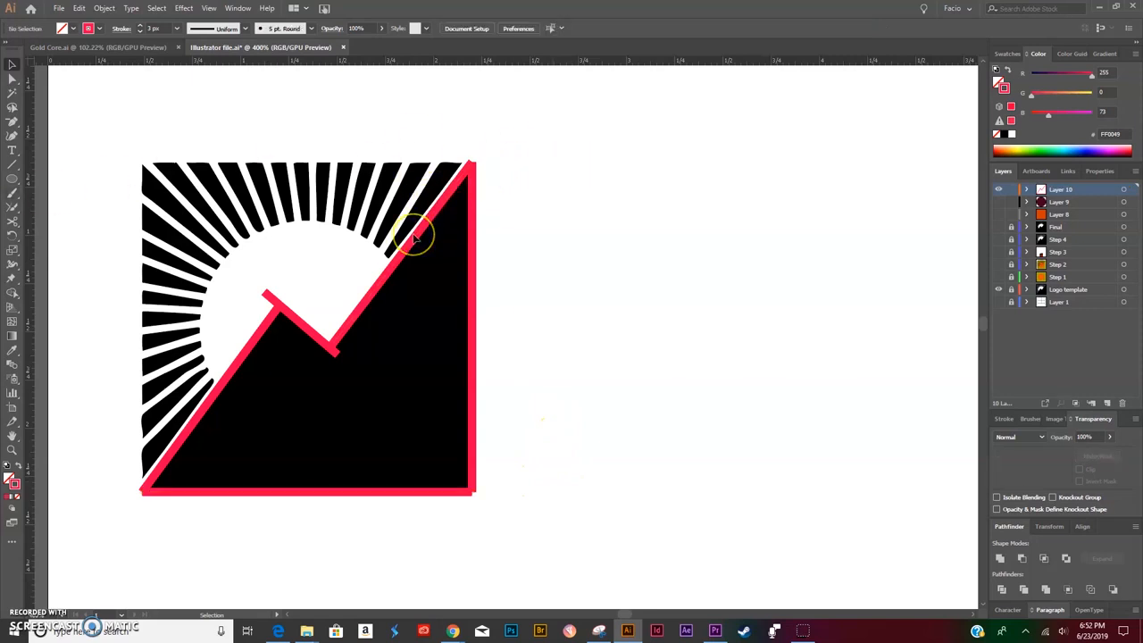
Step: Extend the upper diagonal line's outer end beyond the template's upper-right corner
key("a")
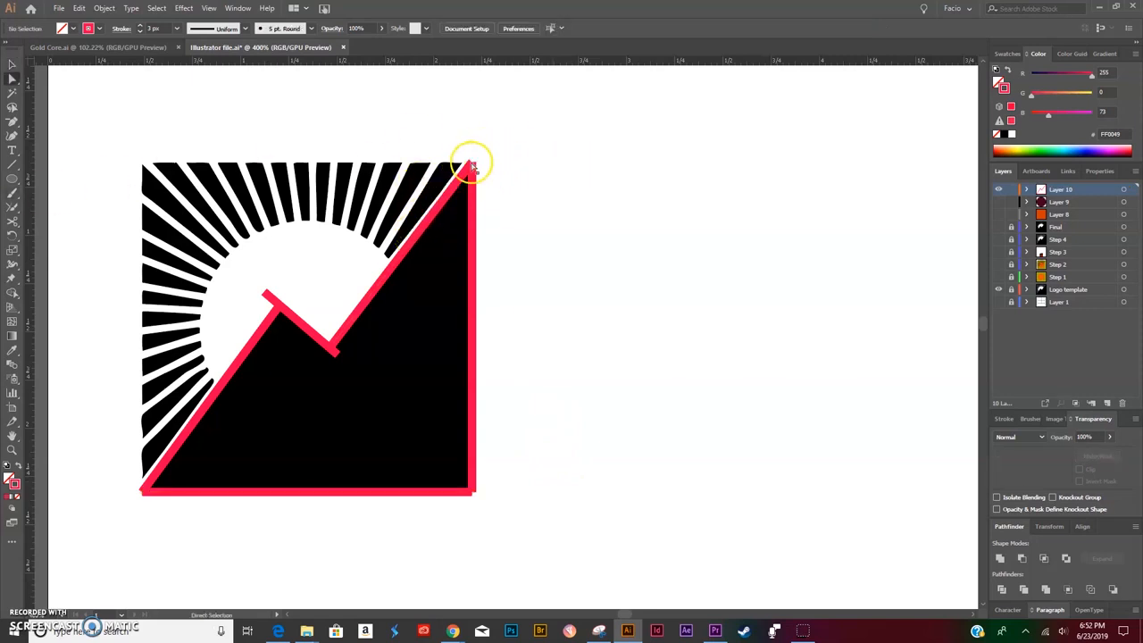
left_click(472, 167)
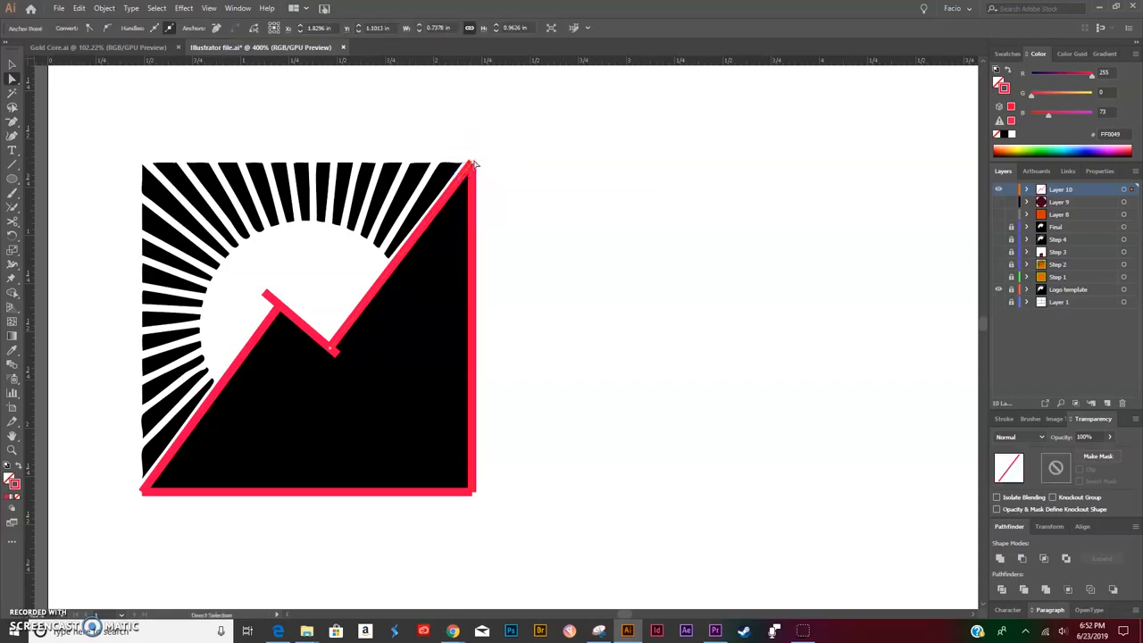
left_click_drag(474, 167, 473, 161)
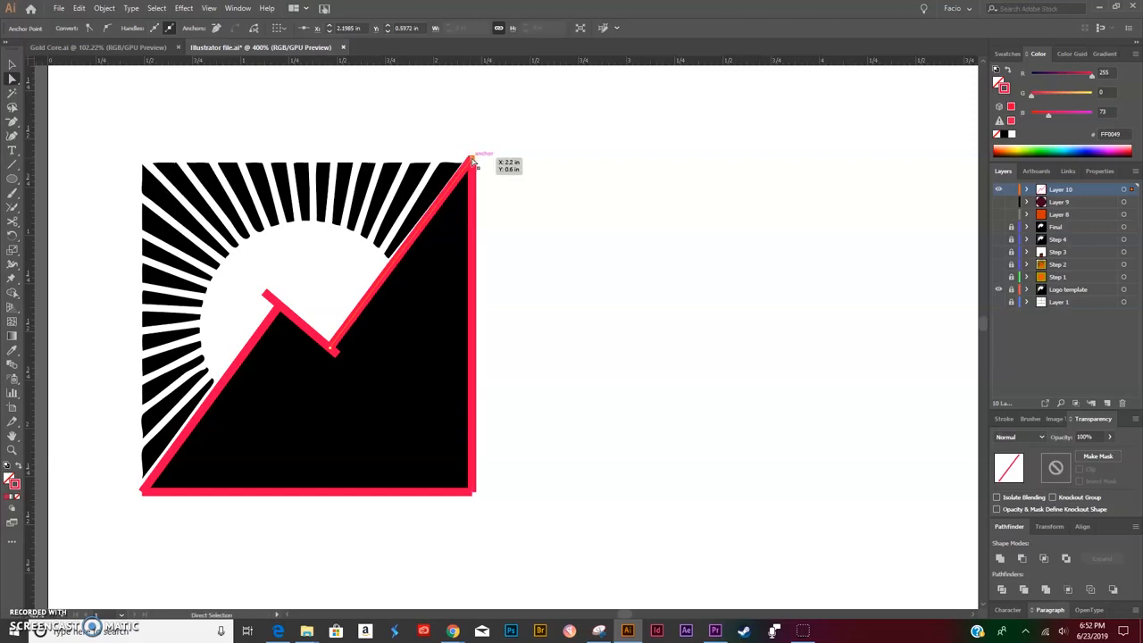
left_click_drag(474, 157, 480, 146)
left_click(472, 151)
Step: Turn off Smart Guides and pull the upper diagonal's outer end a little further out along the slope
left_click(208, 9)
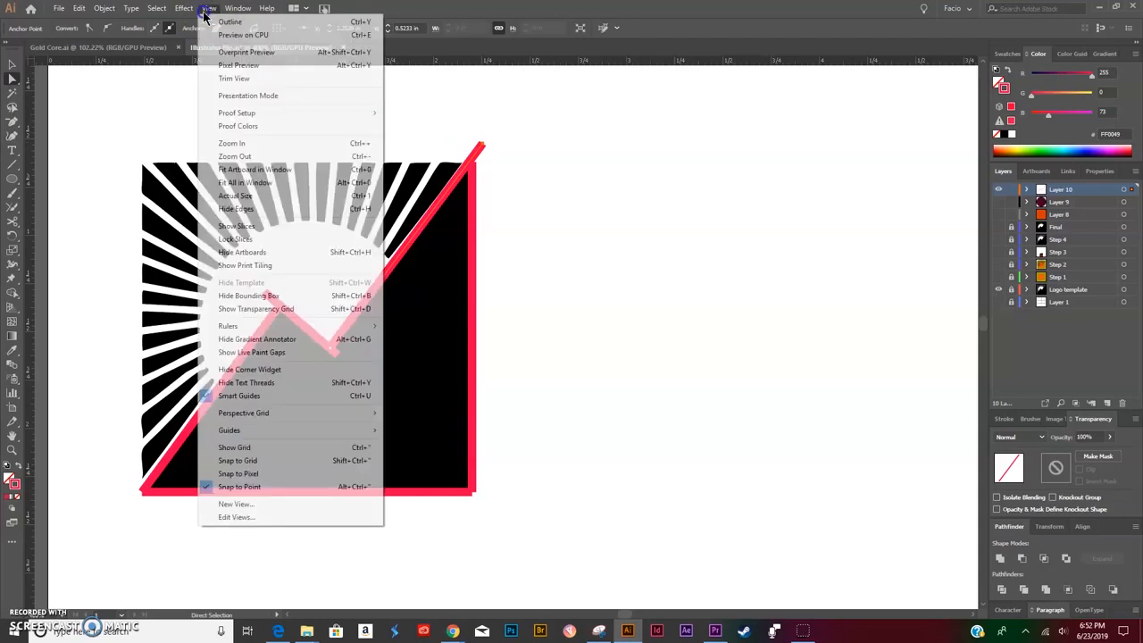
left_click(248, 395)
left_click(483, 144)
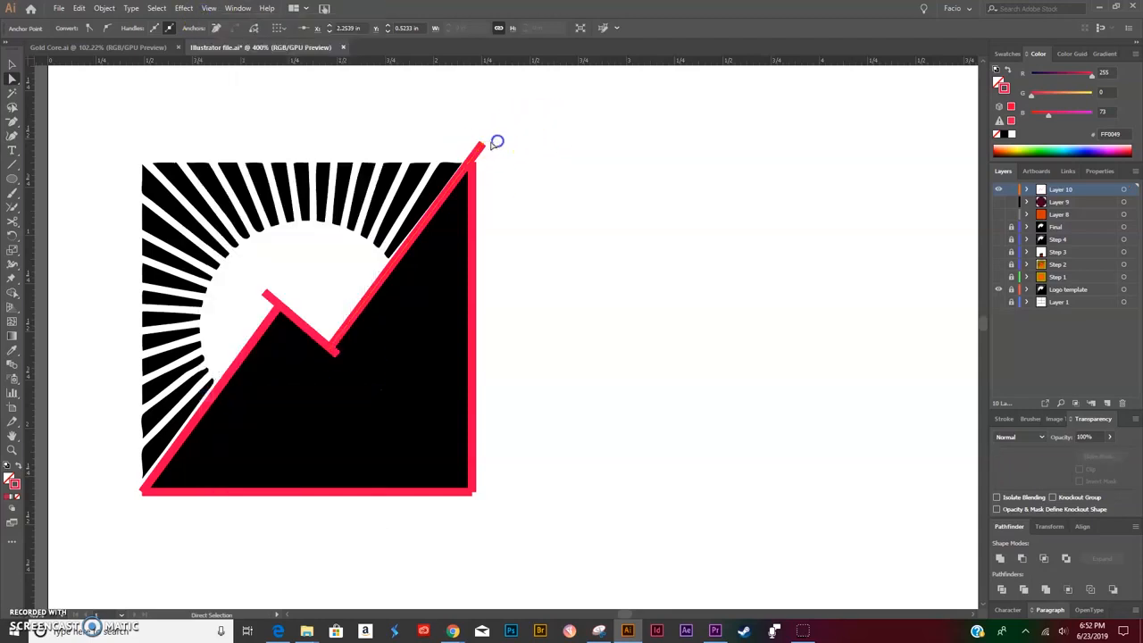
left_click_drag(482, 145, 485, 139)
left_click(488, 135)
left_click(526, 189)
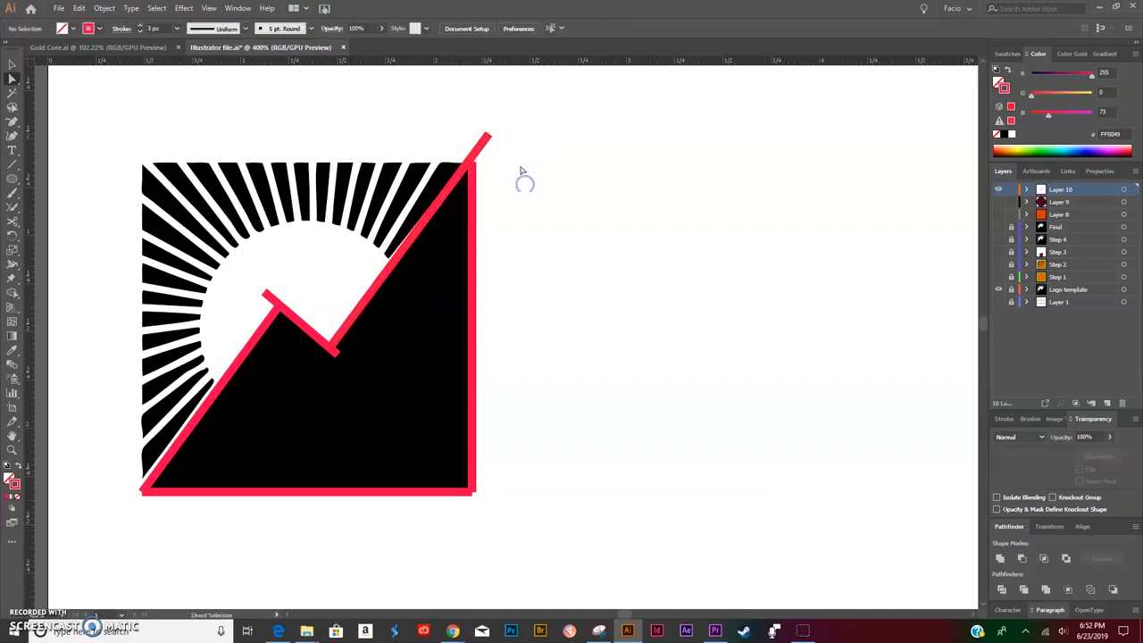
Step: Extend the upper diagonal's lower end past the notch and the vertical line's upper end above the template's corner
left_click(339, 337)
left_click_drag(329, 349, 322, 350)
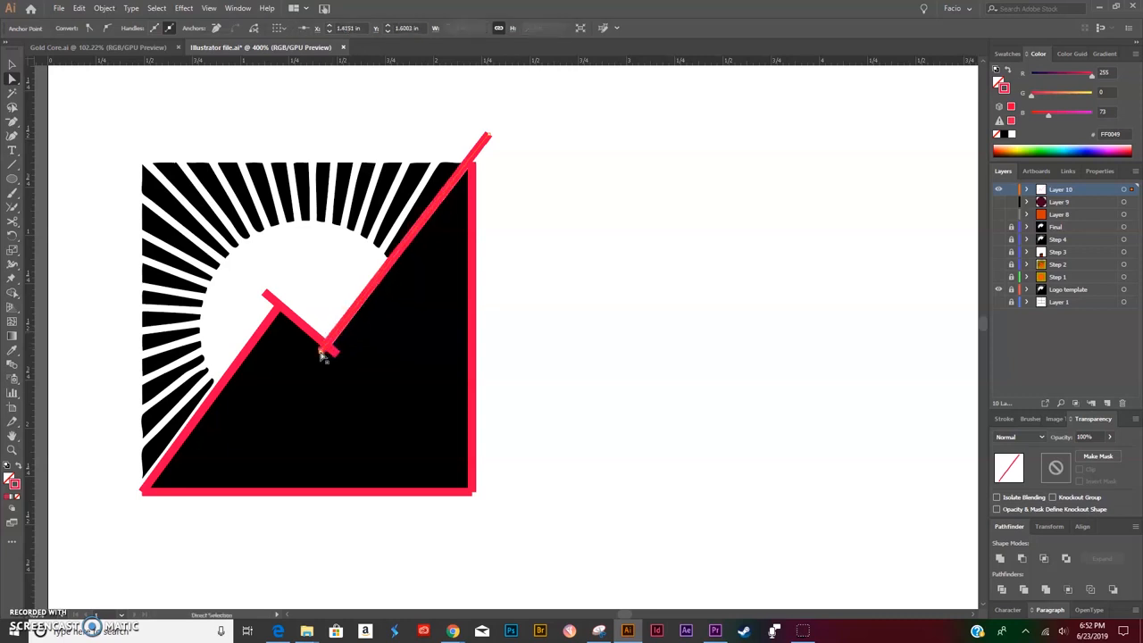
left_click(520, 247)
left_click_drag(486, 139, 475, 175)
left_click(473, 165)
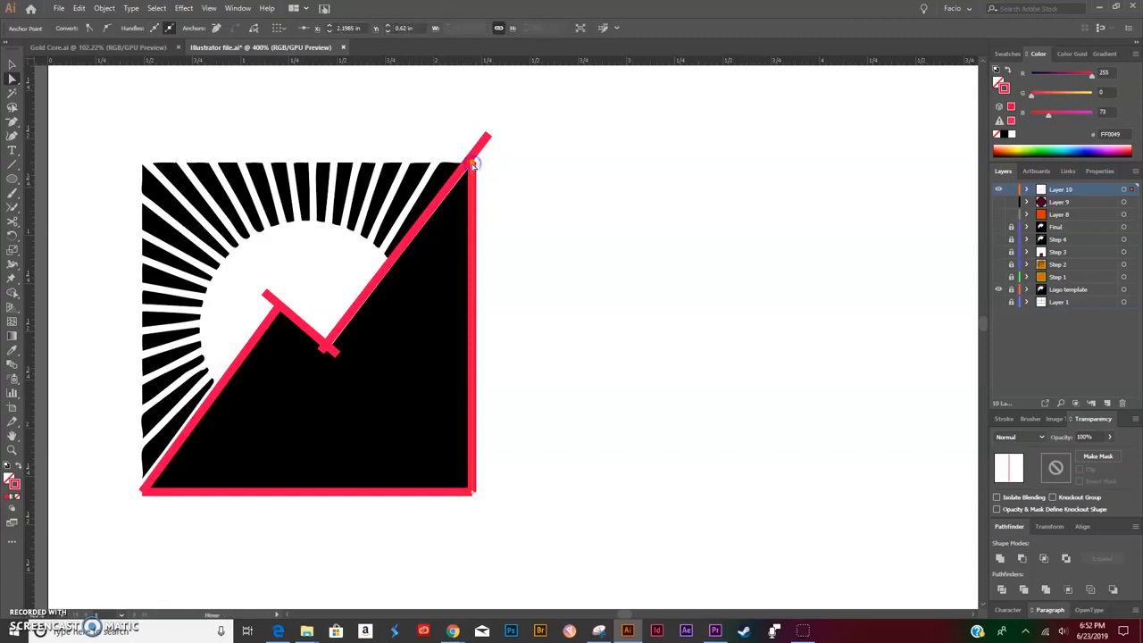
left_click(524, 204)
Step: Draw the first ray line along the white gap nearest the upper diagonal, extending its outer end above the template
left_click(313, 268)
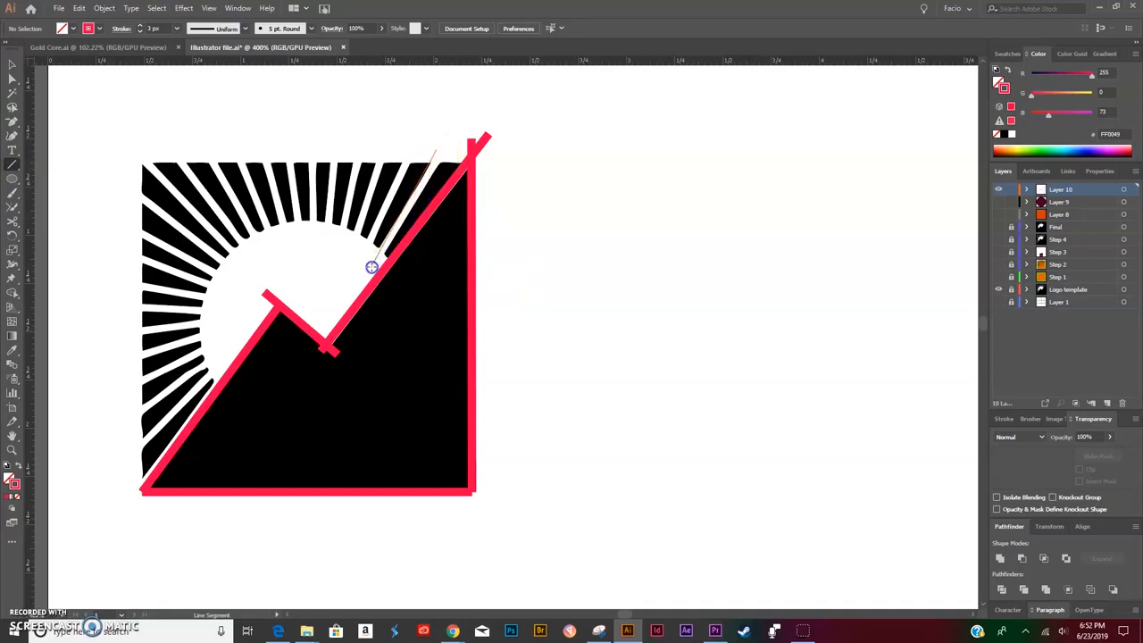
left_click_drag(372, 267, 371, 265)
key("a")
left_click_drag(435, 157, 444, 148)
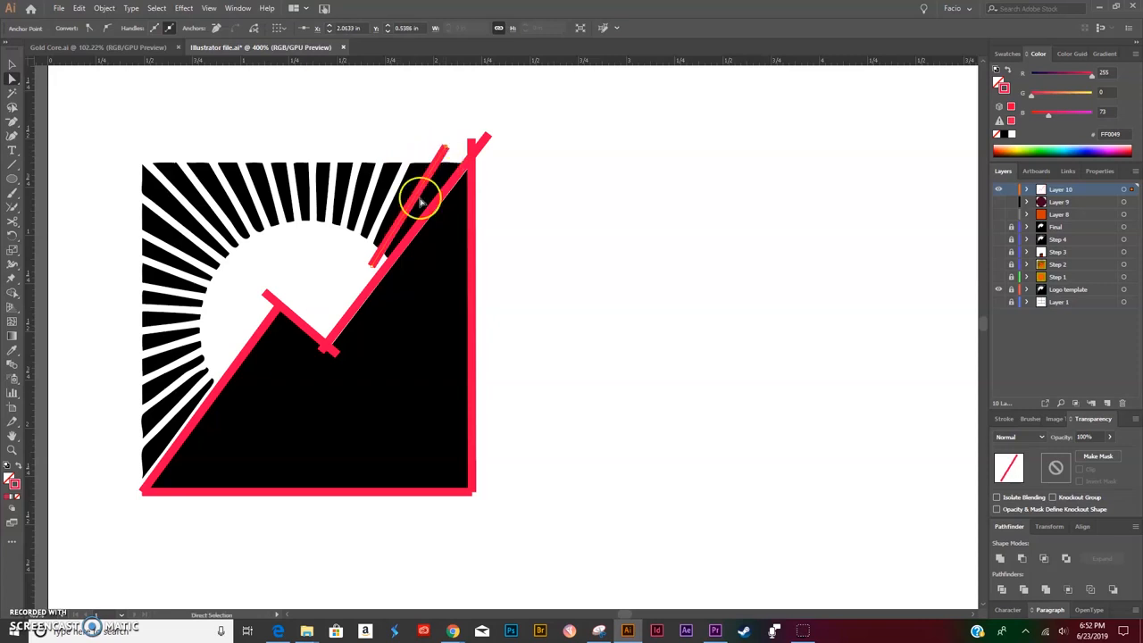
left_click(514, 242)
Step: Draw four more ray lines along the next white gaps, moving left to the near-vertical gap at the template's top middle
key("backslash")
left_click_drag(411, 147, 357, 271)
key("a")
mouse_move(410, 146)
left_mouse_down()
mouse_move(416, 138)
mouse_move(348, 234)
mouse_move(347, 264)
left_mouse_up()
key("backslash")
key("a")
left_click(35, 291)
left_click(13, 164)
left_click_drag(362, 142, 338, 252)
mouse_move(332, 133)
left_mouse_down()
mouse_move(328, 244)
mouse_move(336, 130)
left_mouse_up()
key("a")
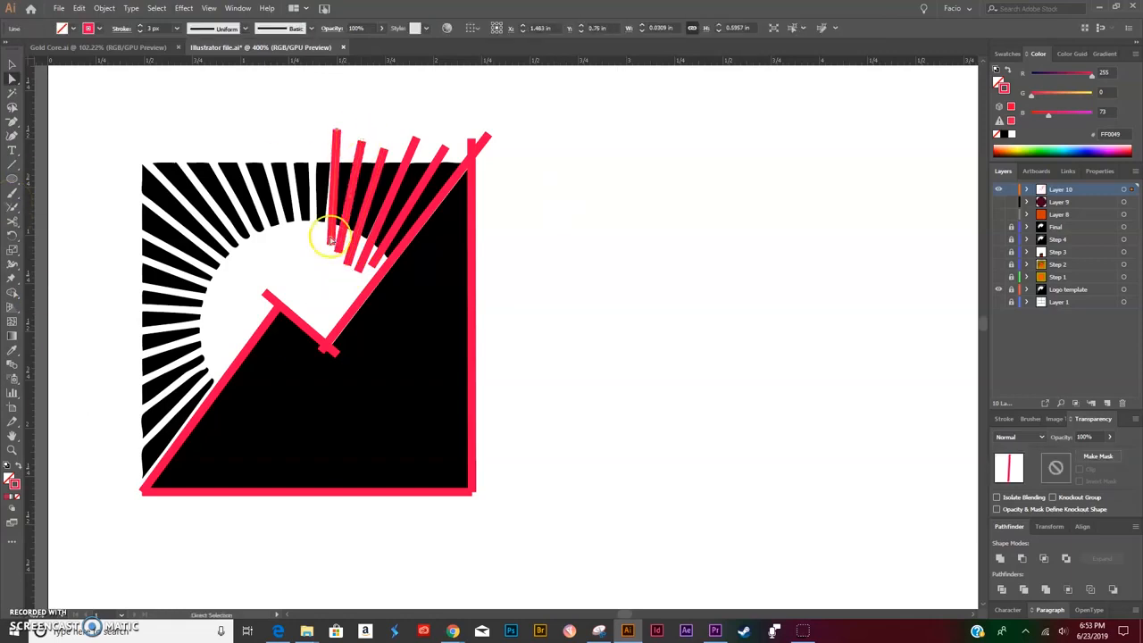
left_click_drag(330, 241, 326, 246)
Step: Draw ray lines along the white gaps from the template's top middle to its upper-left corner, overshooting the template edge
key("backslash")
left_click_drag(312, 133, 313, 250)
left_click_drag(285, 135, 303, 251)
mouse_move(261, 139)
left_mouse_down()
mouse_move(287, 236)
mouse_move(274, 242)
left_mouse_up()
left_click_drag(204, 150, 264, 250)
mouse_move(174, 152)
left_mouse_down()
mouse_move(251, 255)
mouse_move(266, 254)
mouse_move(250, 270)
mouse_move(134, 150)
left_mouse_up()
key("a")
left_click(12, 164)
Step: Draw ray lines along the white gaps on the upper half of the template's left side, with outer ends beyond the edge
key("a")
left_click(13, 165)
mouse_move(131, 191)
left_mouse_down()
mouse_move(232, 267)
mouse_move(123, 185)
left_mouse_up()
key("a")
left_click(12, 165)
left_click_drag(134, 231, 229, 279)
key("a")
left_click_drag(134, 230, 231, 291)
left_click(13, 164)
key("a")
left_click_drag(122, 255, 116, 250)
left_click(12, 164)
key("a")
mouse_move(122, 290)
left_mouse_down()
mouse_move(217, 298)
mouse_move(111, 281)
mouse_move(207, 311)
left_mouse_up()
Step: Draw ray lines along the remaining white gaps on the left side, down to the one beside the lower diagonal
key("backslash")
key("a")
mouse_move(119, 309)
left_mouse_down()
mouse_move(109, 306)
mouse_move(211, 321)
left_mouse_up()
key("backslash")
key("a")
mouse_move(113, 337)
left_mouse_down()
mouse_move(98, 335)
mouse_move(214, 334)
left_mouse_up()
key("backslash")
mouse_move(130, 387)
left_mouse_down()
mouse_move(222, 342)
mouse_move(122, 389)
left_mouse_up()
left_click_drag(221, 341, 126, 419)
key("backslash")
left_click_drag(214, 370, 137, 493)
key("a")
Step: Extend the lower diagonal's upper end slightly past the peak, and lengthen the upper diagonal's outer end a little more
left_click(158, 474)
left_click_drag(278, 307, 283, 300)
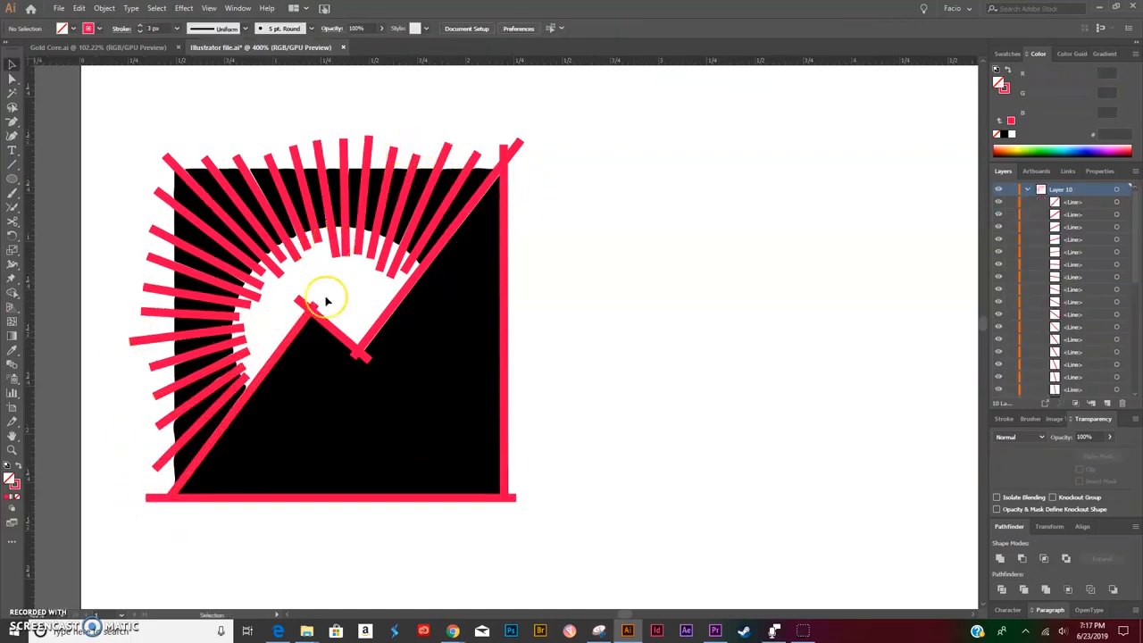
key("a")
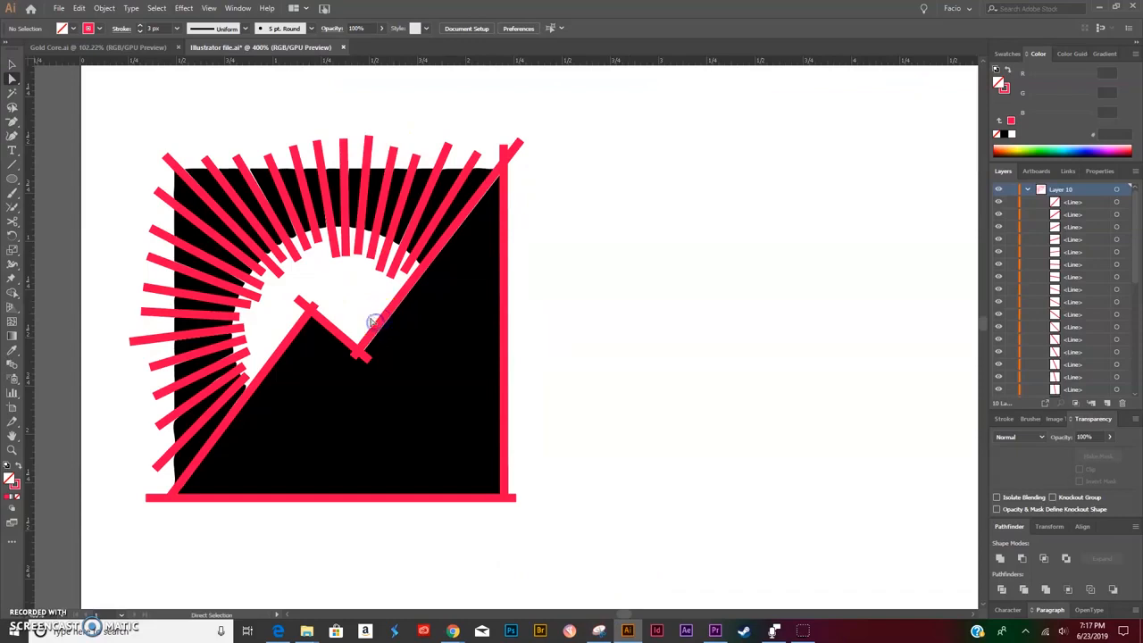
left_click(354, 358)
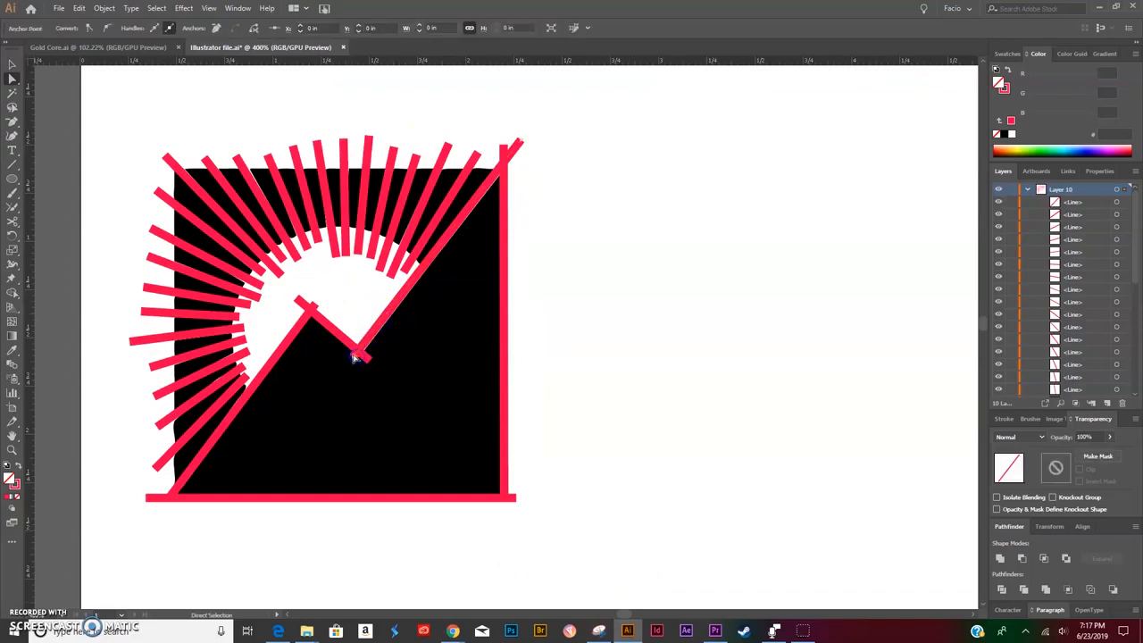
left_click(447, 235)
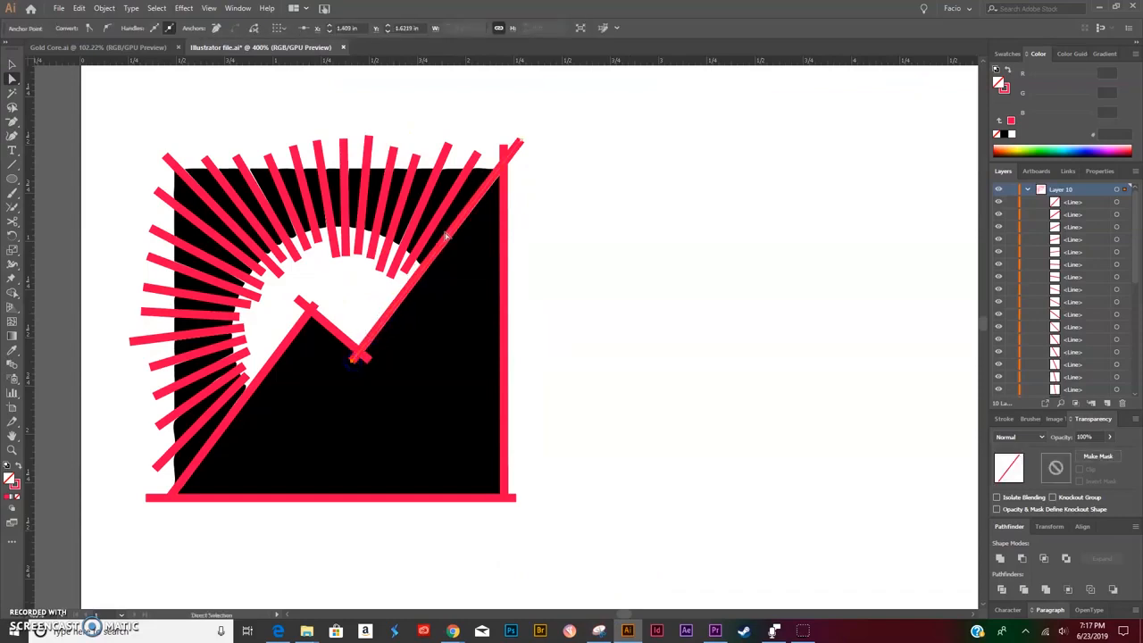
left_click(526, 141)
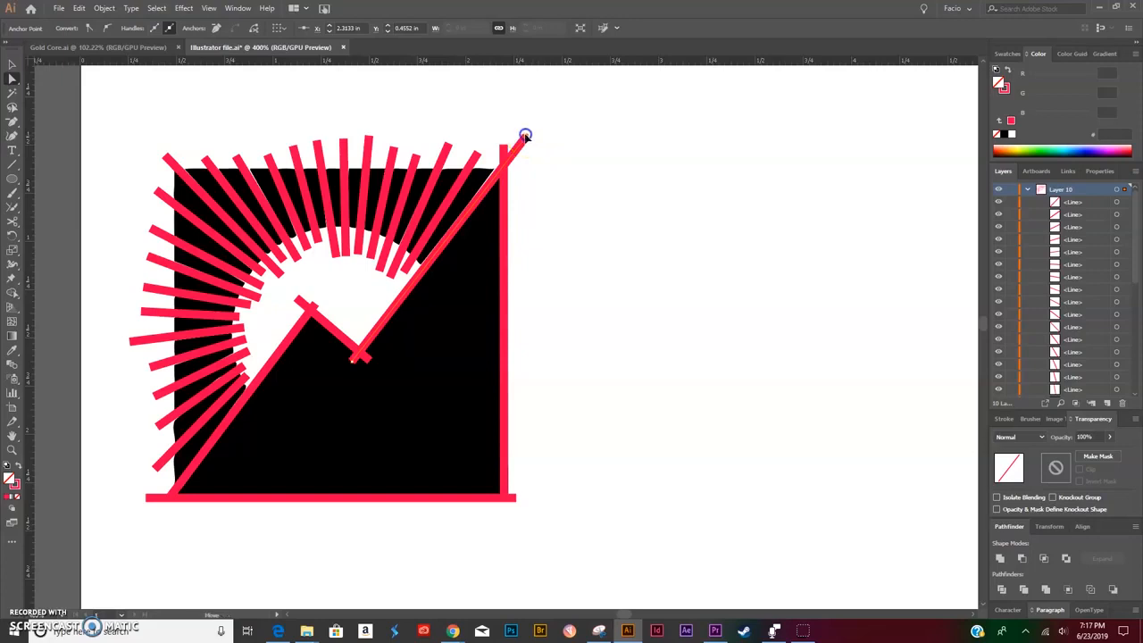
left_click_drag(524, 135, 529, 134)
left_click(117, 439)
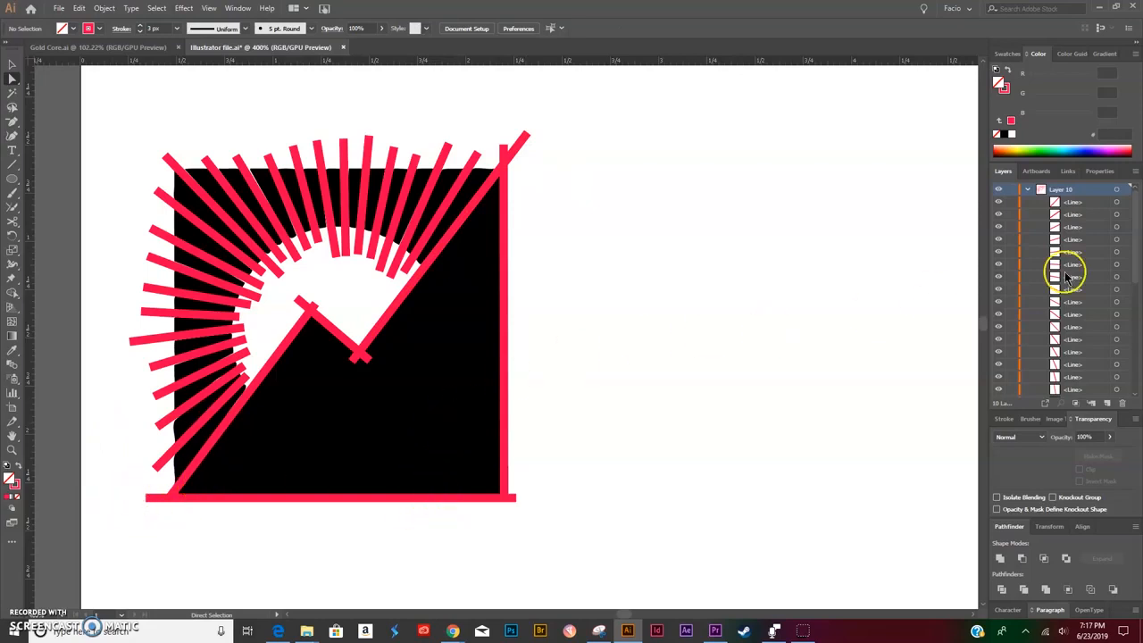
Step: Hide the Logo template layer and expand the fill and stroke of all the red lines
left_click(1027, 189)
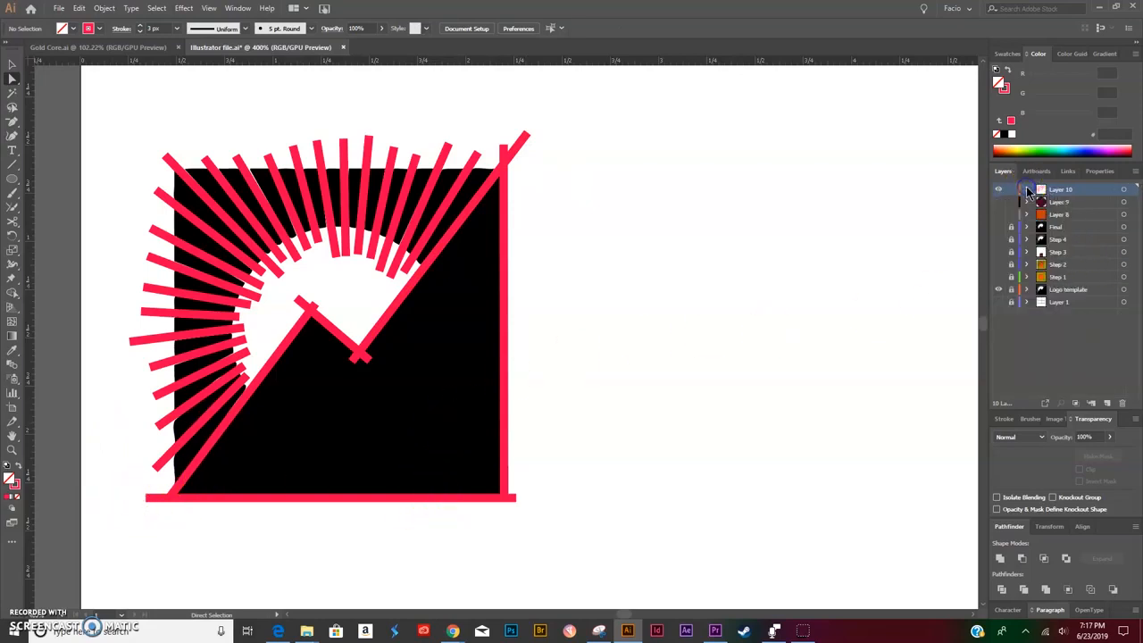
left_click(999, 290)
key("v")
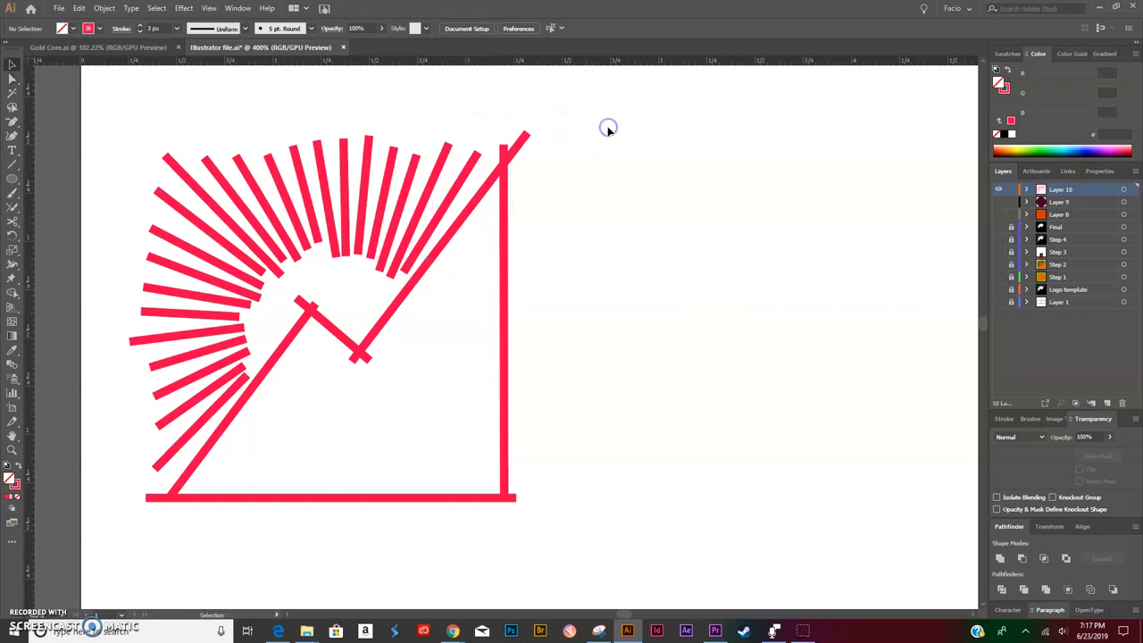
key("ctrl+a")
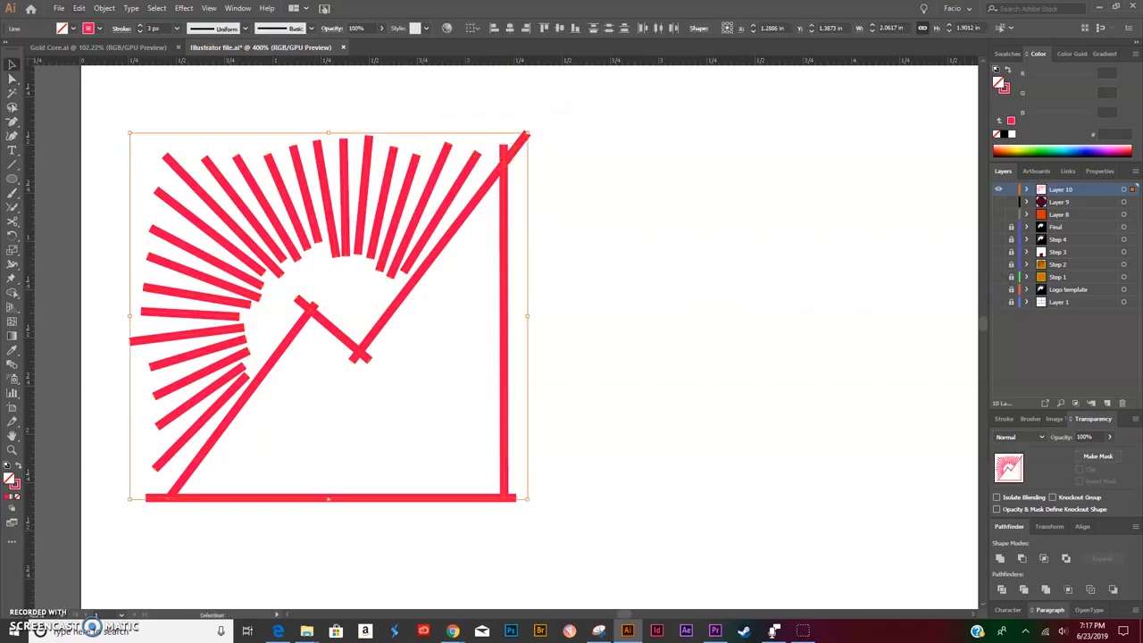
left_click(105, 8)
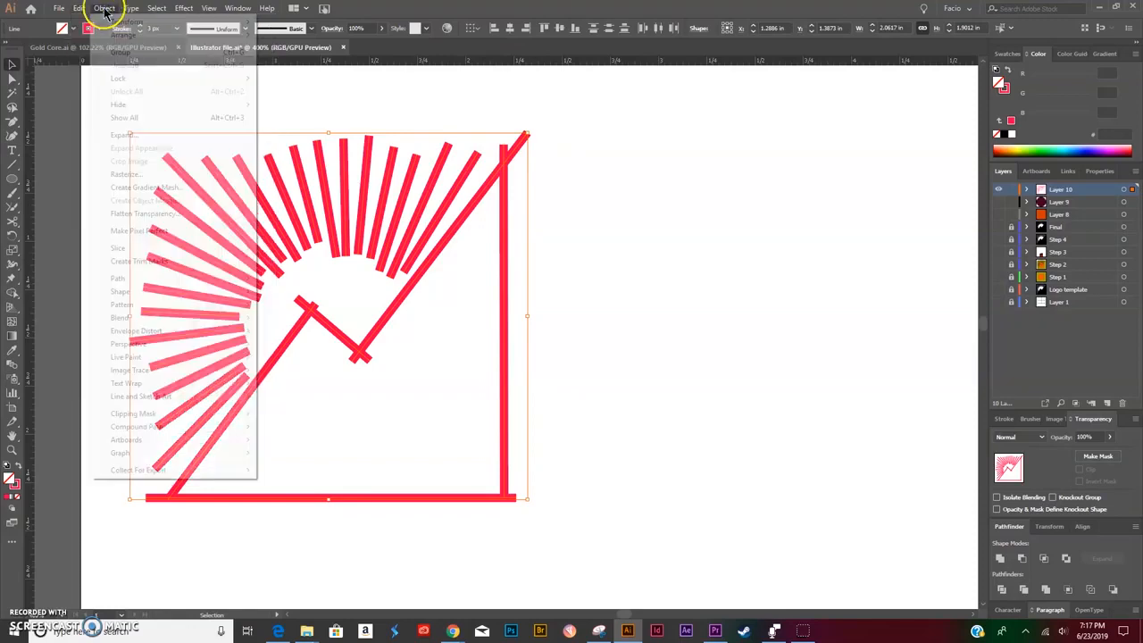
left_click(122, 135)
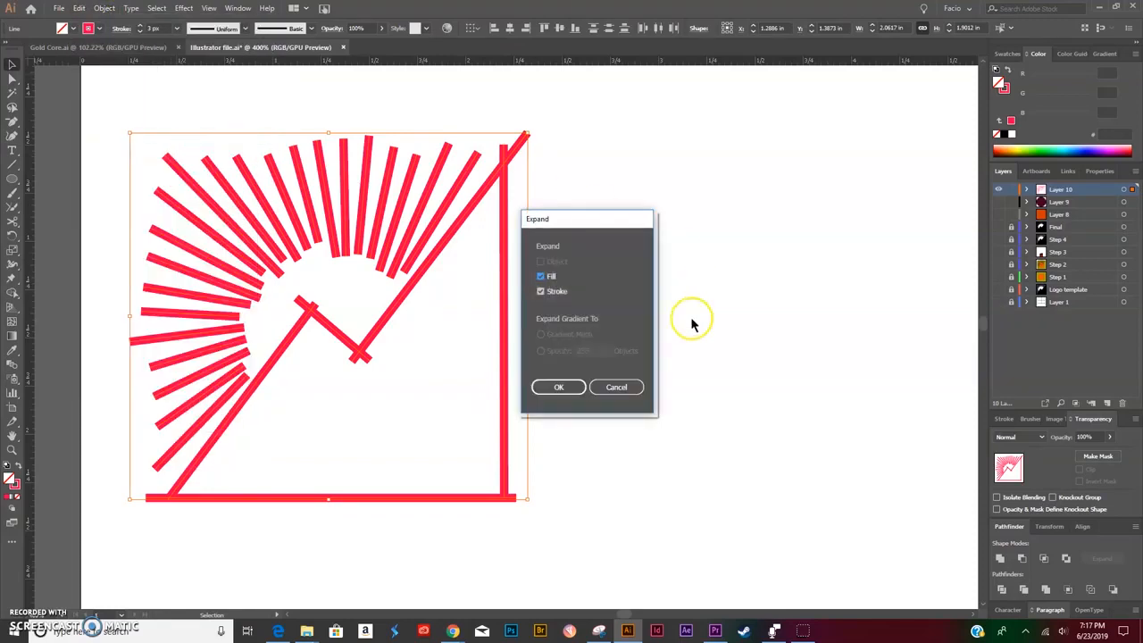
left_click(564, 393)
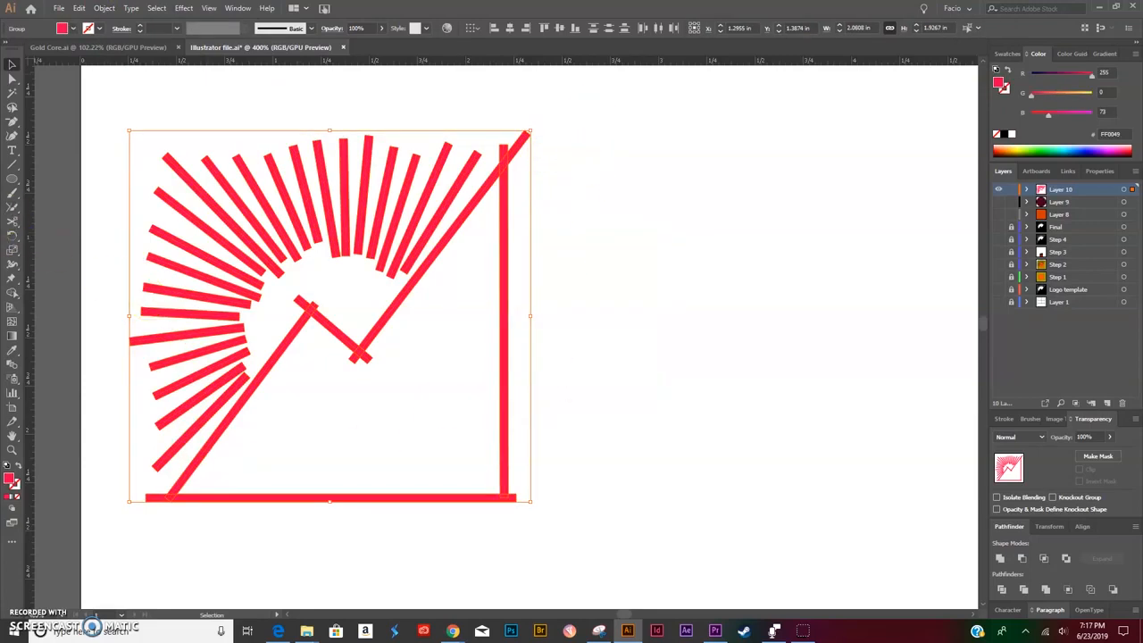
Step: Remove the line ends overhanging the mountain peak and notch with the Shape Builder tool
left_click(11, 294)
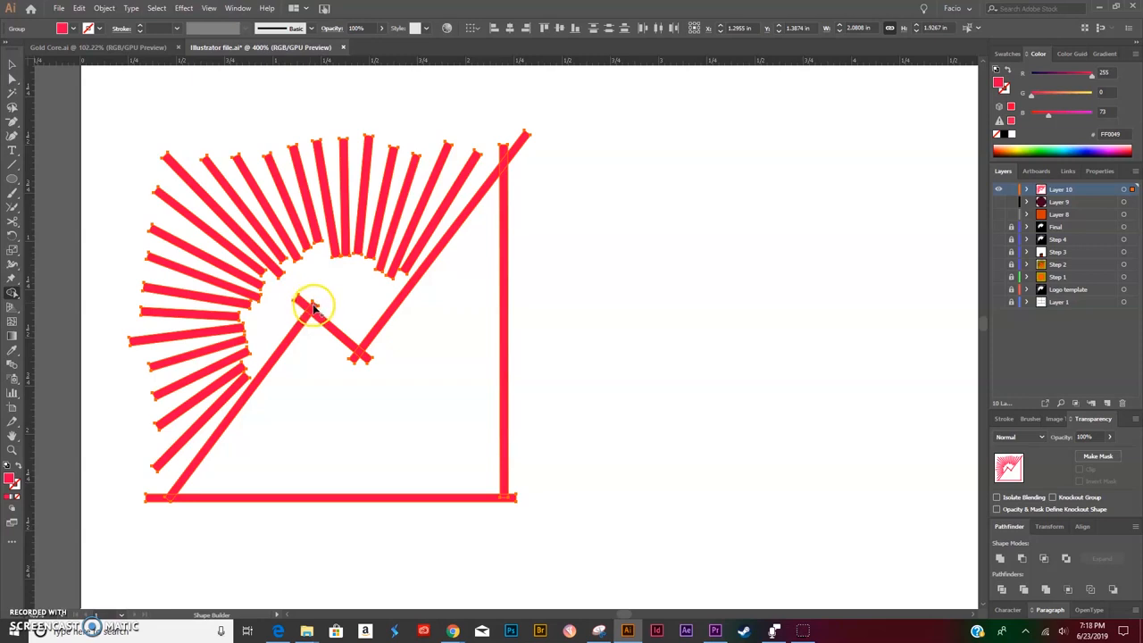
left_click(301, 300, "alt")
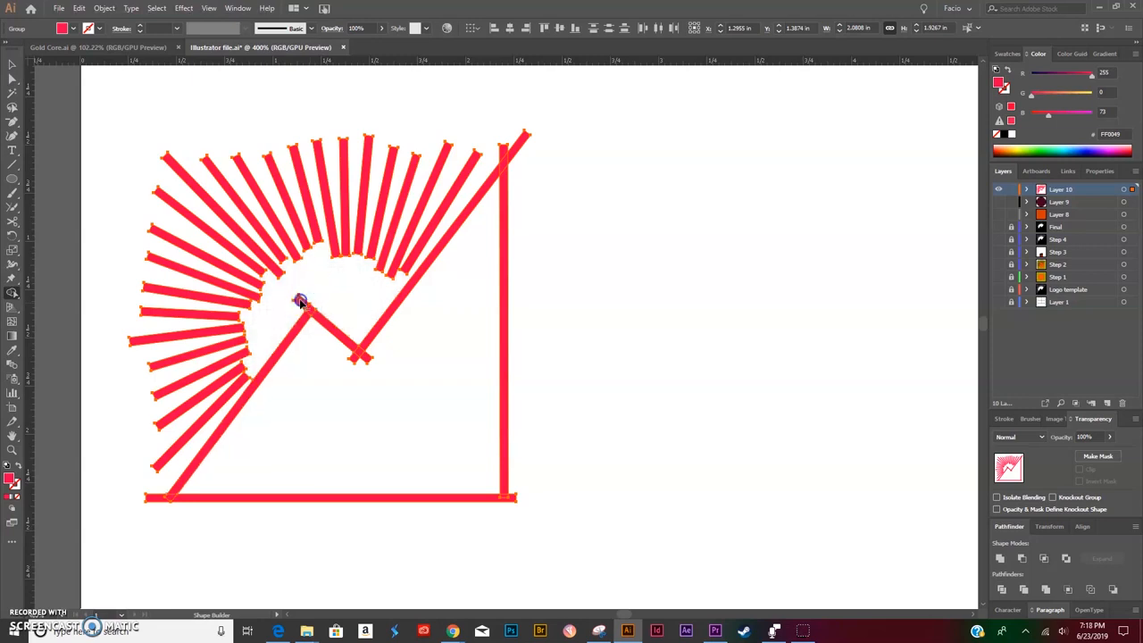
left_click(370, 360, "alt")
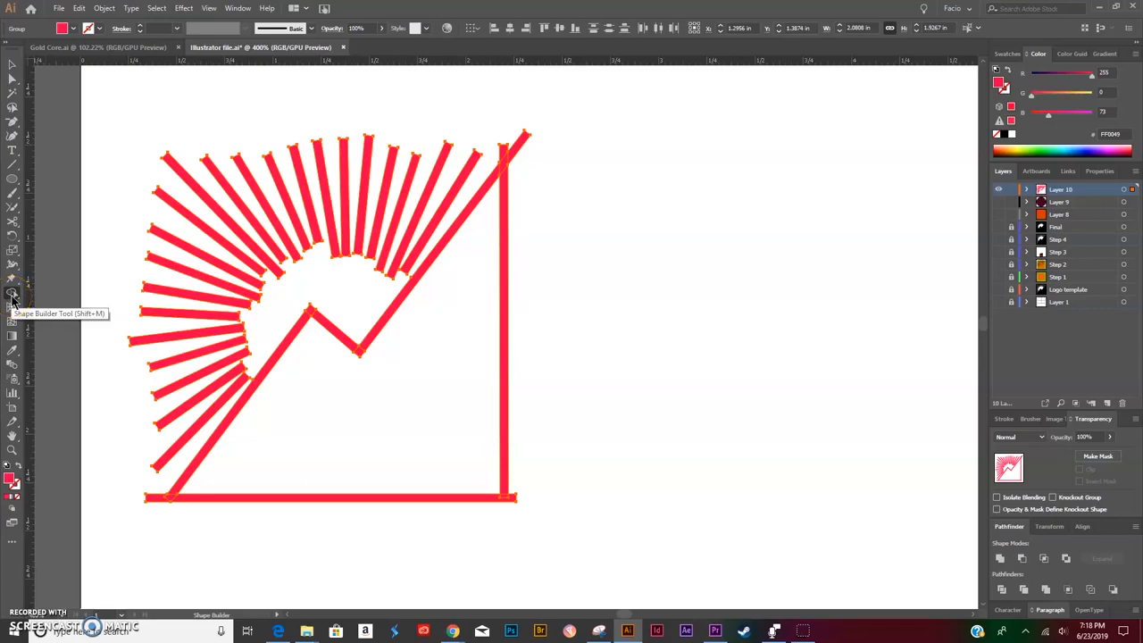
Step: Unite the expanded line shapes and deselect them
left_click(307, 314)
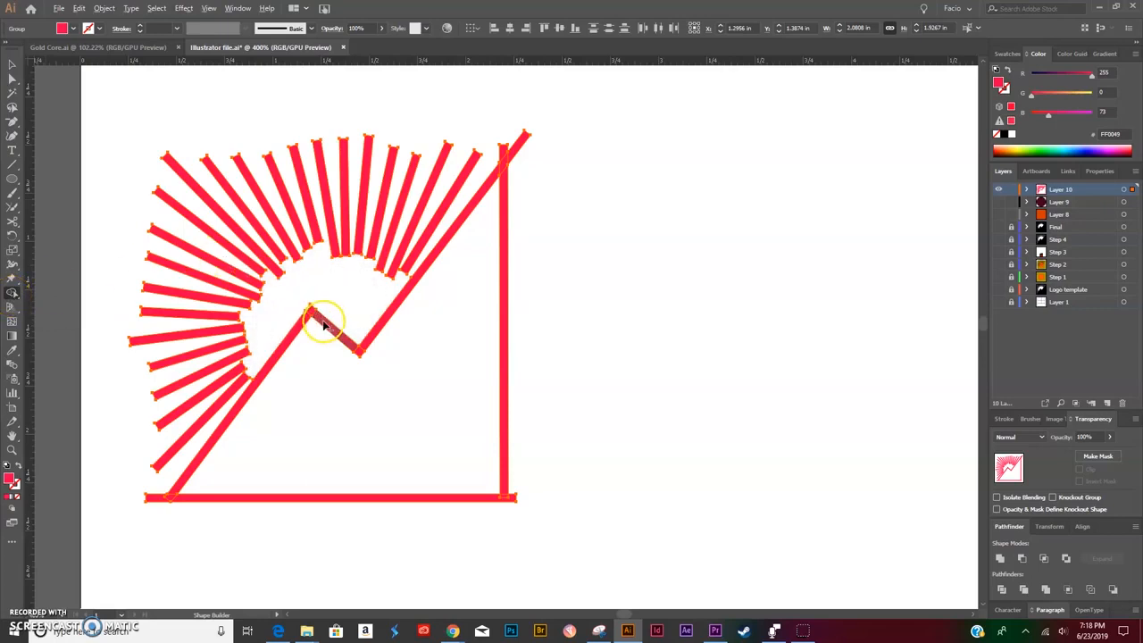
left_click(999, 560)
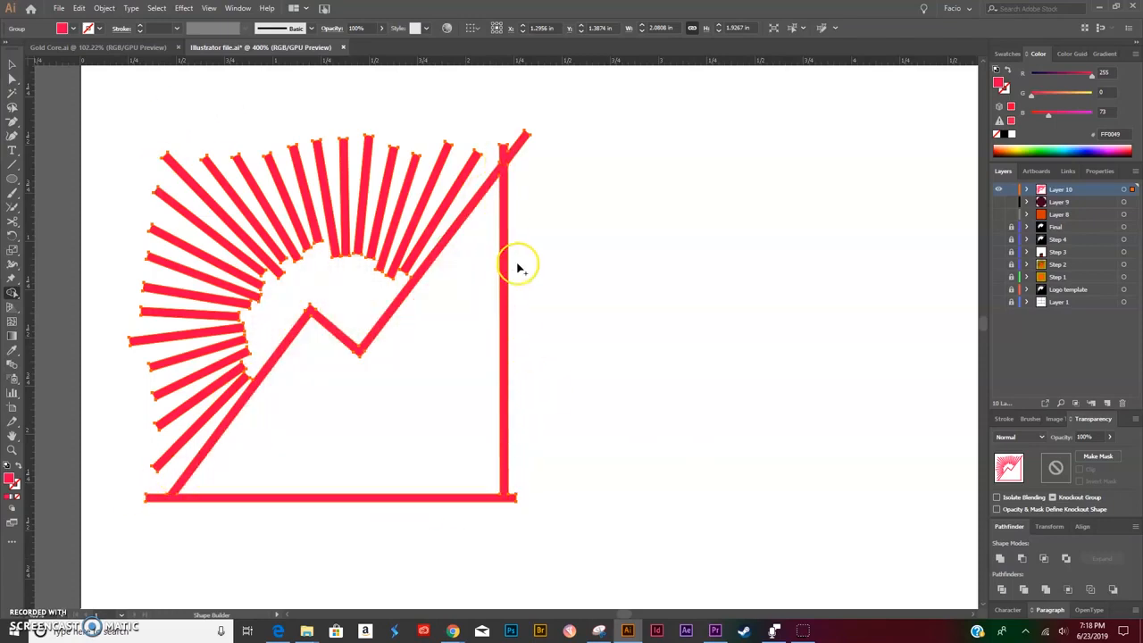
key("a")
left_click(598, 332)
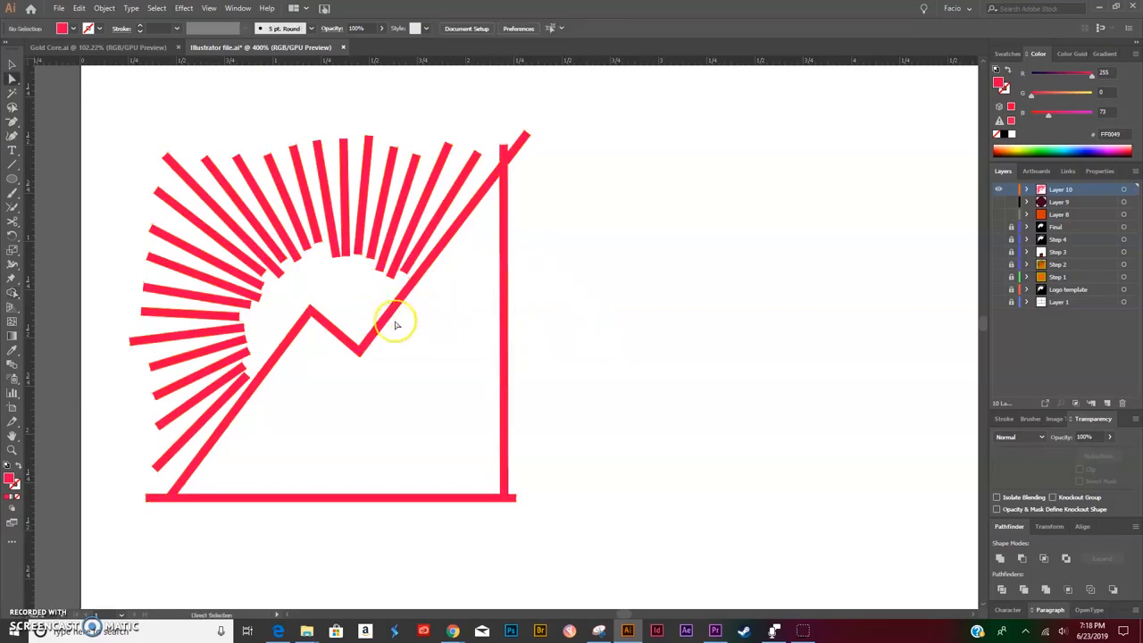
Step: Delete the stray anchor point on the upper diagonal line just below the last ray, and deselect the outline
left_click(393, 322)
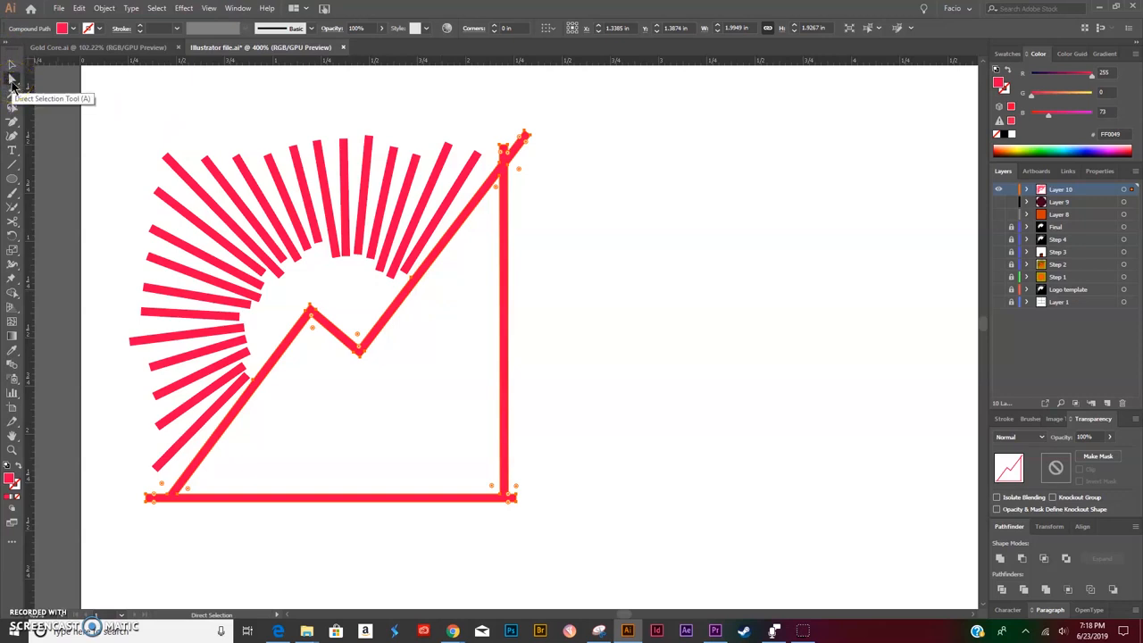
key("minus")
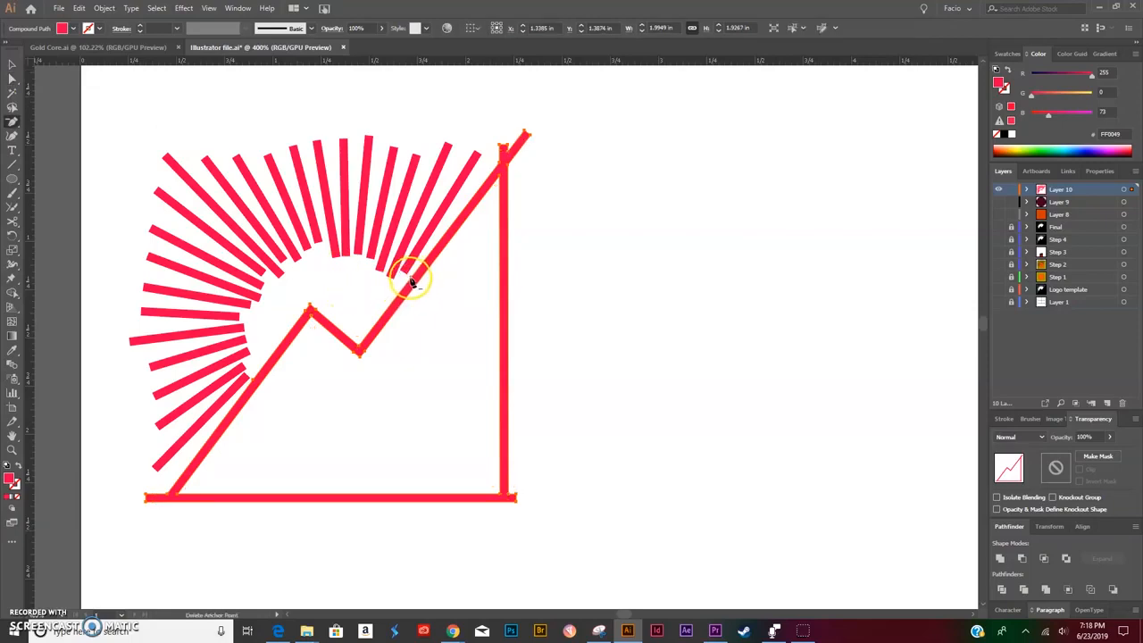
left_click(411, 282)
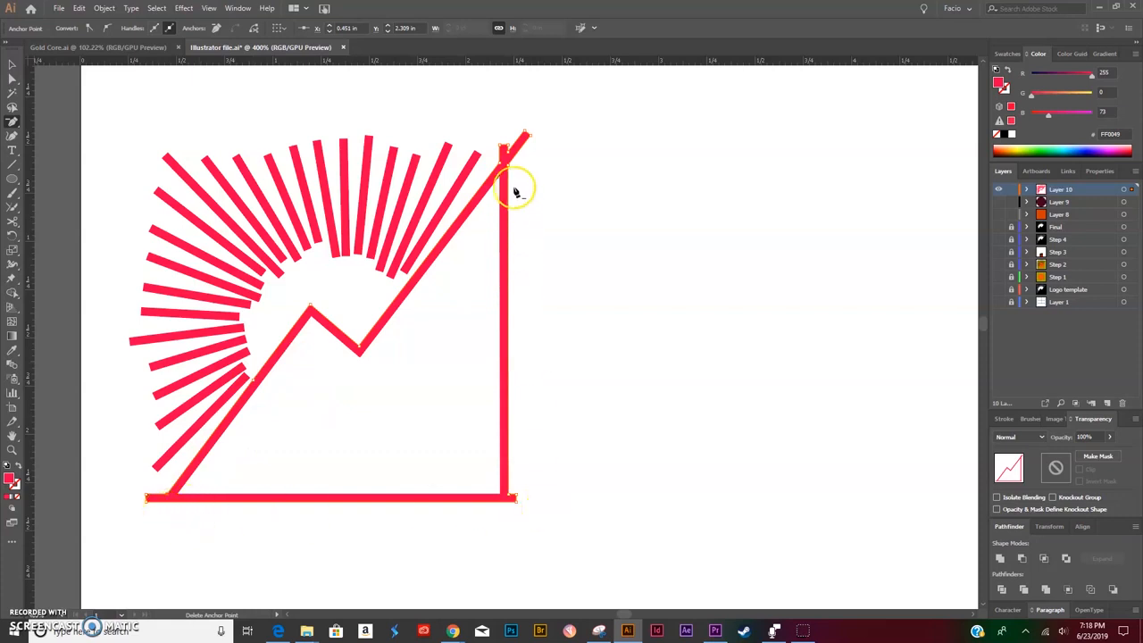
key("v")
left_click(647, 252)
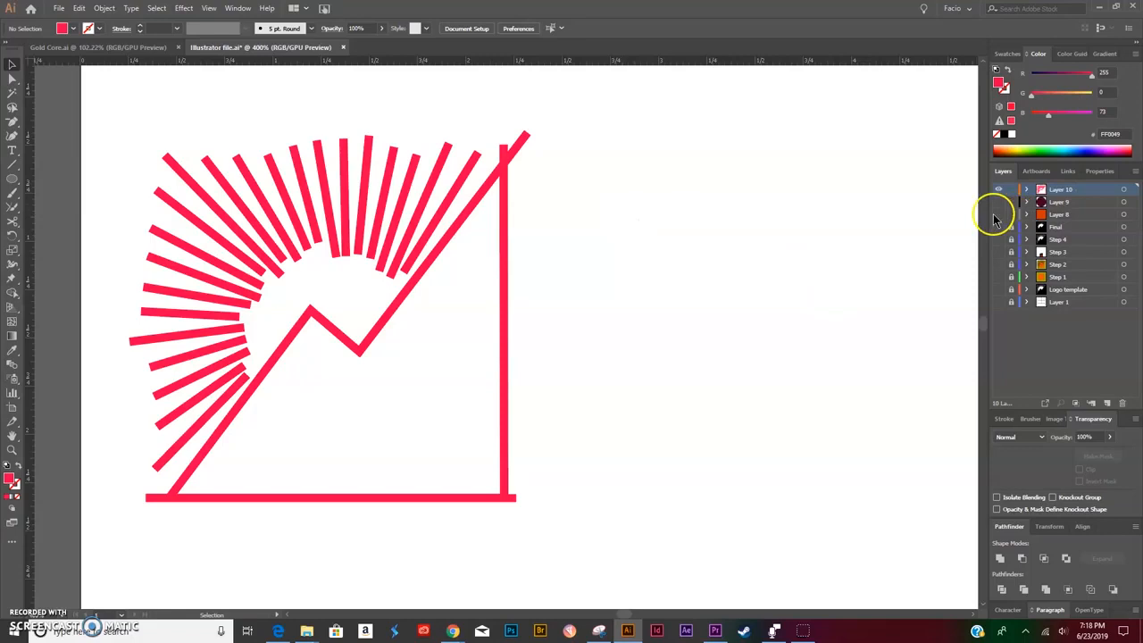
Step: Show the orange square on Layer 8 behind the red lines, keeping the dark circle on Layer 9 hidden
left_click_drag(593, 134, 200, 464)
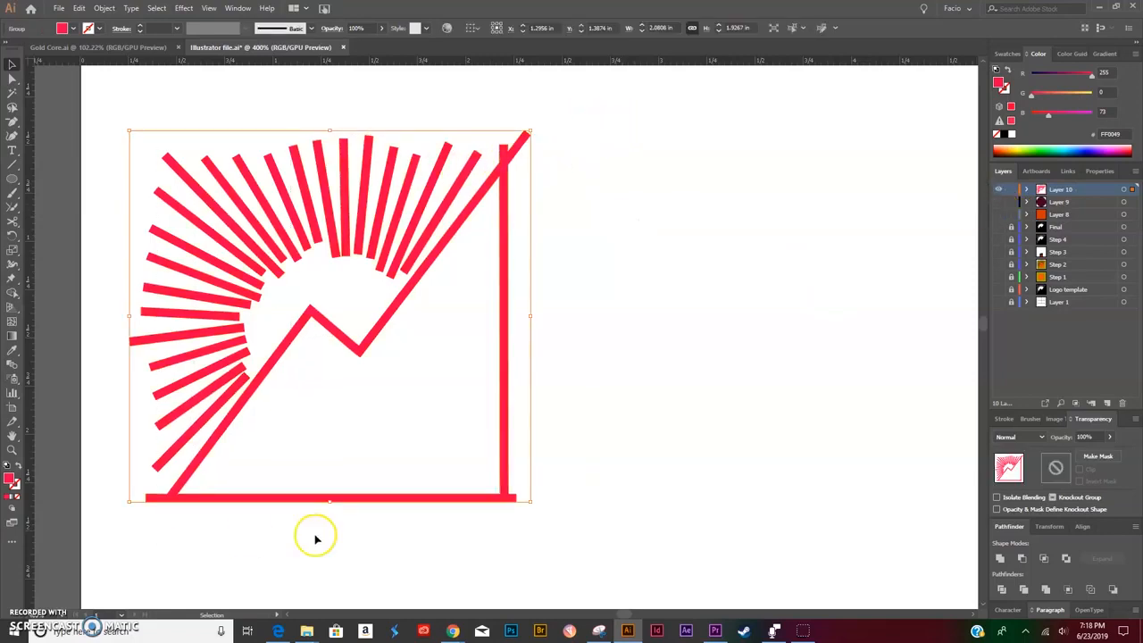
left_click(998, 203)
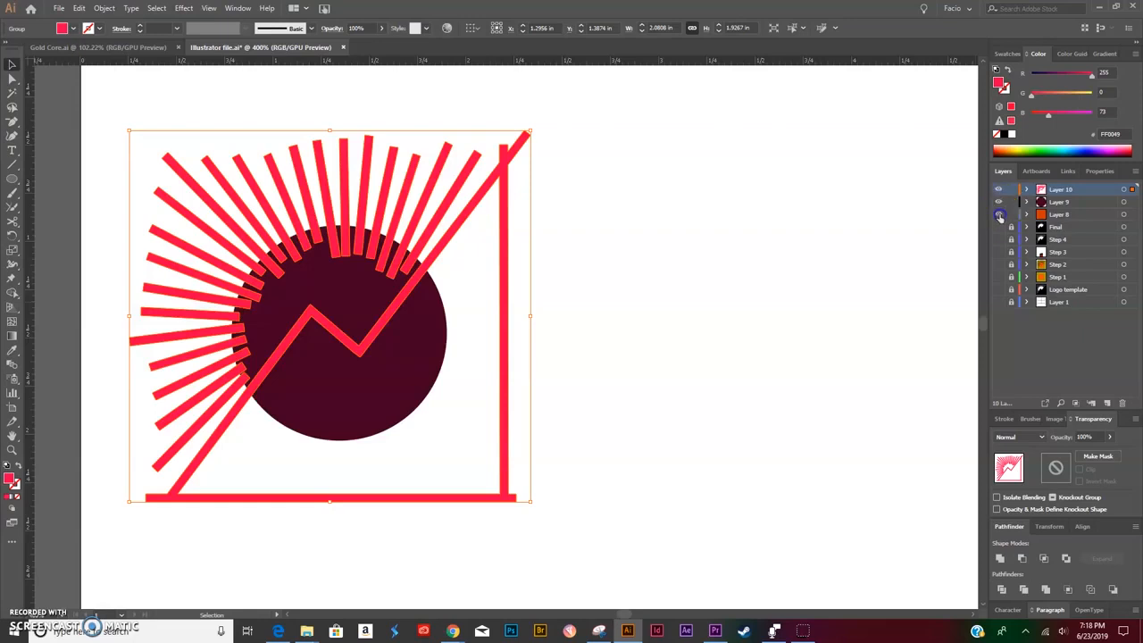
left_click(999, 214)
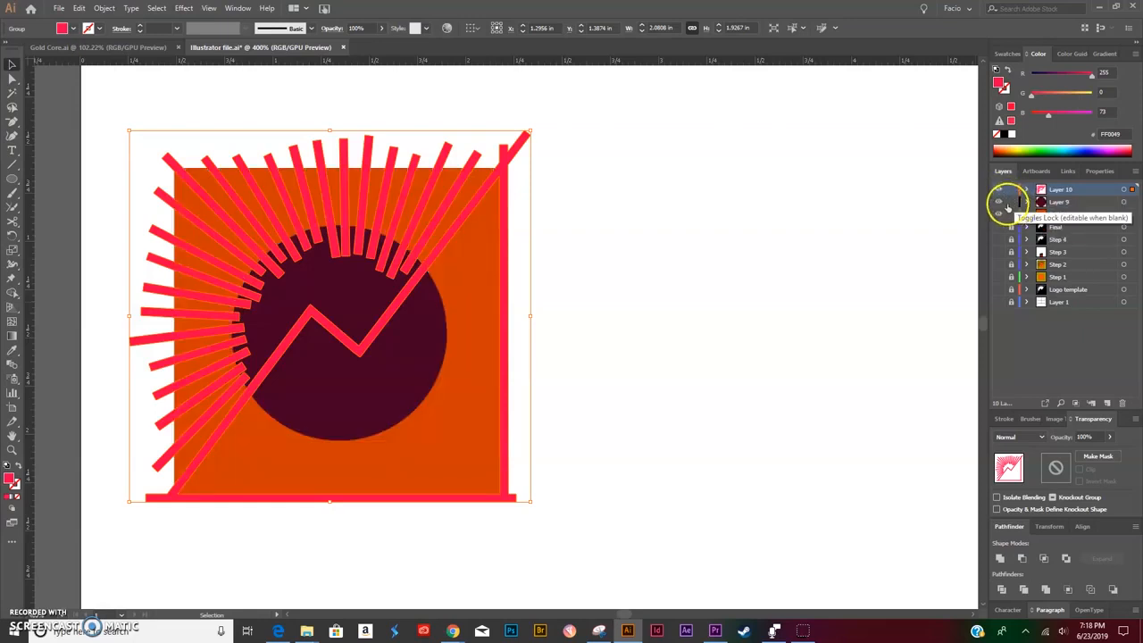
left_click(998, 202)
Step: Recolor the orange square behind the lines green and deselect it
left_click_drag(601, 97, 112, 558)
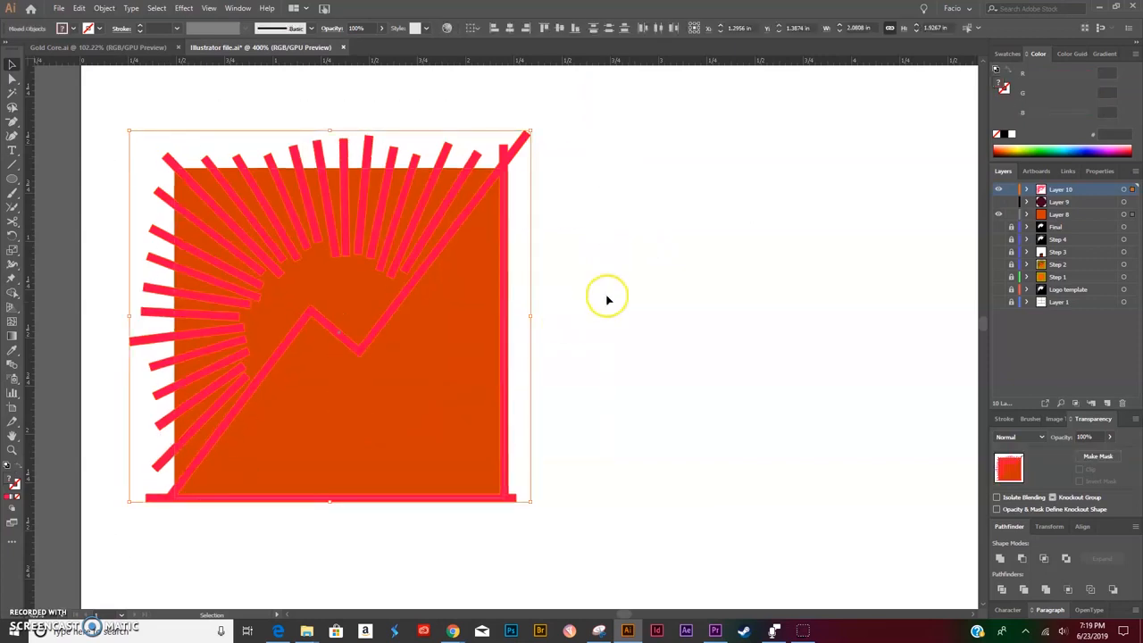
left_click(450, 197)
left_click(468, 322)
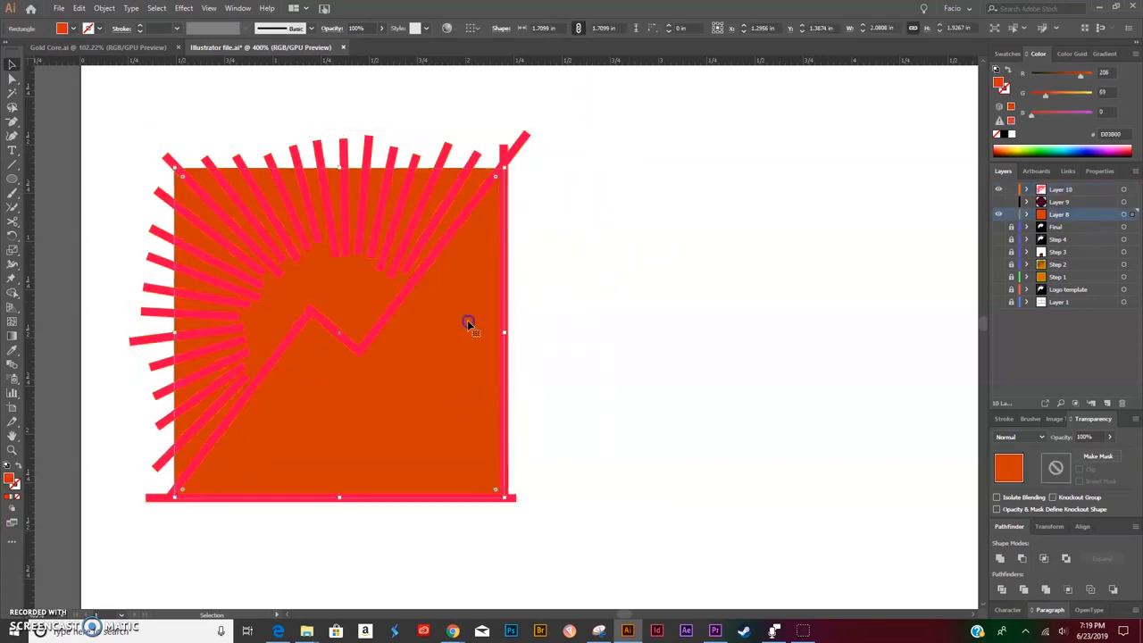
left_click(1048, 149)
left_click(859, 255)
left_click_drag(657, 134, 165, 579)
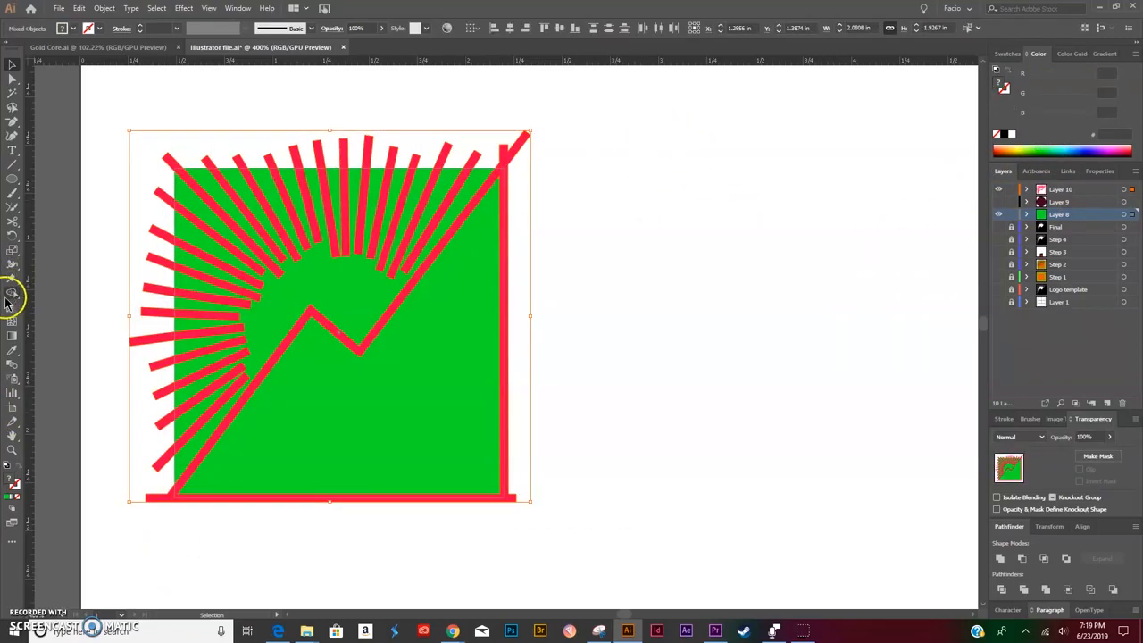
left_click(13, 295)
left_click(1027, 144)
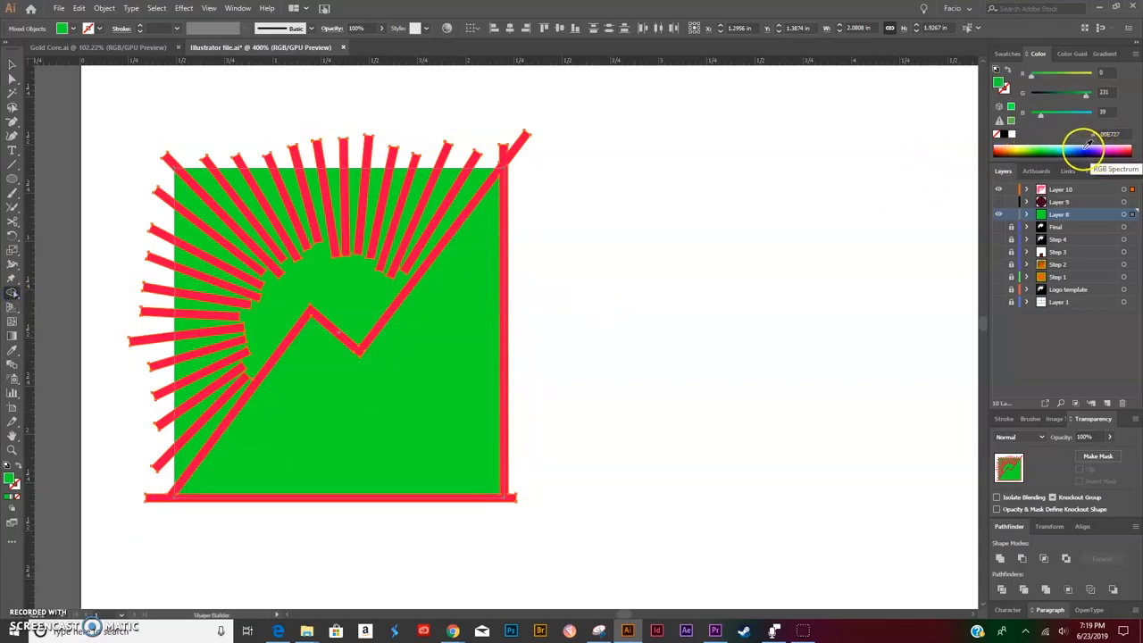
left_click(1067, 148)
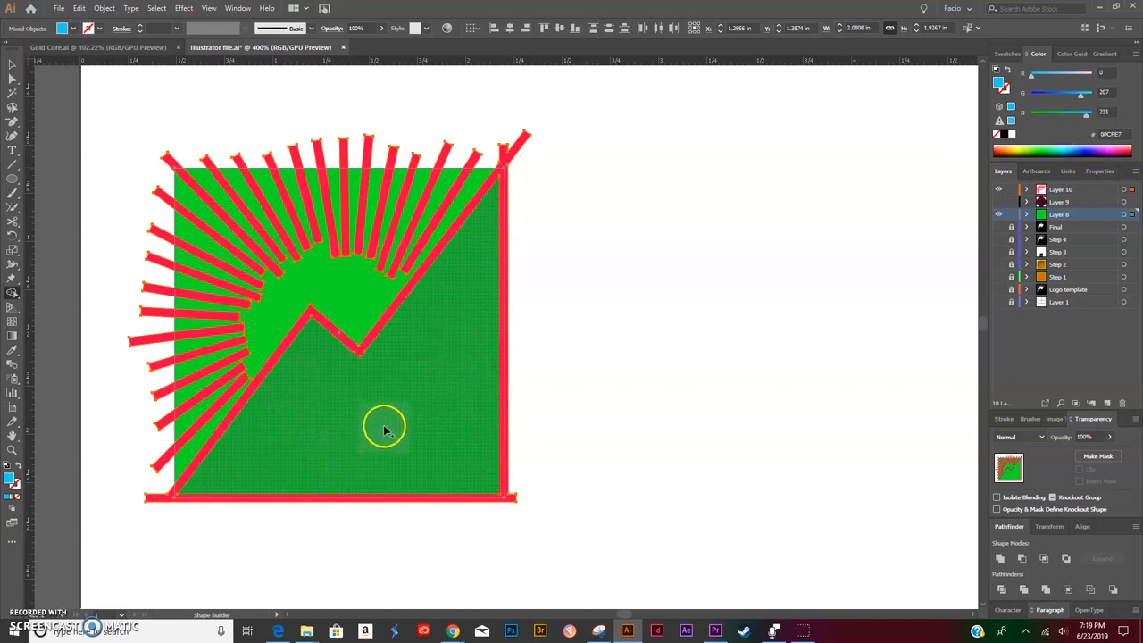
Step: Hide Layer 10 and Layer 8 to examine the original logo on the Logo template layer, and show both layers again
left_click(998, 189)
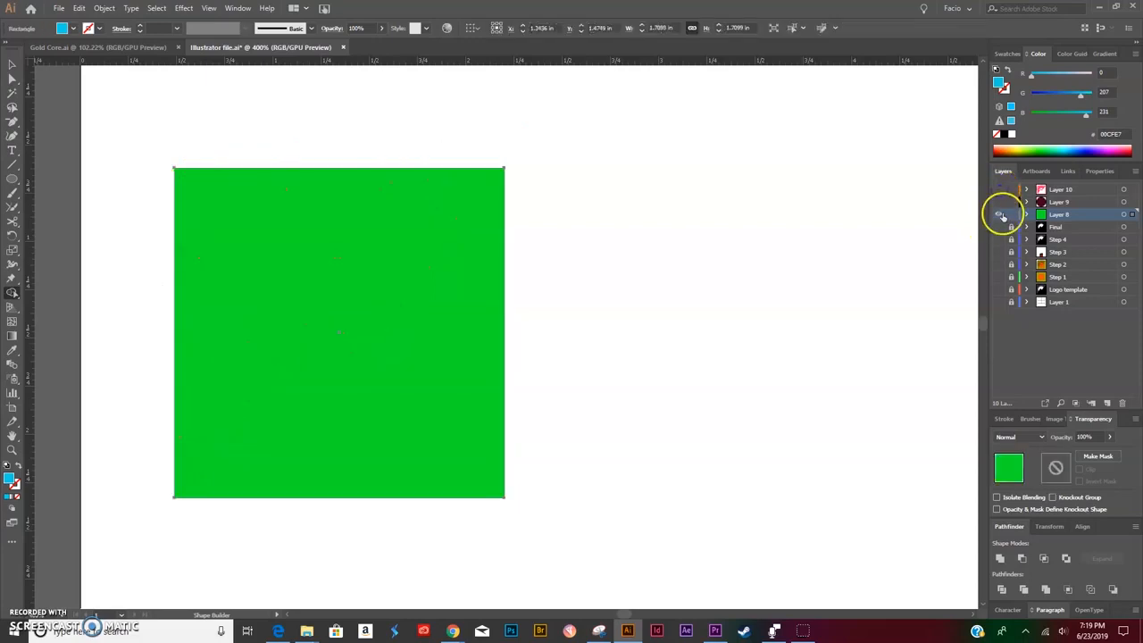
left_click(999, 214)
left_click(998, 289)
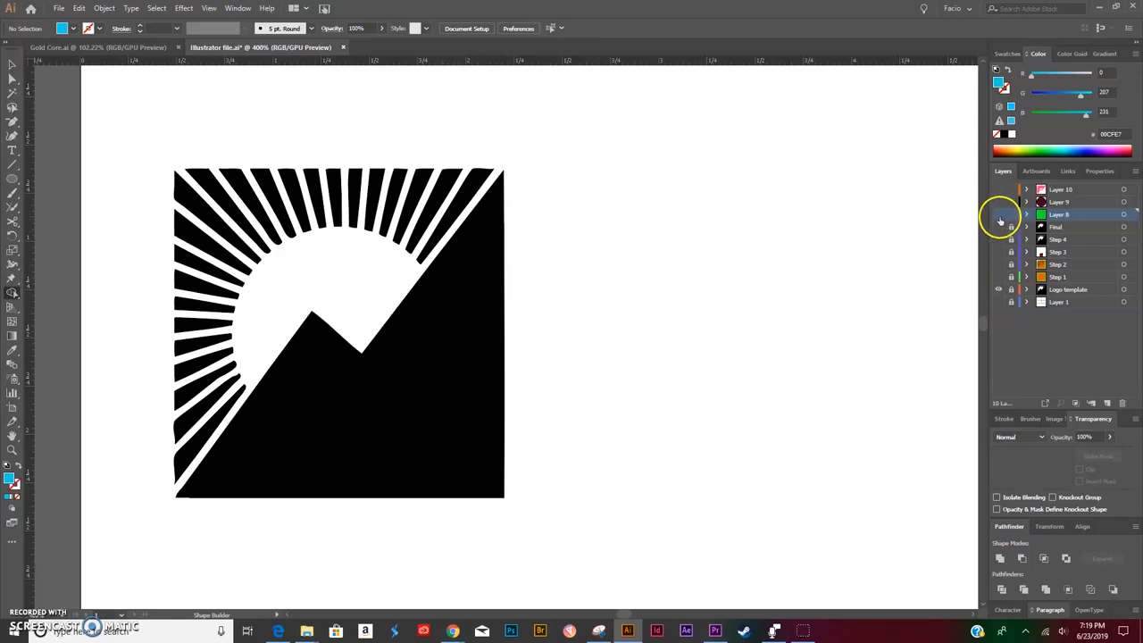
left_click(998, 214)
left_click(998, 189)
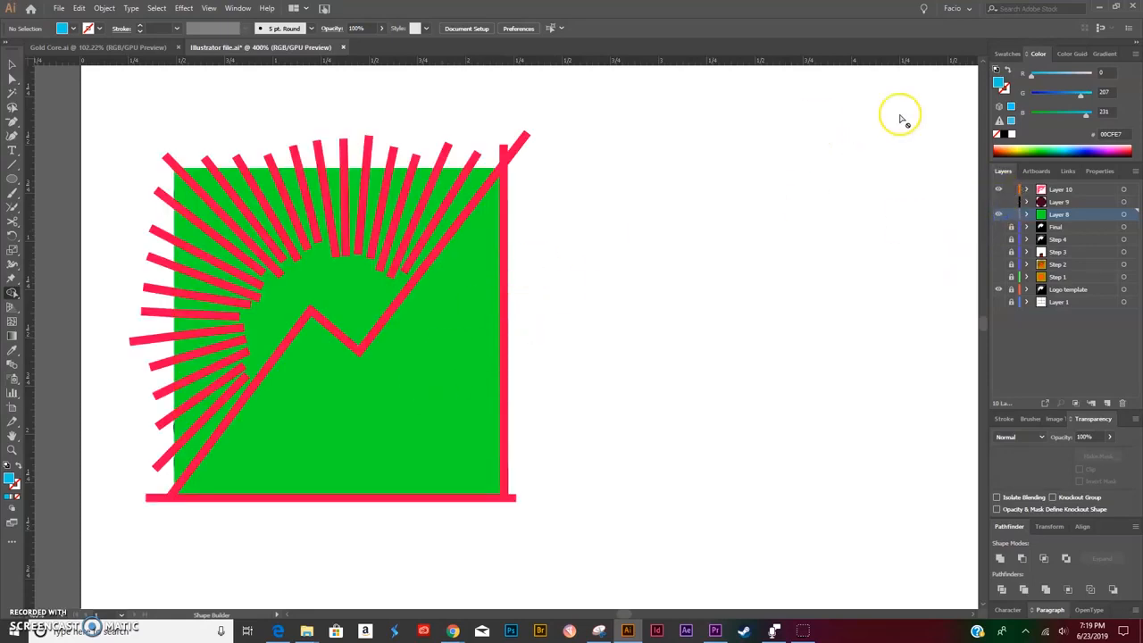
Step: Separate the mountain area inside the red outline as its own shape with the Shape Builder tool, filled magenta B90094
key("v")
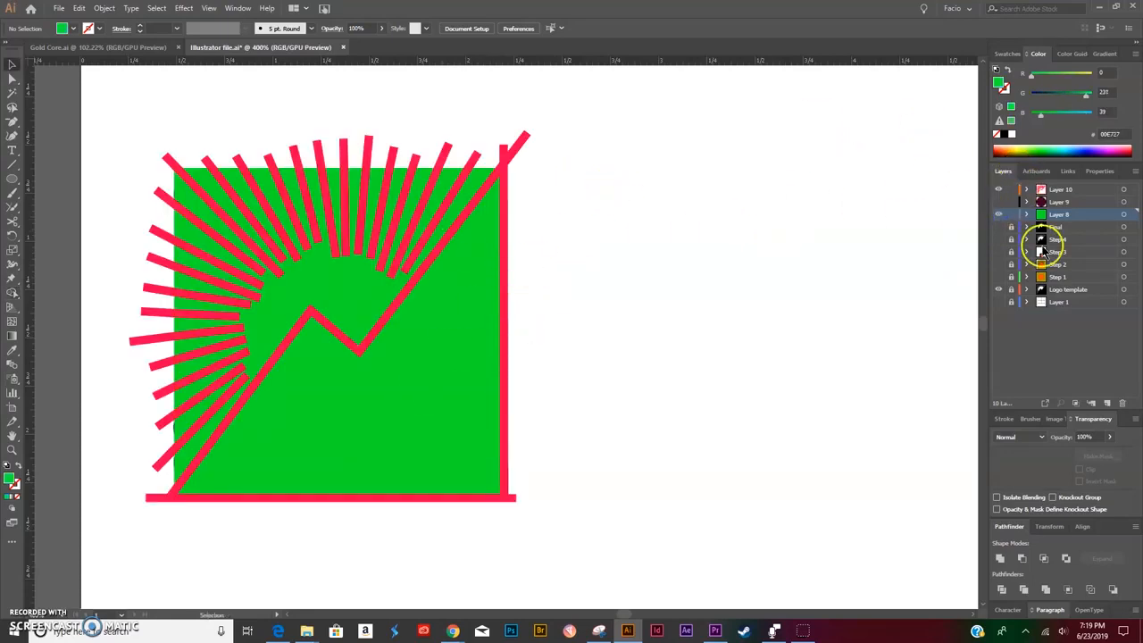
key("ctrl+a")
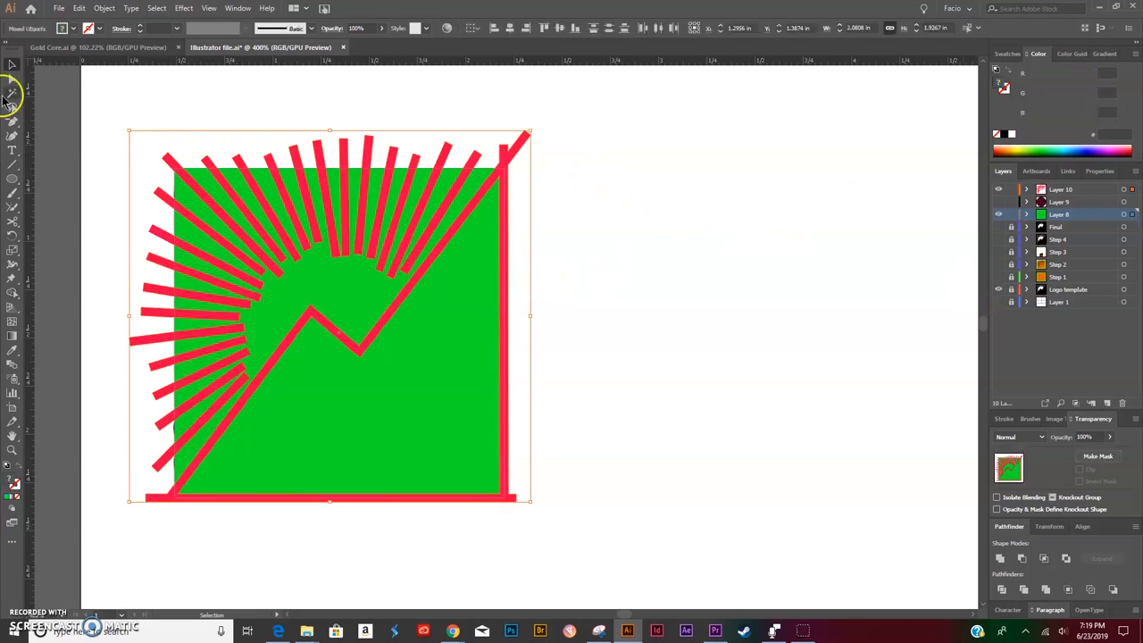
left_click(12, 293)
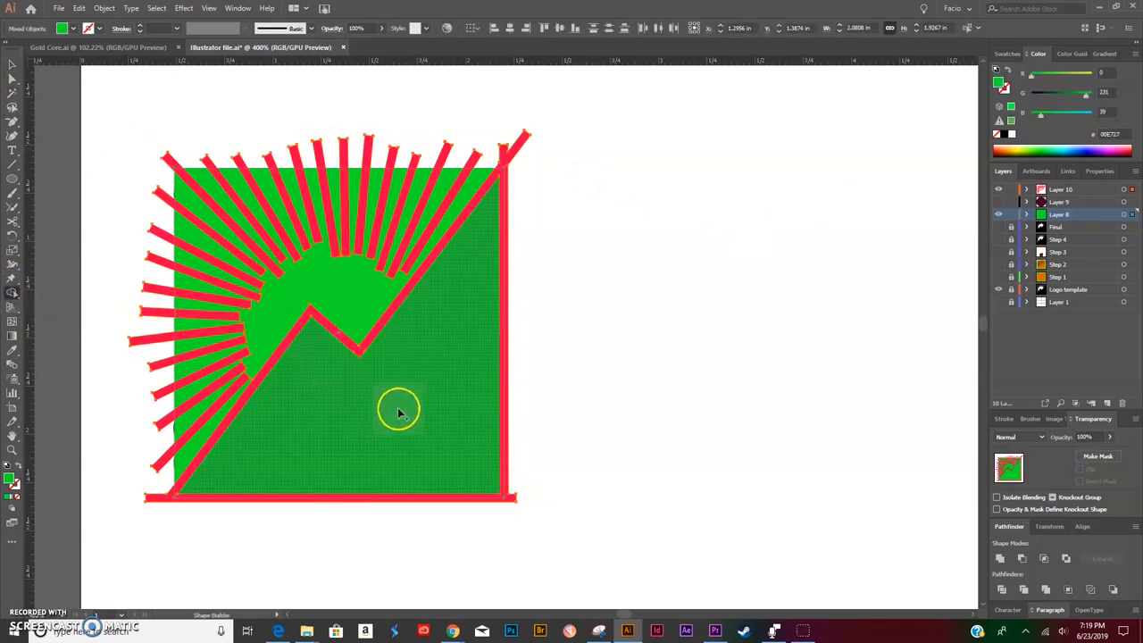
left_click(998, 150)
left_click(412, 402)
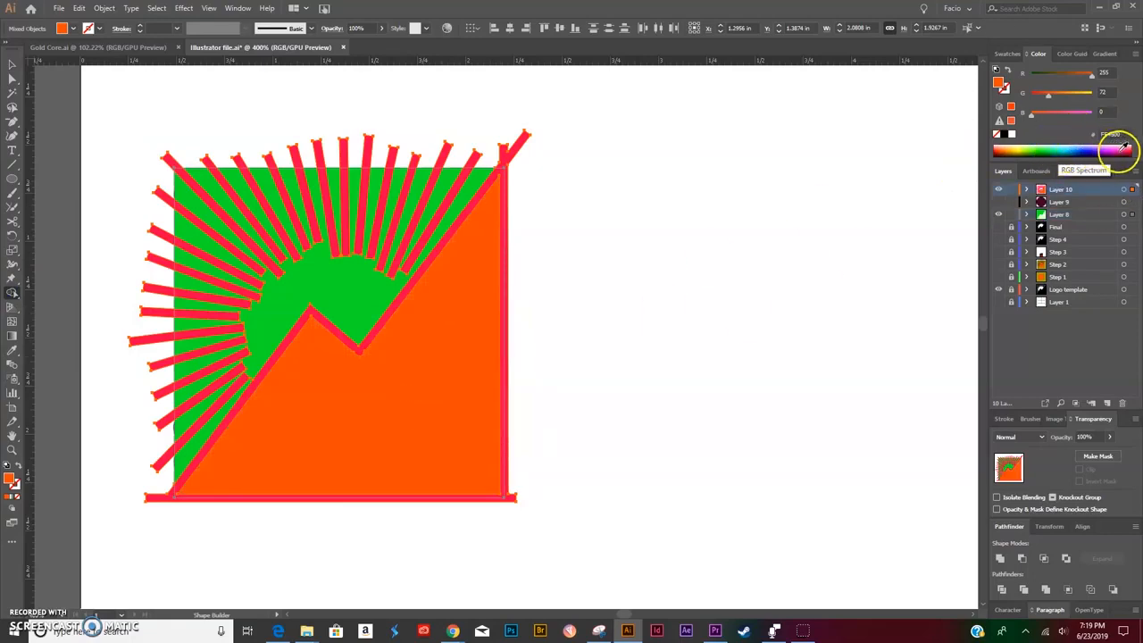
left_click(1115, 148)
left_click(446, 408)
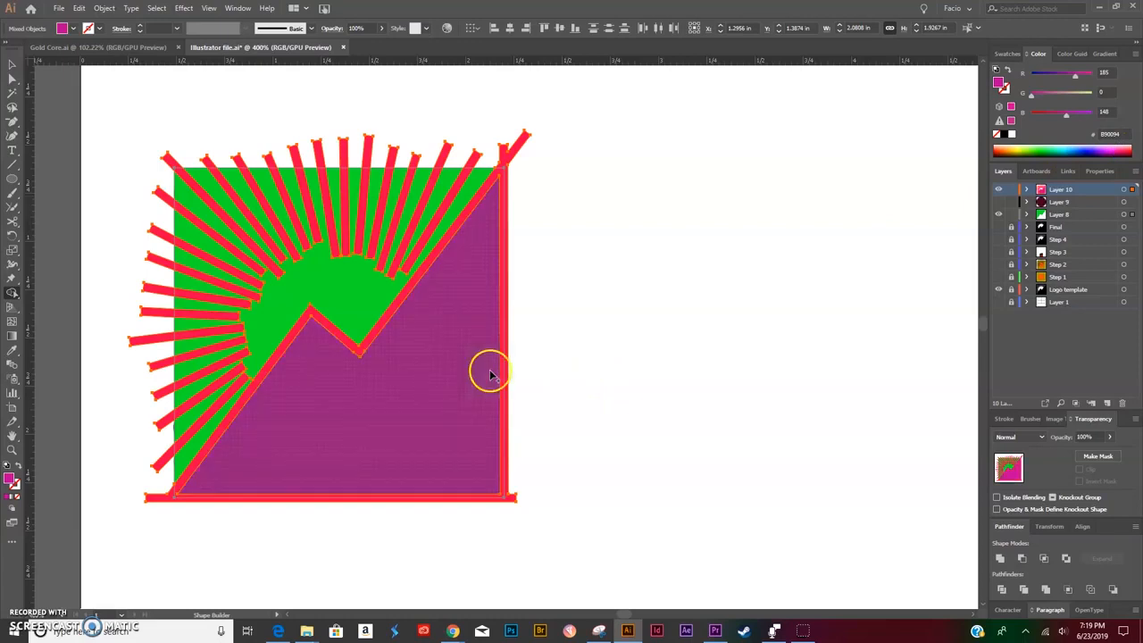
Step: Ungroup the merged artwork so the magenta mountain is a separate object
key("v")
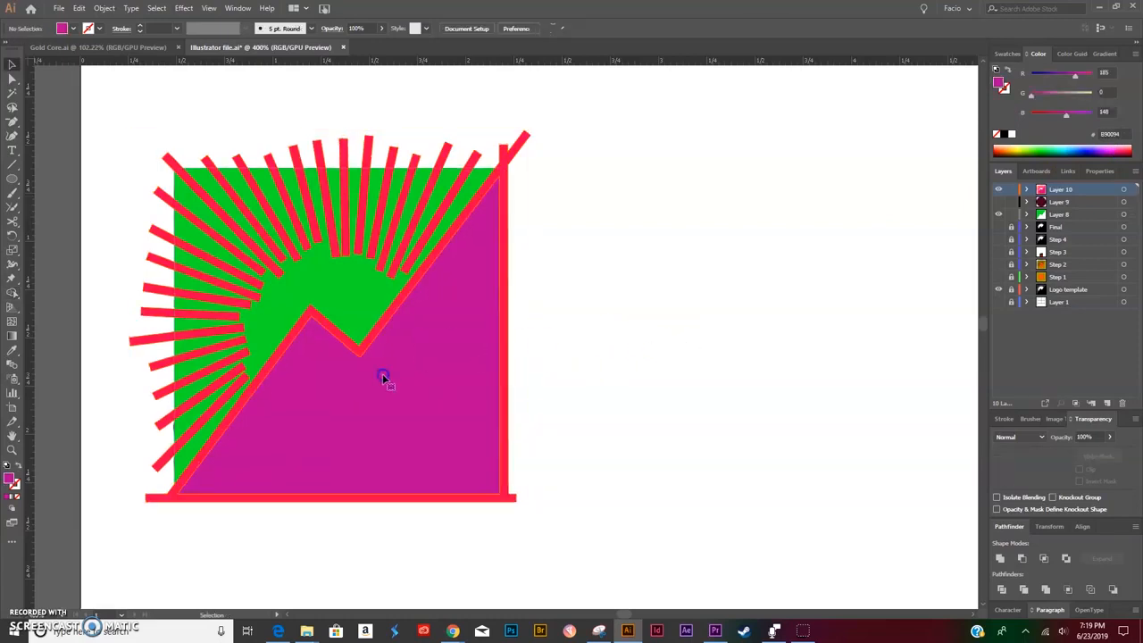
right_click(382, 374)
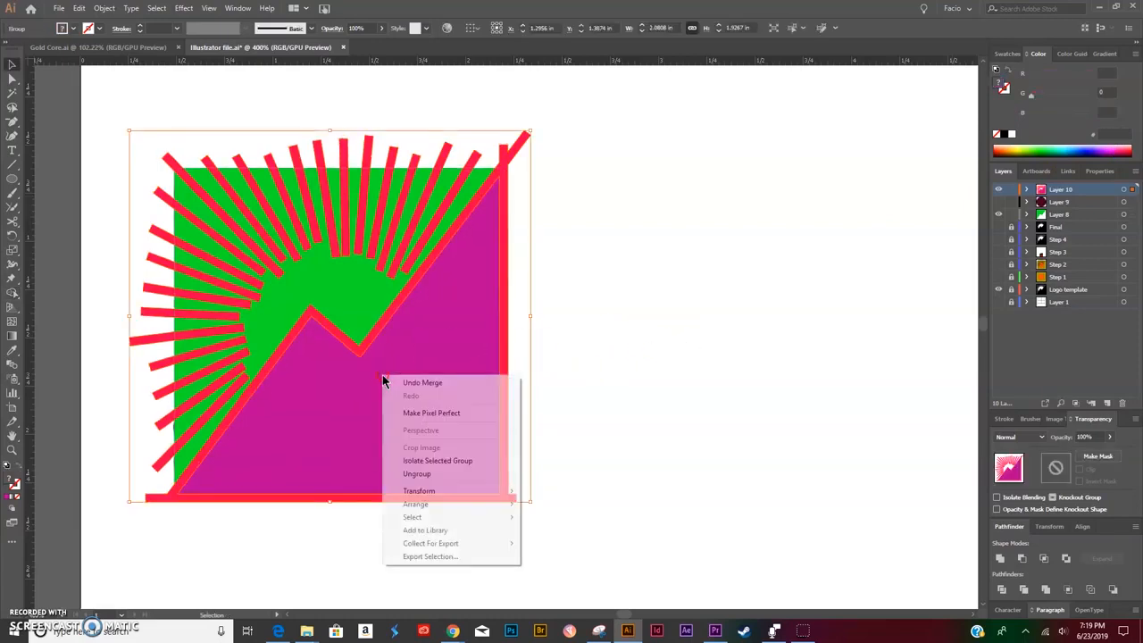
left_click(416, 473)
Step: Try moving the magenta mountain out beside the artwork, undo the move and deselect it
left_click_drag(334, 390, 712, 434)
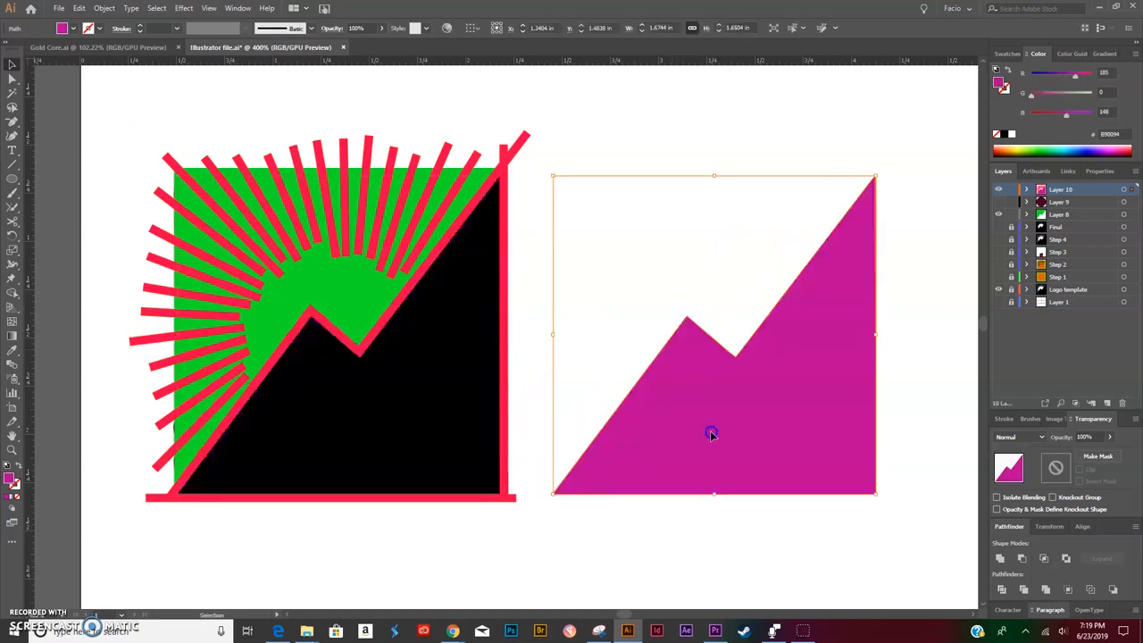
key("ctrl+z")
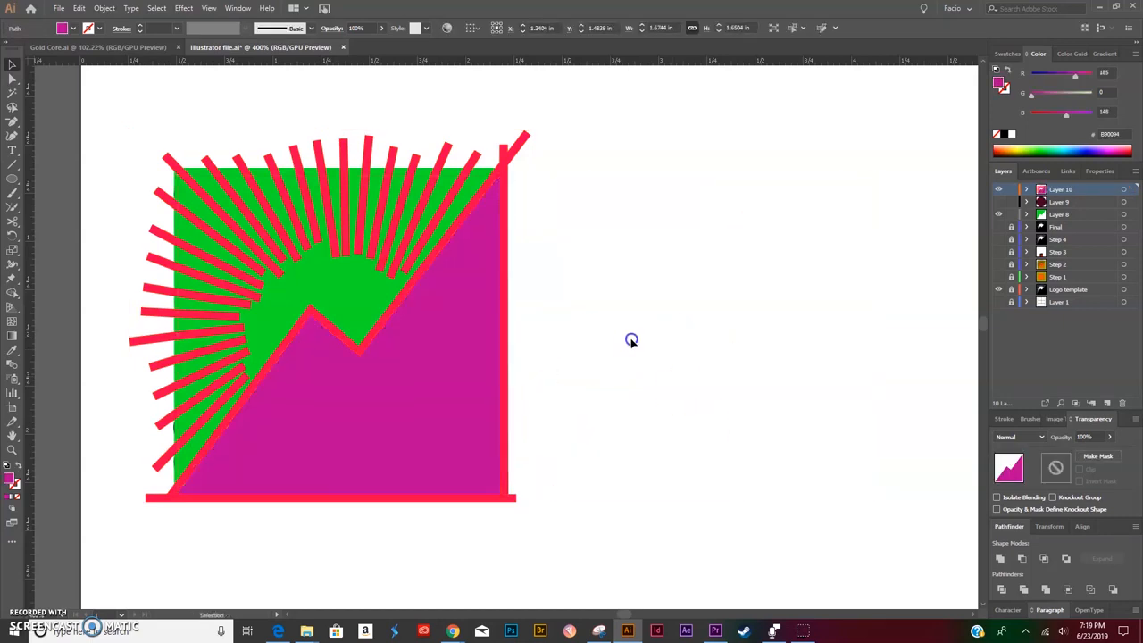
left_click(630, 337)
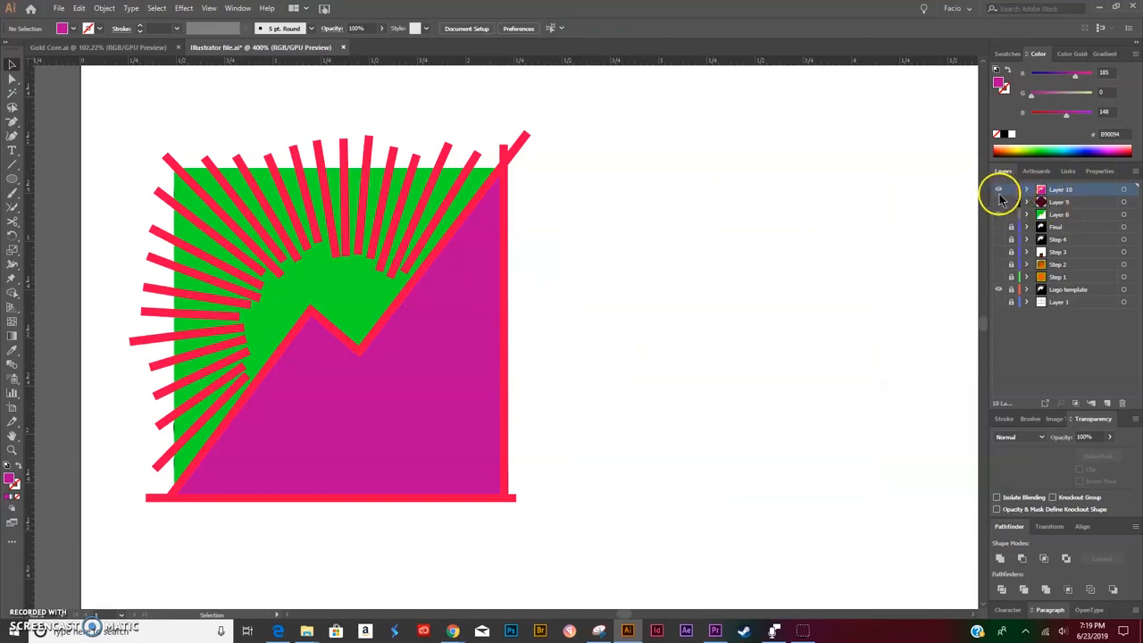
Step: Select all the red line artwork by its matching color with the Magic Wand tool
left_click(10, 93)
left_click(168, 159)
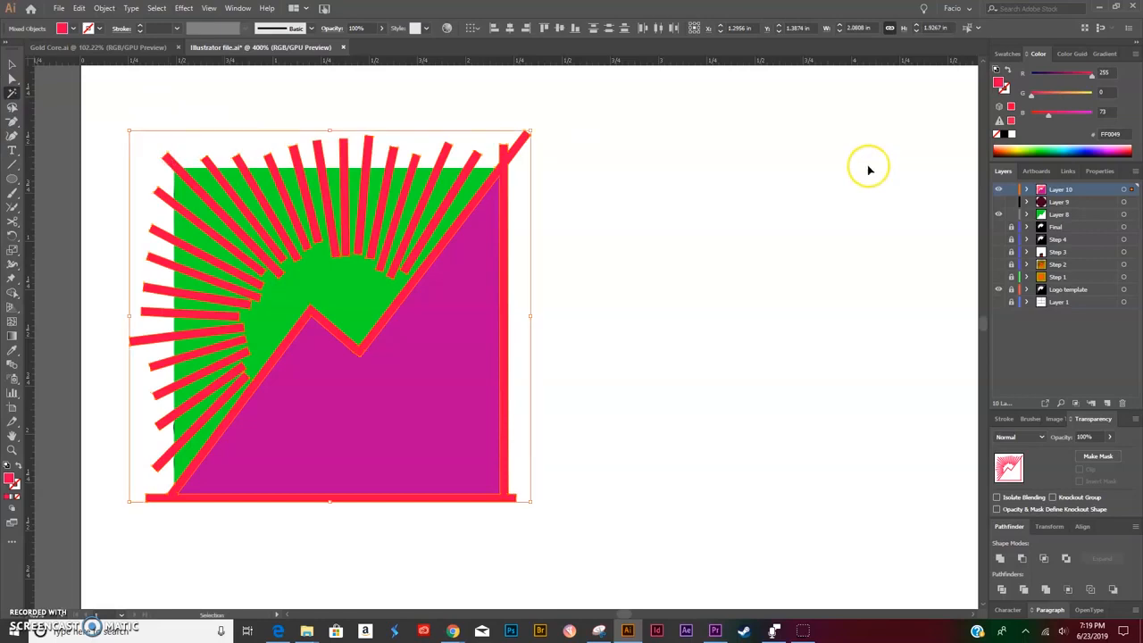
key("y")
key("v")
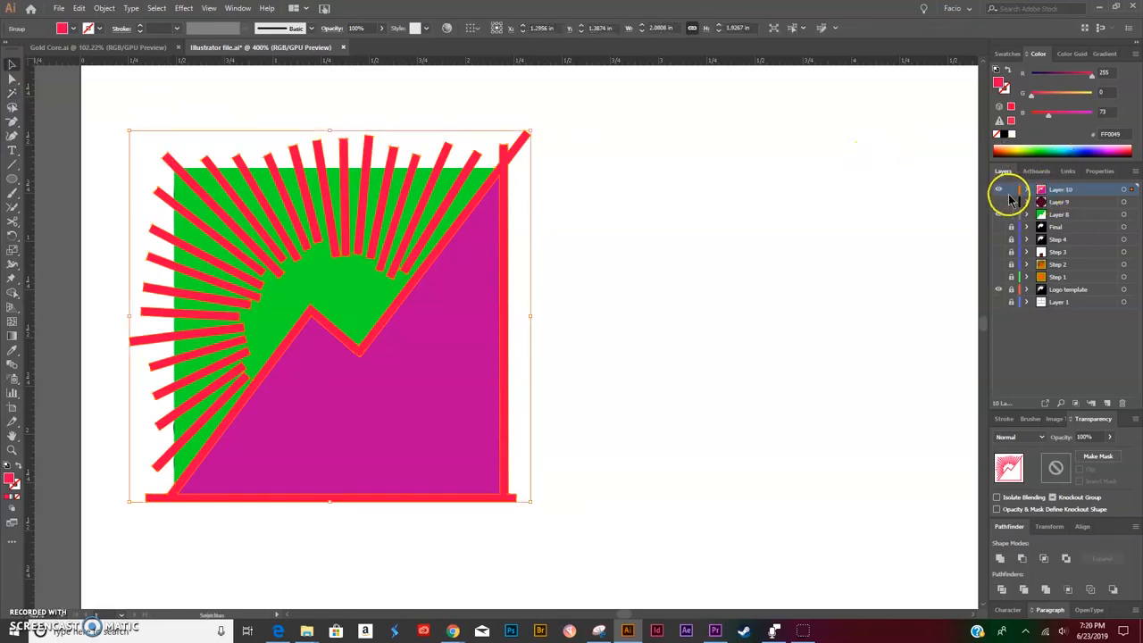
Step: Hide the magenta mountain path inside Layer 10 and the Logo template layer, leaving the red line group shown
left_click(1025, 191)
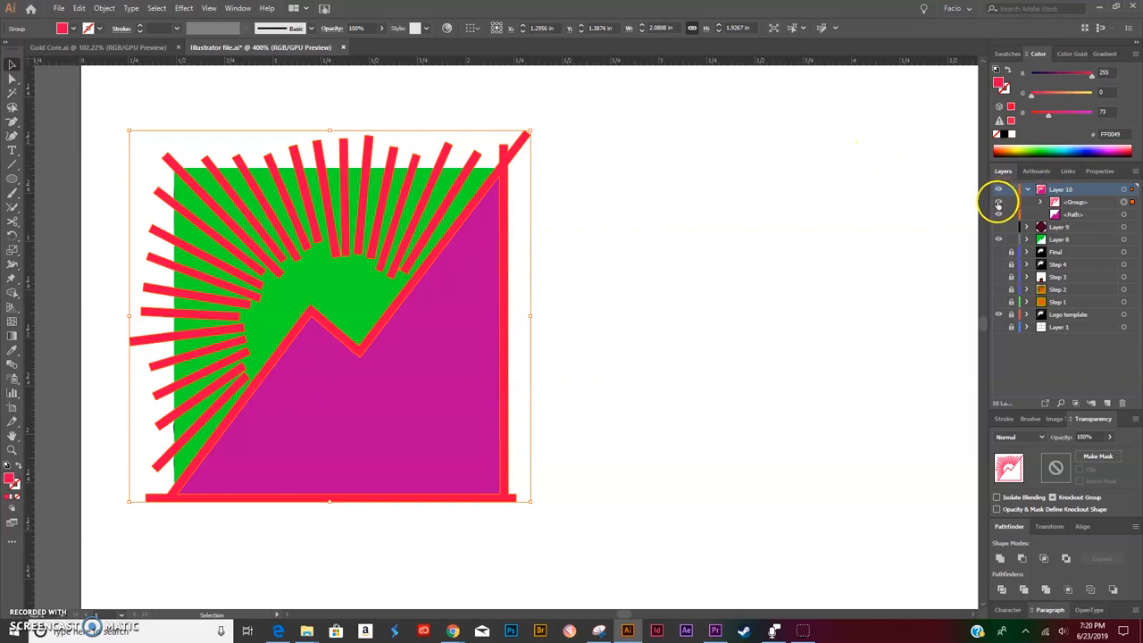
left_click(999, 201)
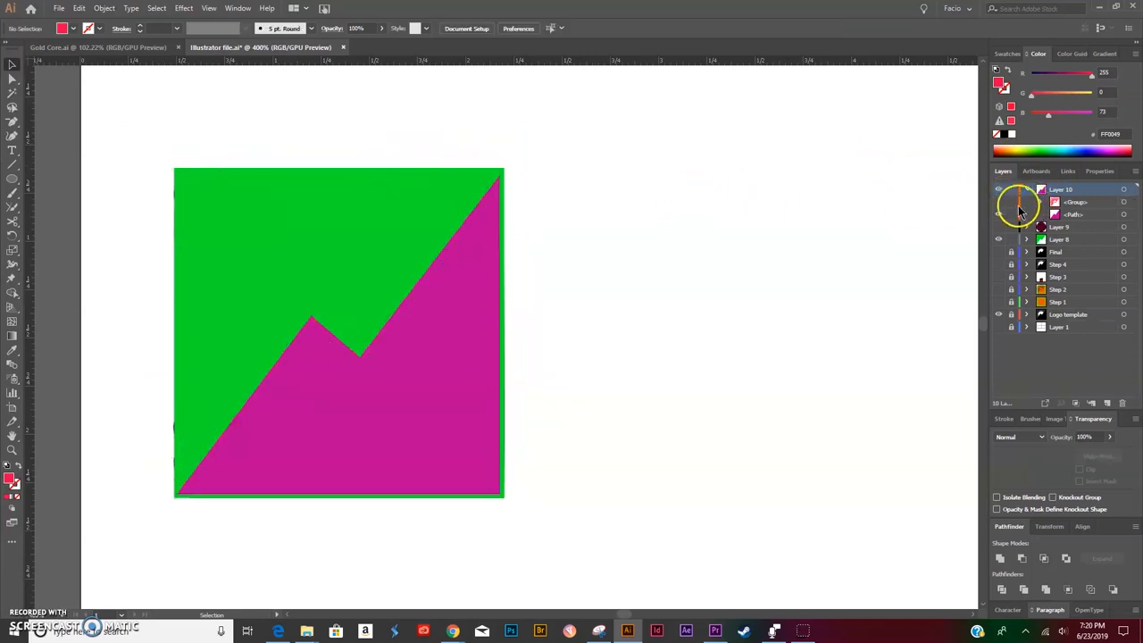
left_click(999, 212)
left_click(998, 202)
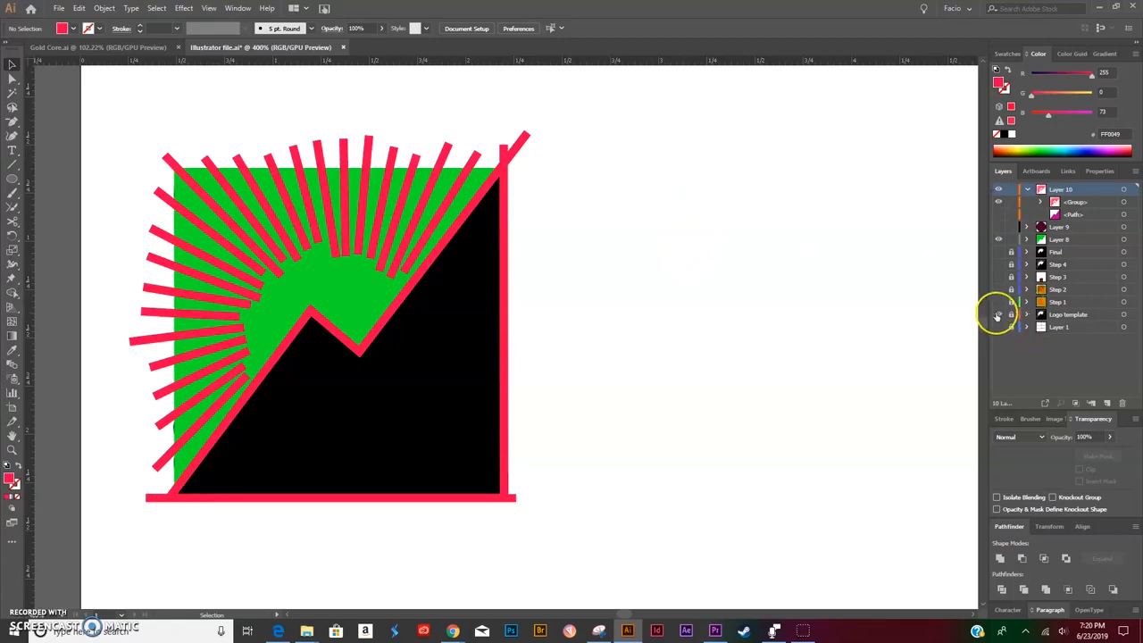
left_click(998, 314)
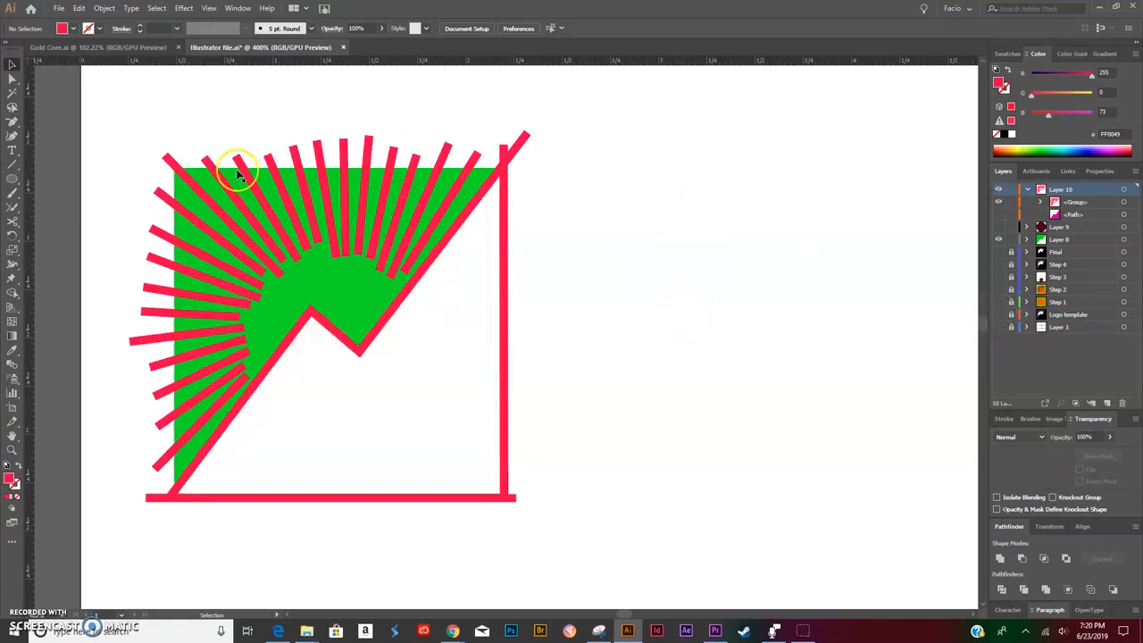
Step: Cut the red lines out of the green square with Minus Front, and show the dark circle on Layer 9
key("ctrl+a")
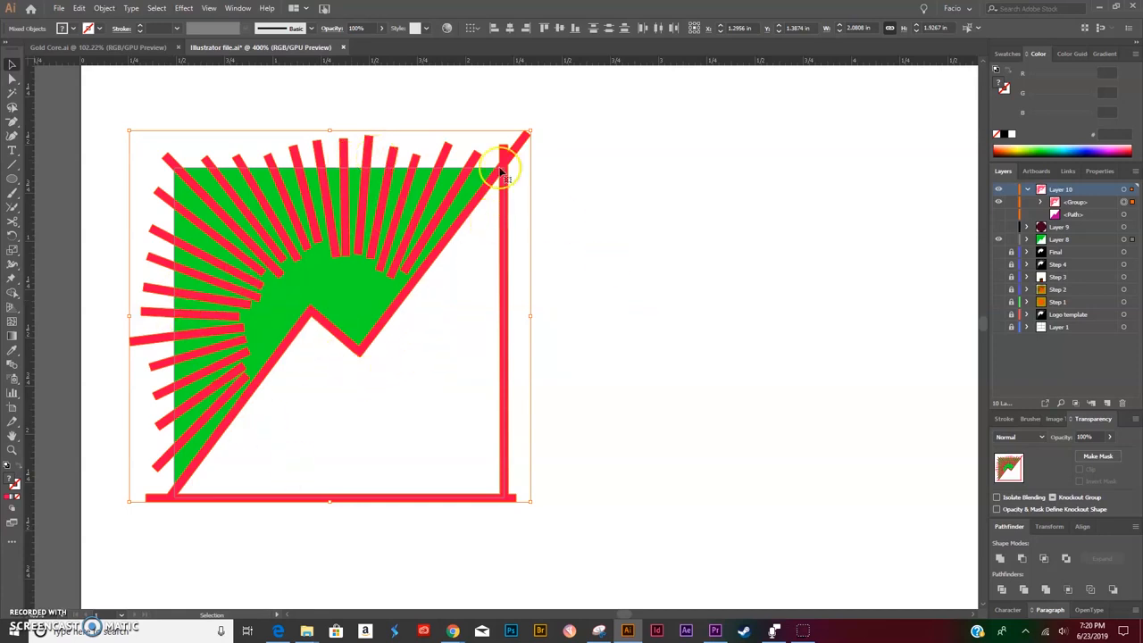
left_click(1022, 560)
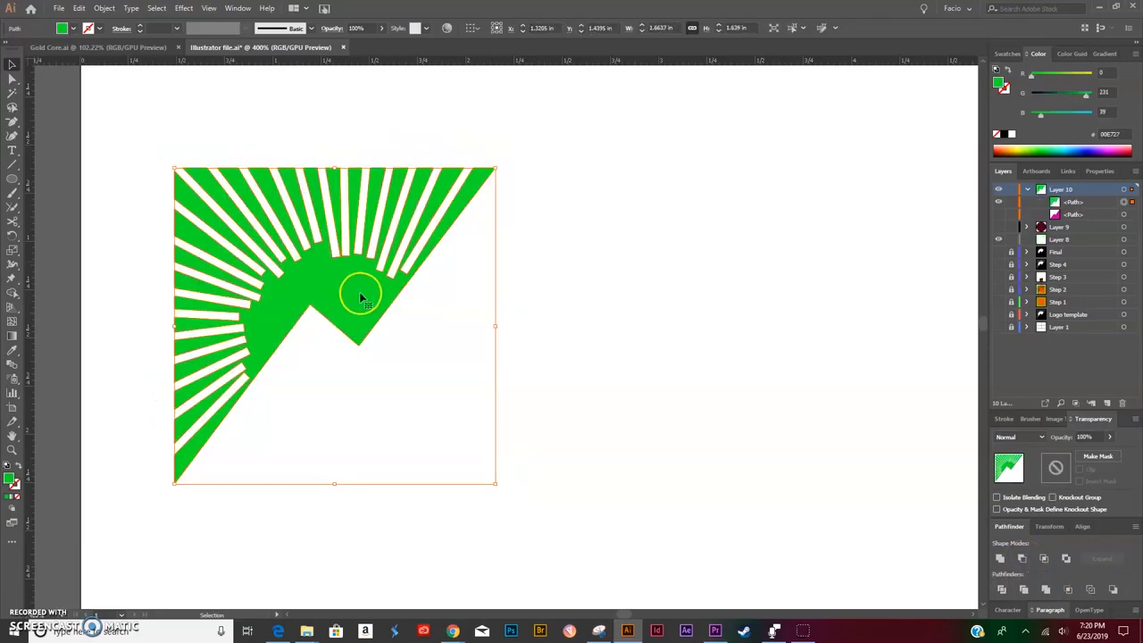
left_click(646, 388)
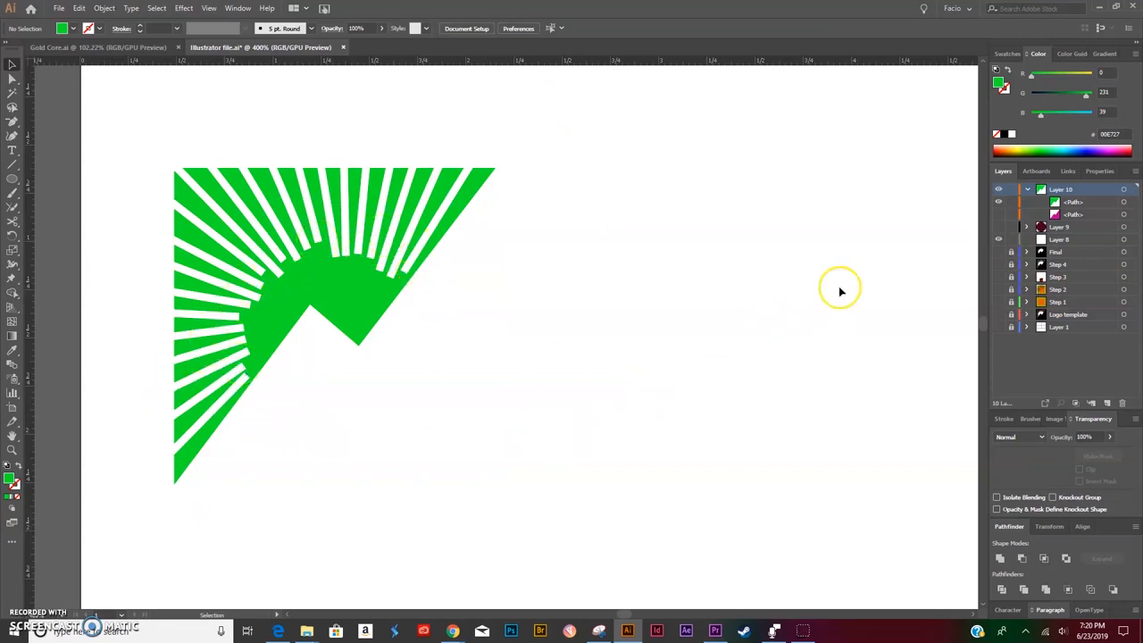
left_click(999, 228)
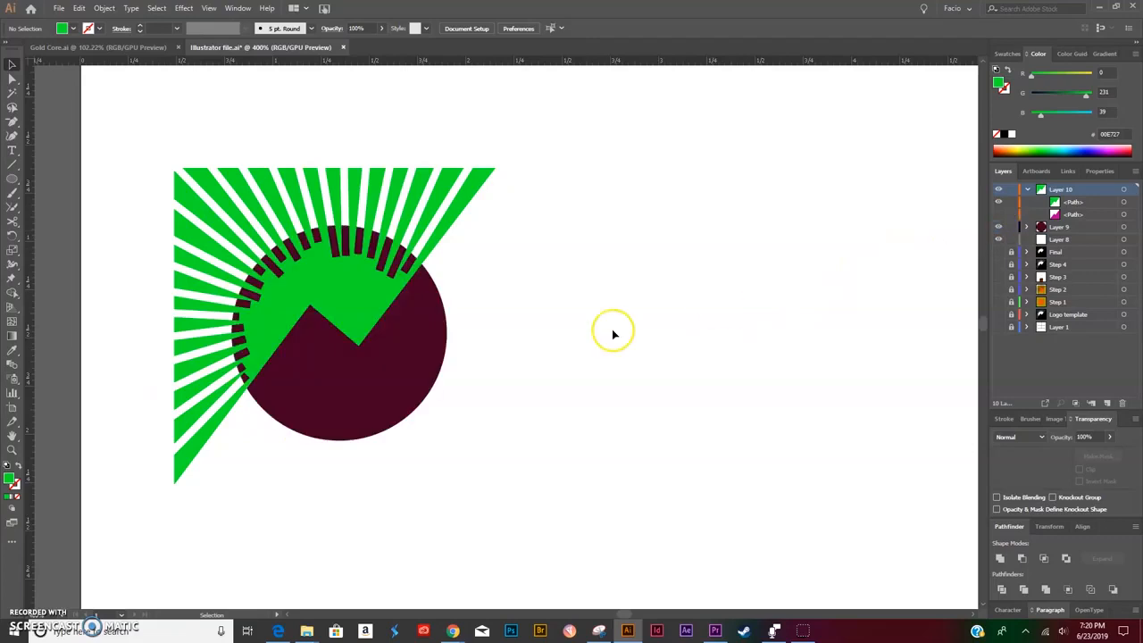
Step: Move Layer 9 with the dark circle above Layer 10 in the layer order
left_click(1063, 229)
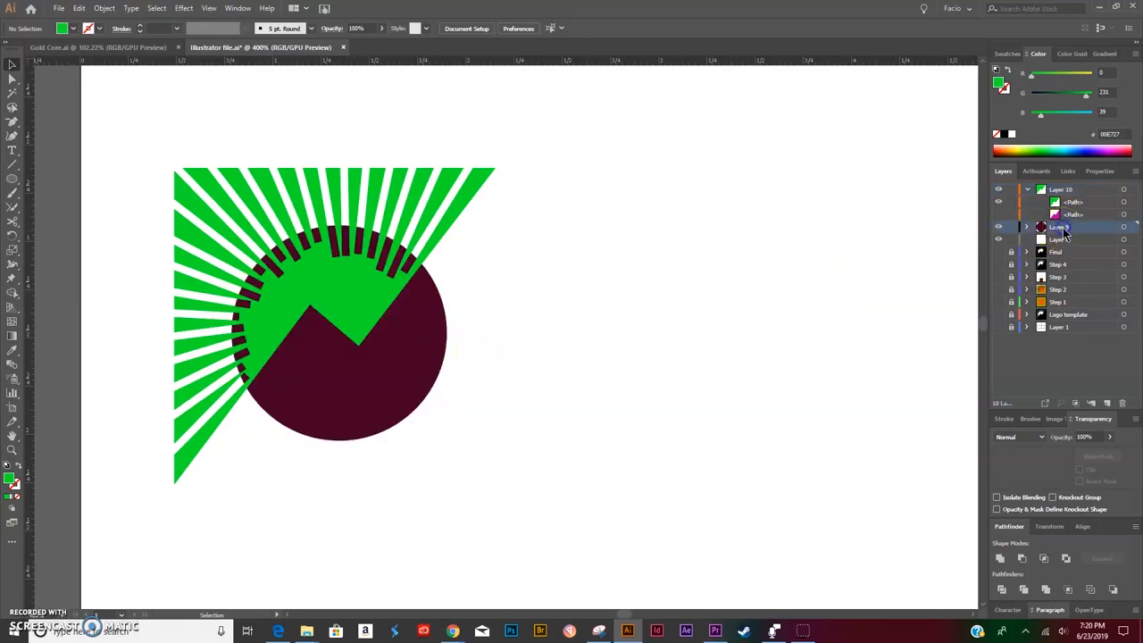
left_click(899, 322)
left_click(1061, 228)
left_click_drag(1062, 230, 1062, 192)
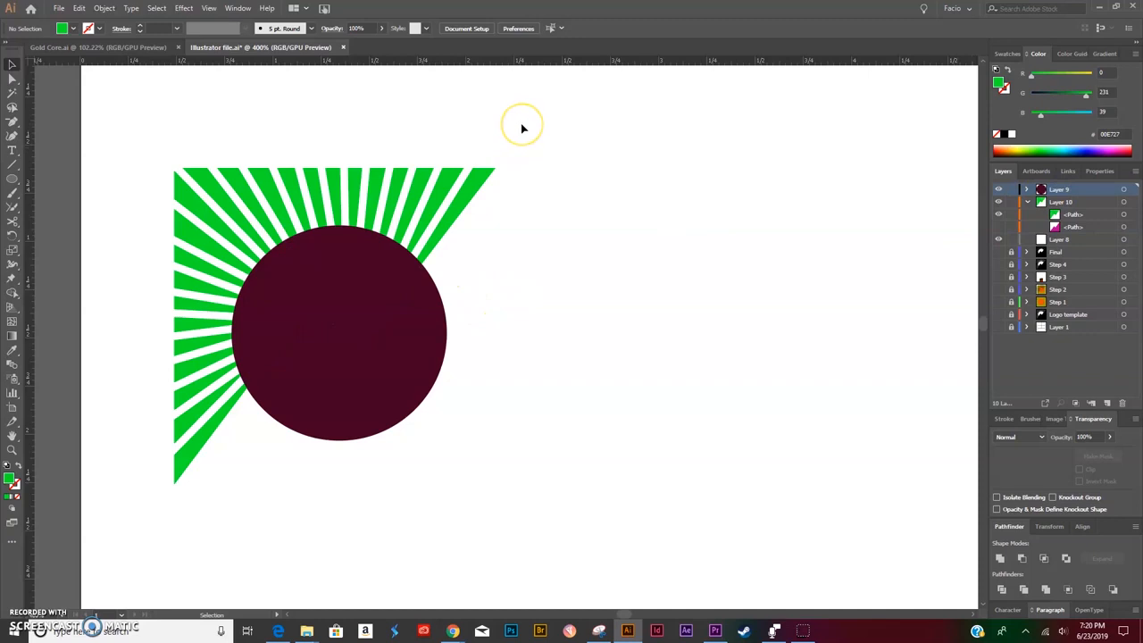
Step: Trim the green rays with the dark circle in front using the Pathfinder Trim operation on all visible artwork
key("ctrl+a")
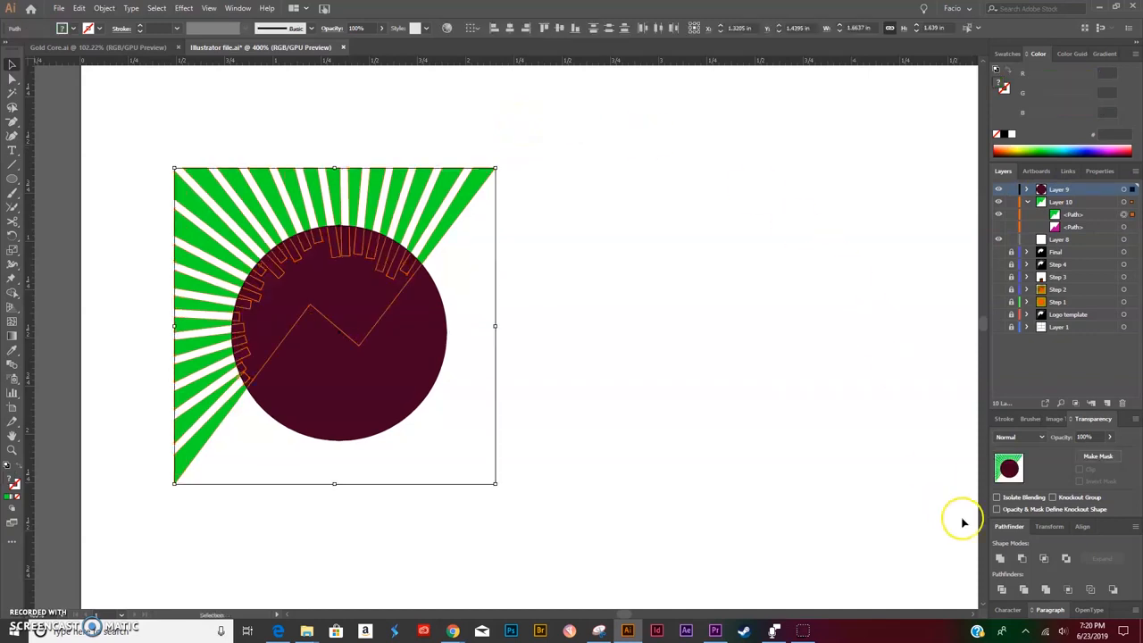
left_click(1024, 593)
left_click(643, 426)
Step: Ungroup the trimmed artwork and delete the dark circle from the middle of the green rays
left_click(432, 336)
right_click(427, 340)
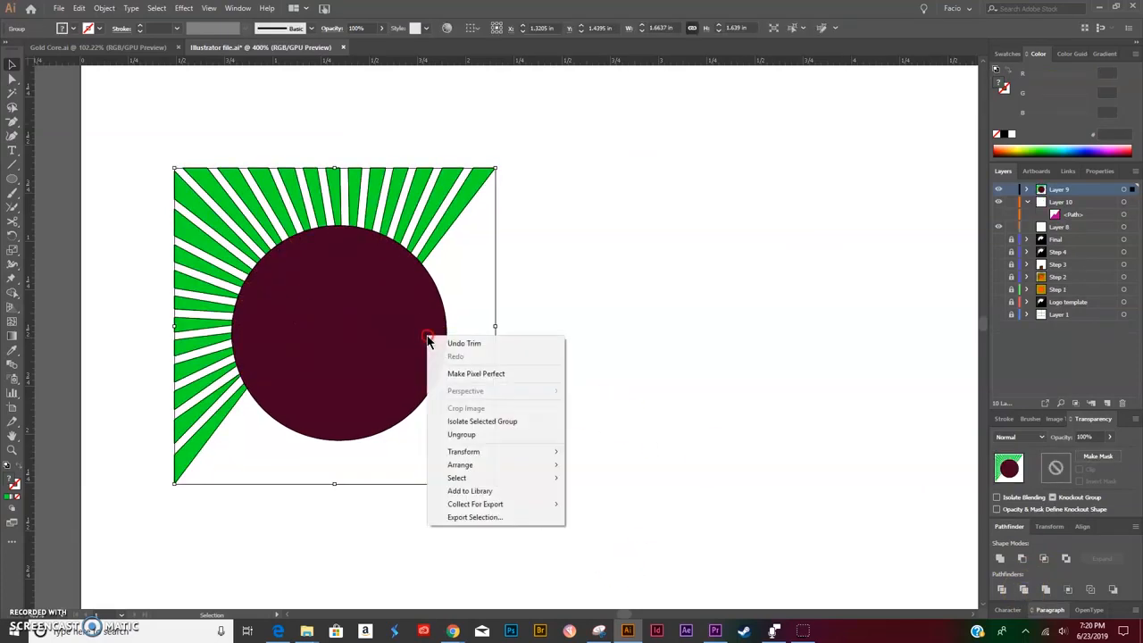
left_click(467, 419)
left_click(602, 411)
left_click(398, 317)
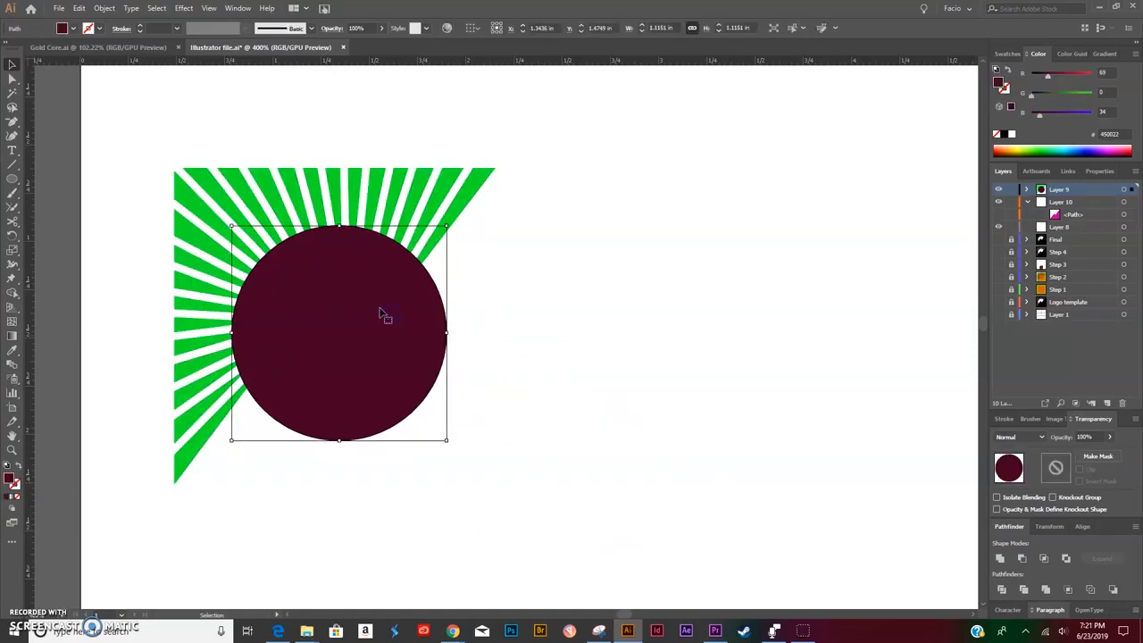
key("Delete")
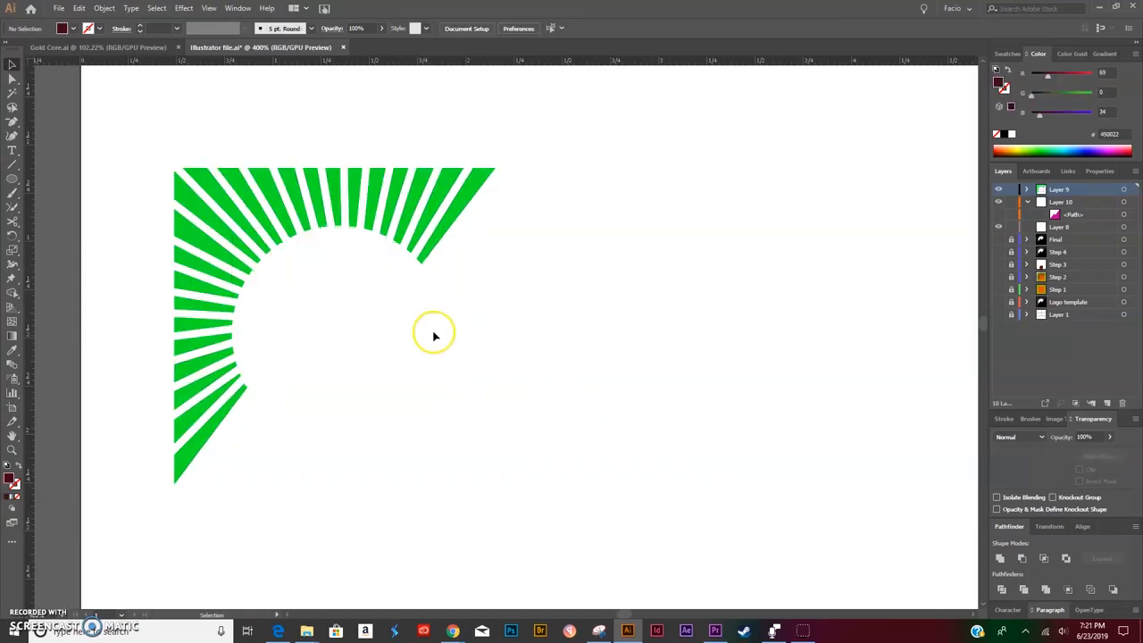
Step: Show the magenta mountain path again and combine it with the green rays into one compound shape
left_click(999, 215)
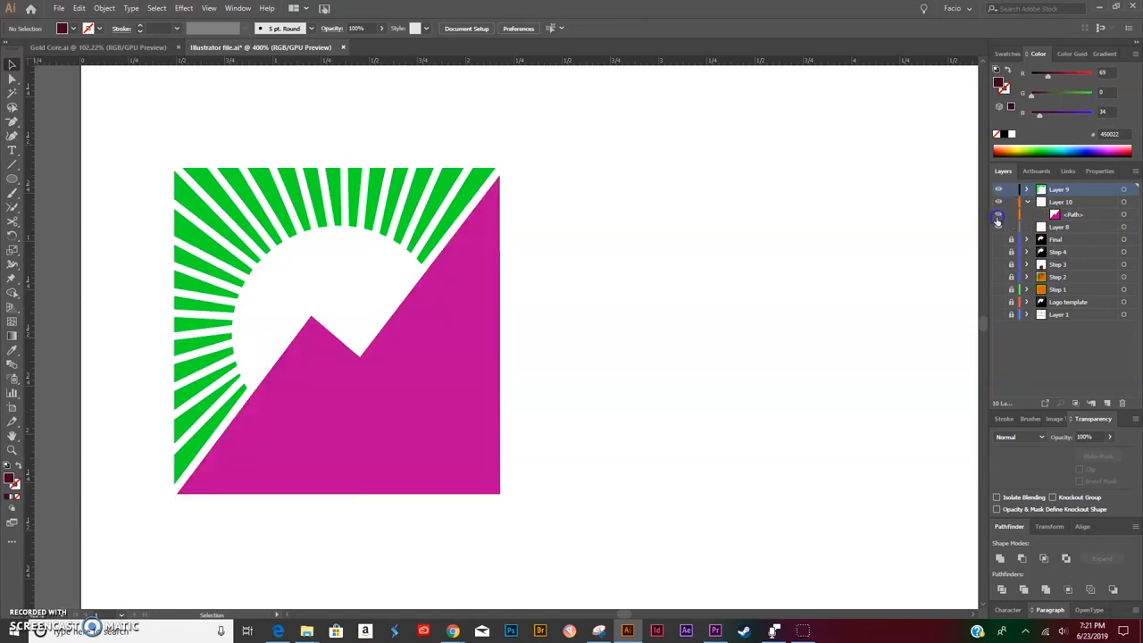
left_click_drag(564, 118, 121, 555)
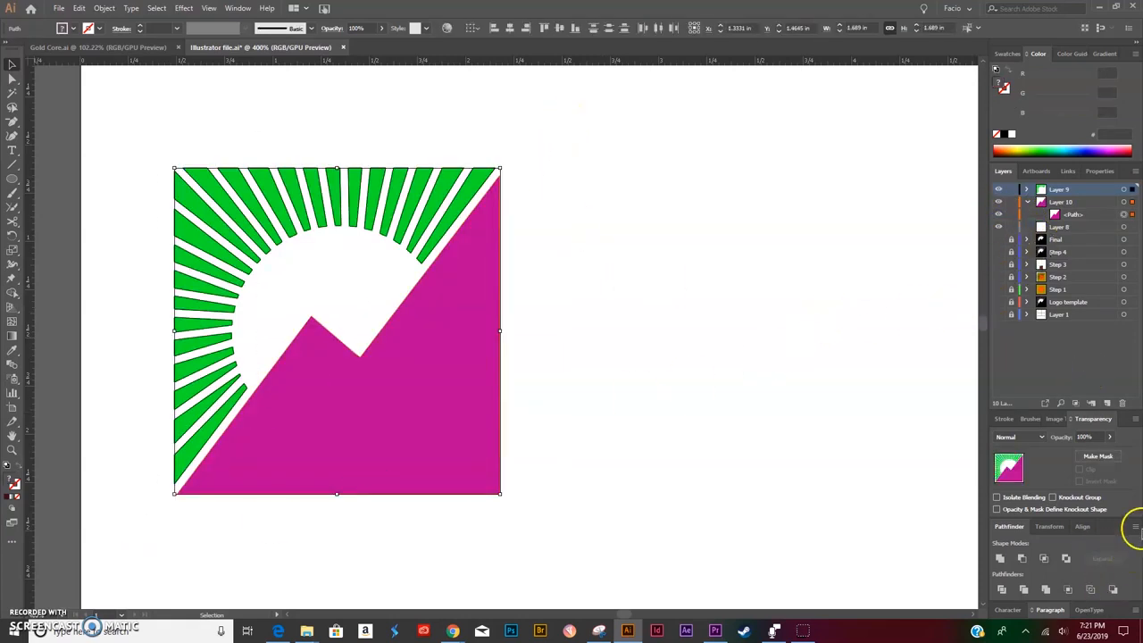
left_click(1135, 527)
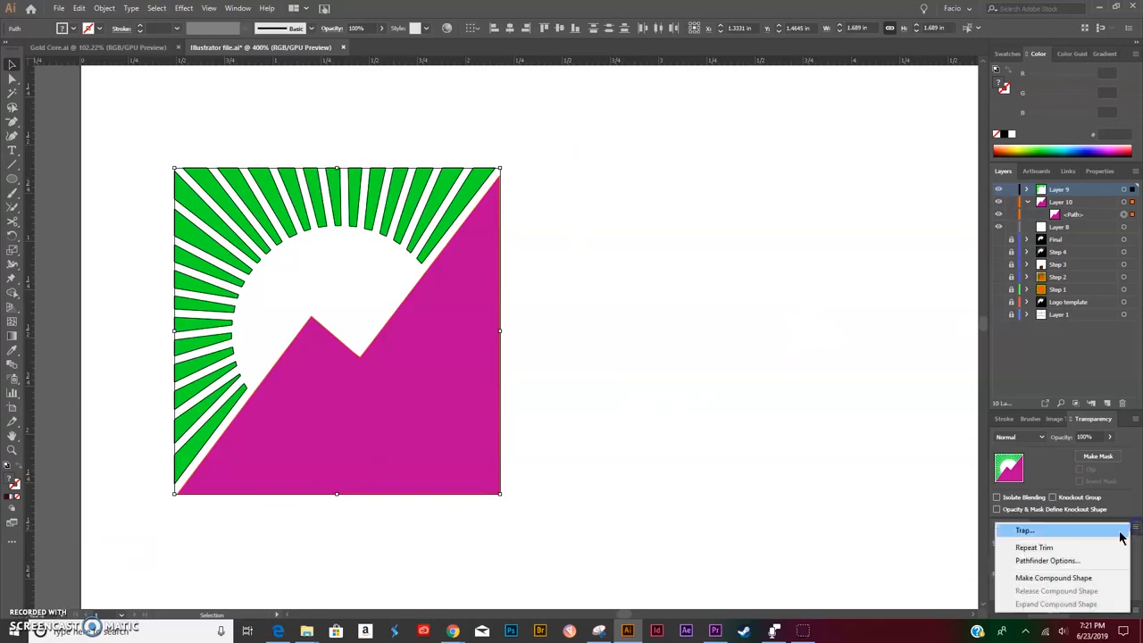
left_click(1058, 579)
left_click(694, 387)
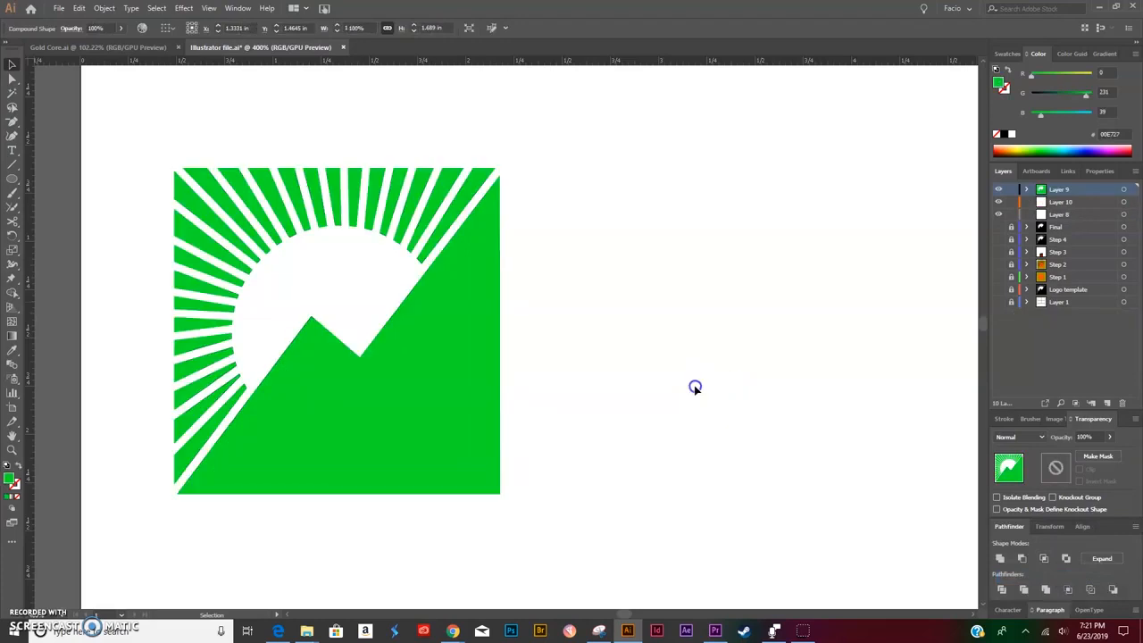
Step: Move the compound logo shape to about X 1.10 in, Y 1.45 in and fill it with black (#000000)
left_click_drag(470, 303, 398, 331)
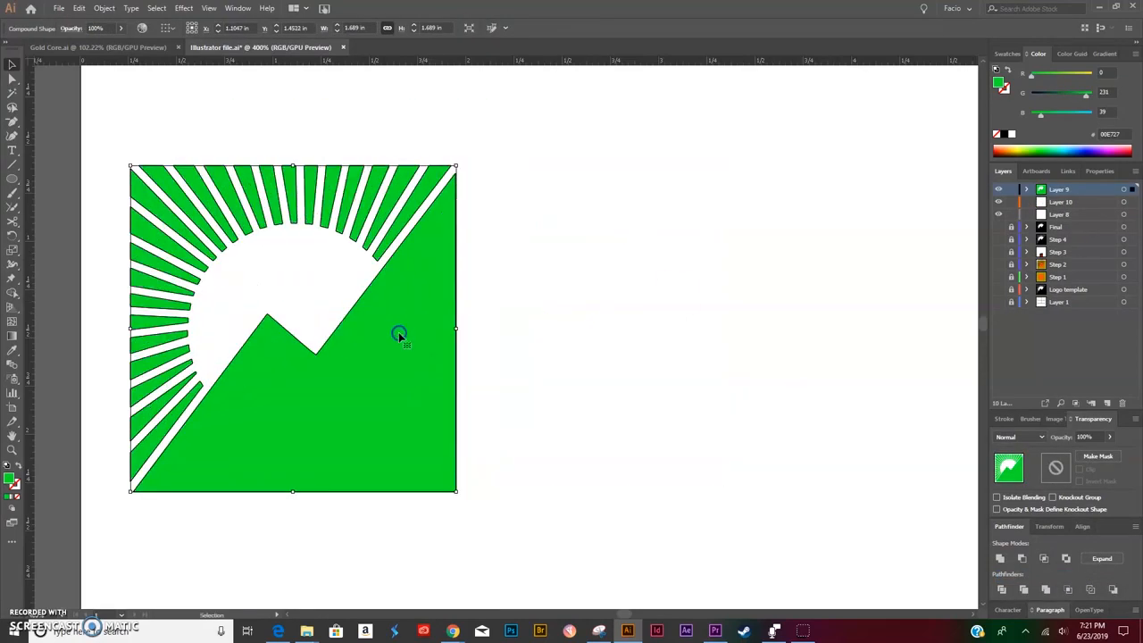
left_click(1003, 134)
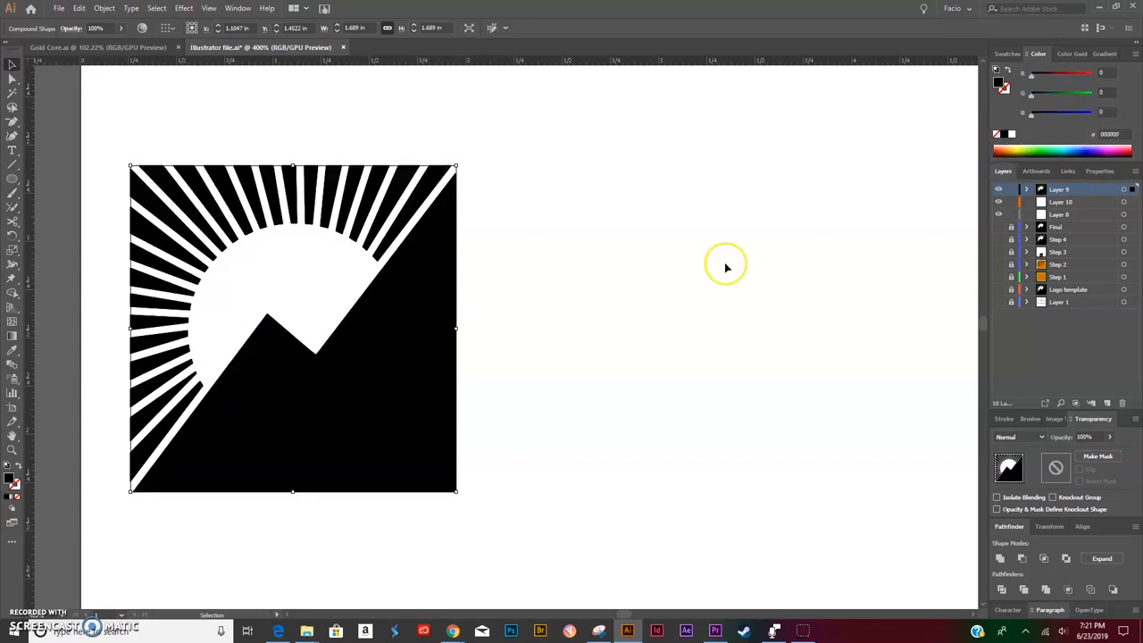
left_click(912, 224)
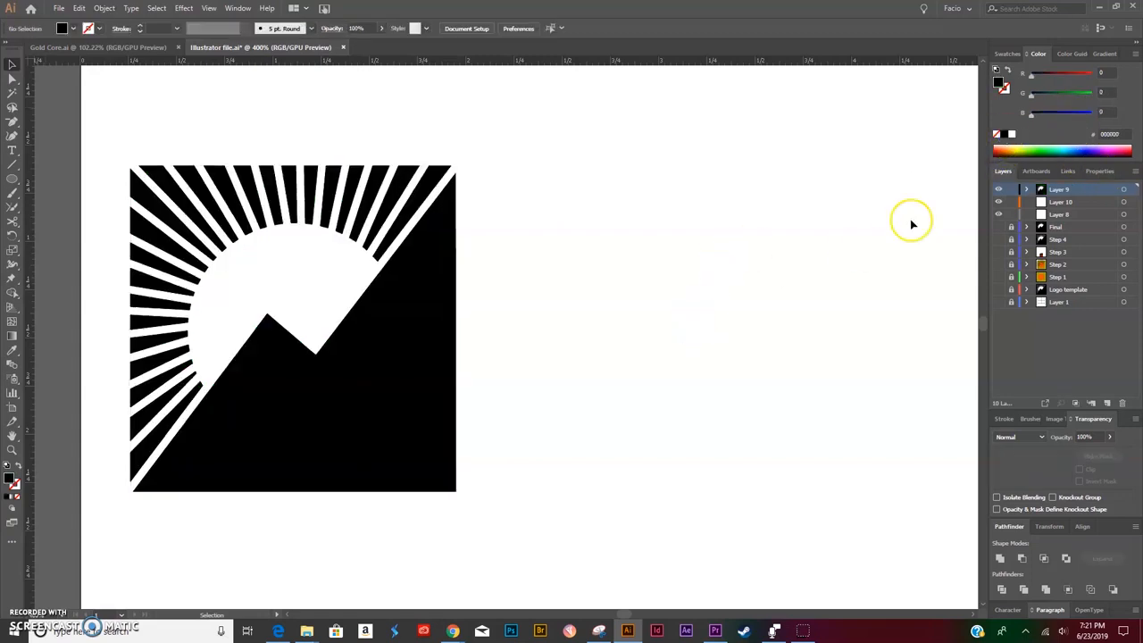
Step: Show the Logo template layer and move the black logo out to the right of the template artwork
left_click(996, 291)
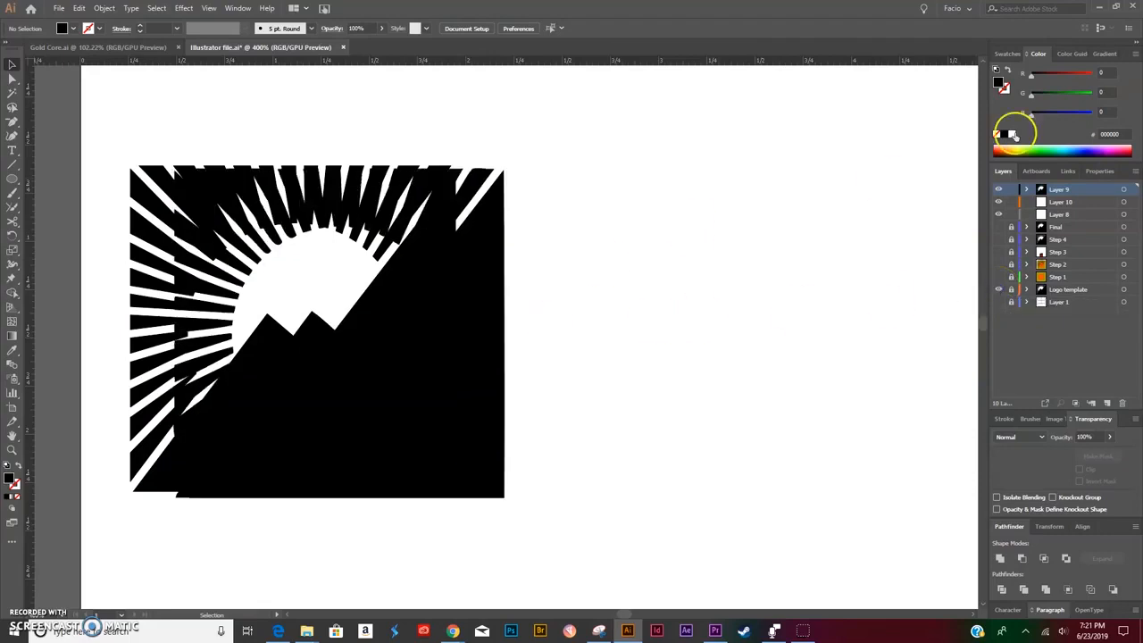
left_click_drag(135, 321, 535, 323)
left_click(500, 533)
Step: Lay the black logo over the template artwork to compare them, and move it back out beside the template
left_click_drag(707, 445, 350, 435)
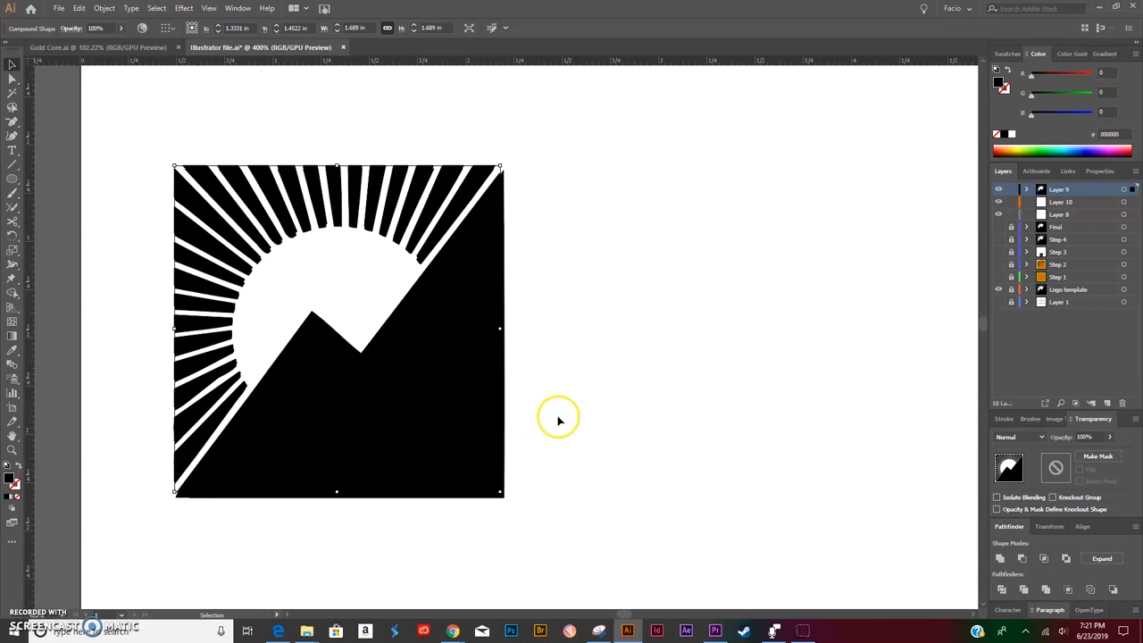
left_click(722, 414)
left_click_drag(420, 370, 785, 372)
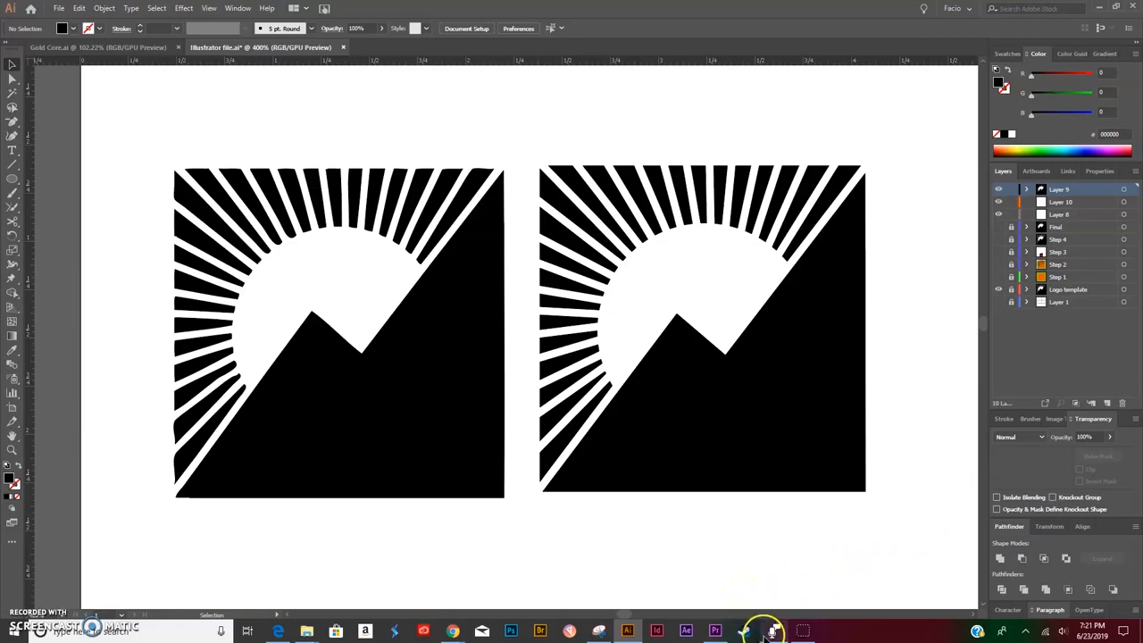
mouse_move(769, 634)
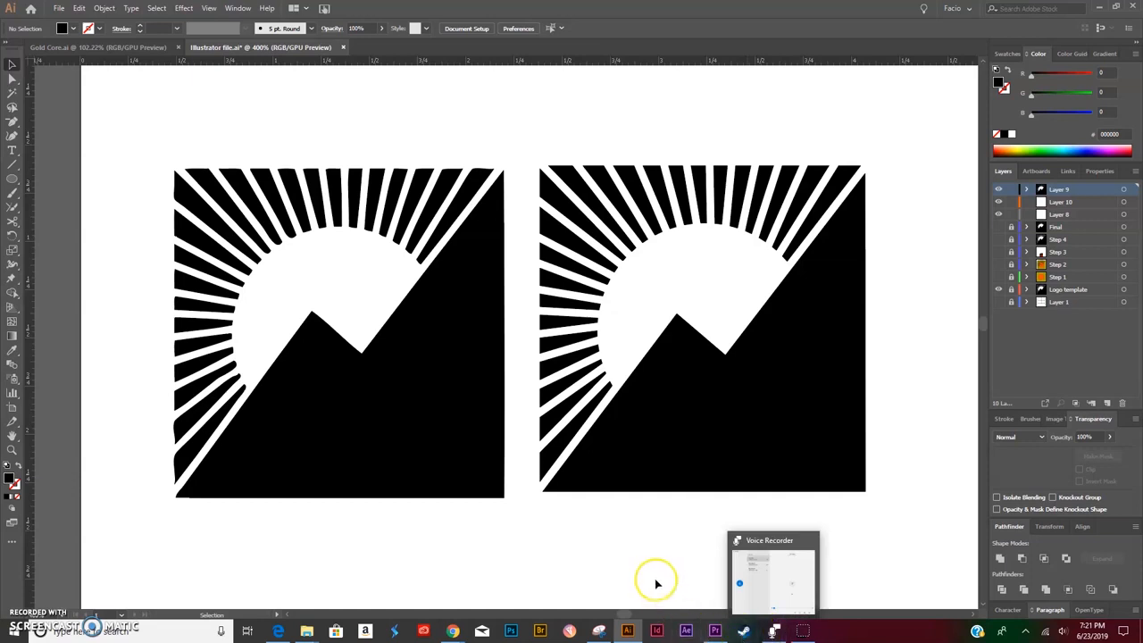